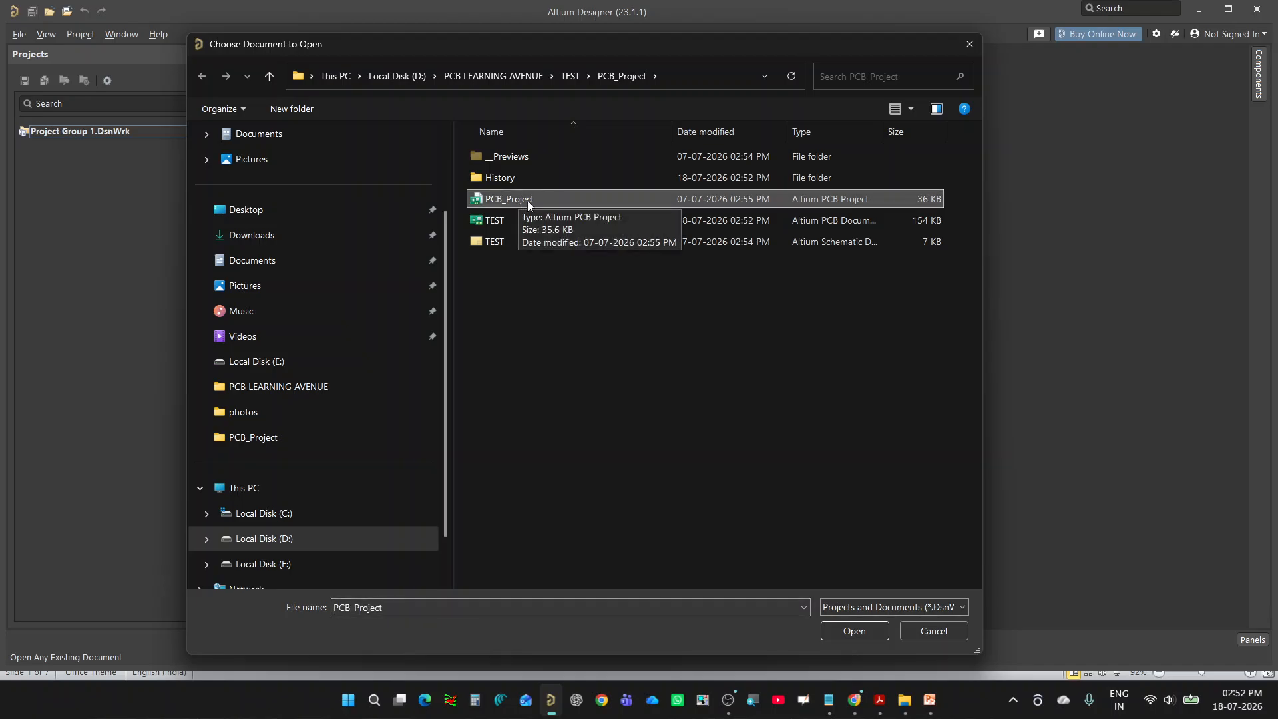
Open the PCB_Project project and its TEST.PcbDoc board document.
click(854, 631)
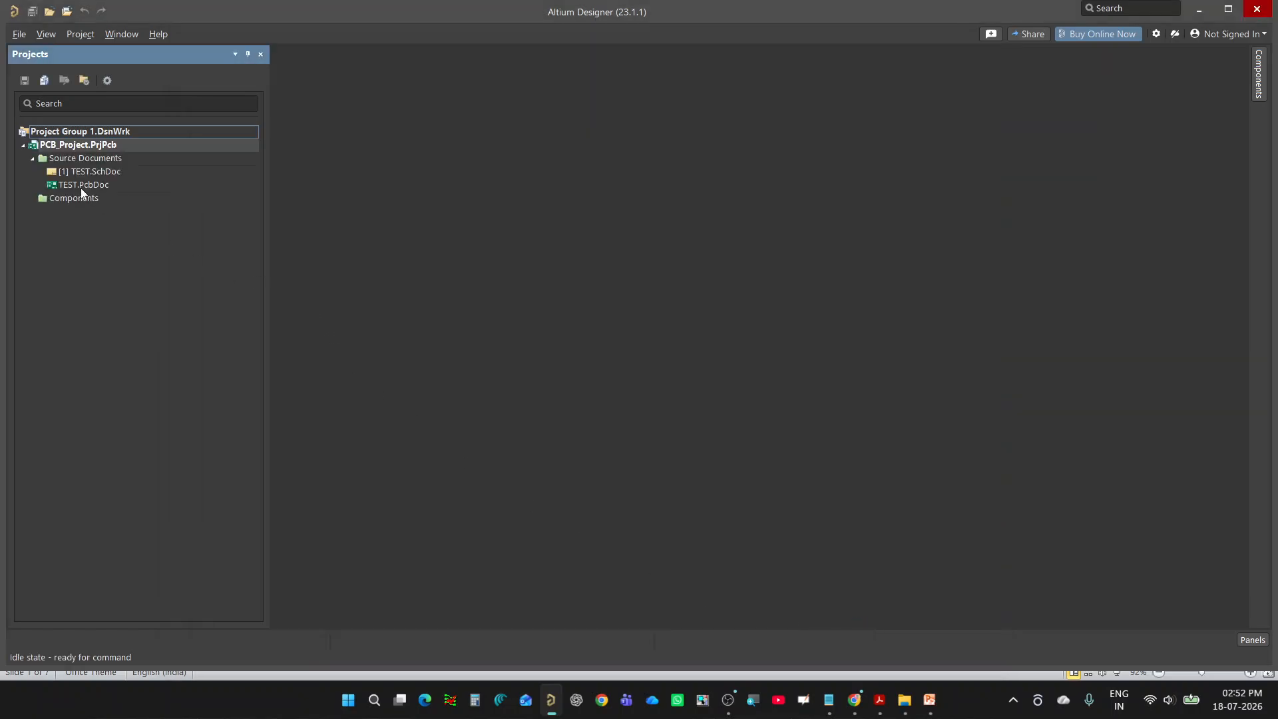
click(81, 187)
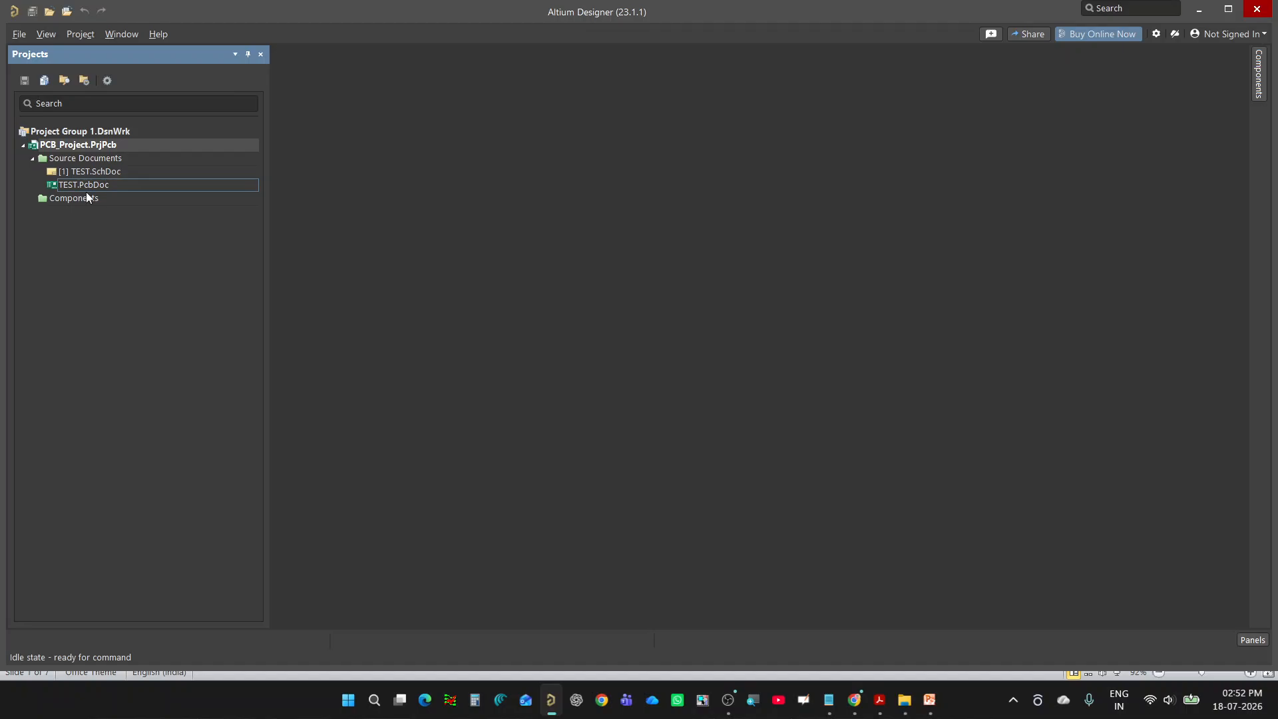
double_click(86, 190)
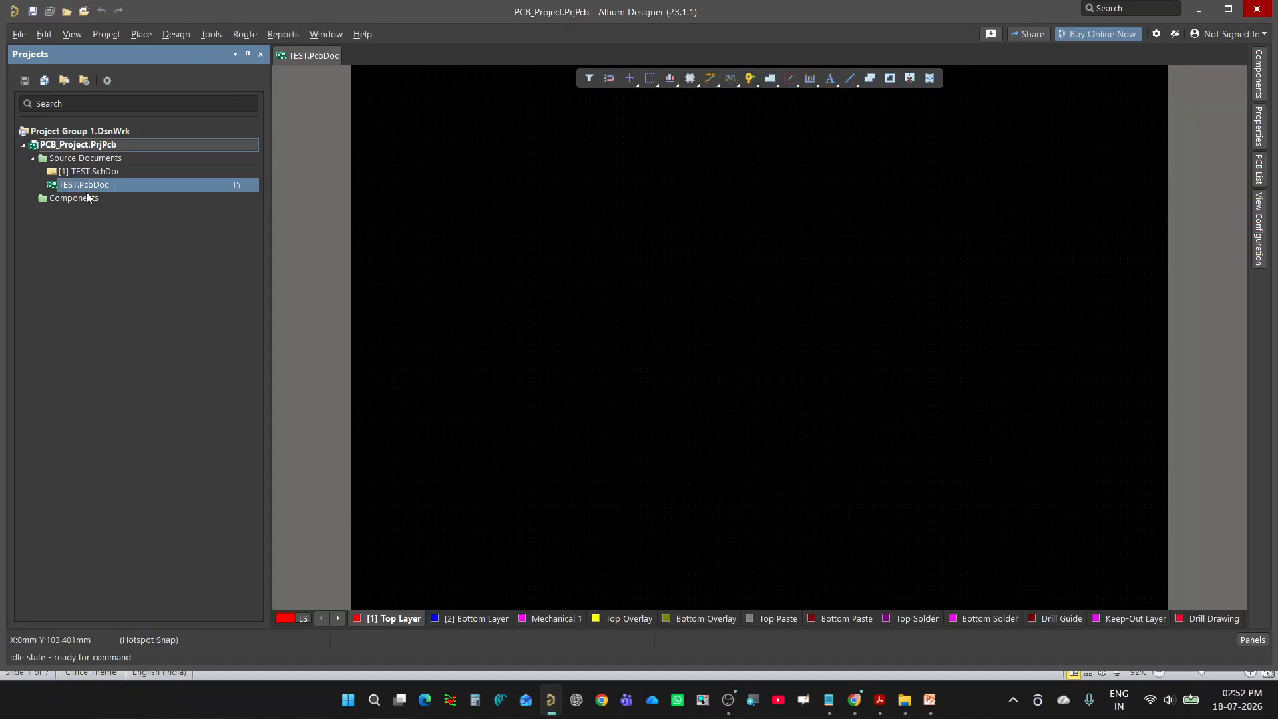
Set a new relative origin just inside the lower-left corner of the board.
ctrl+scroll(534, 401, down, 2)
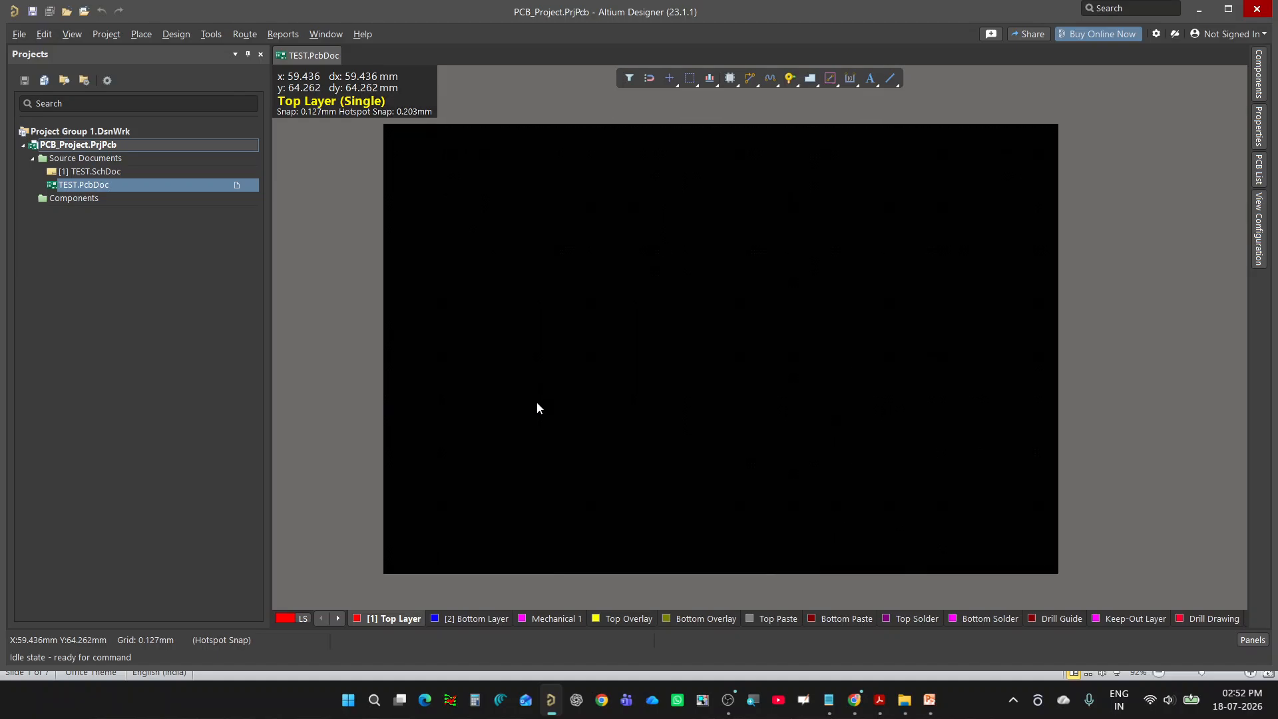
ctrl+scroll(681, 341, down, 1)
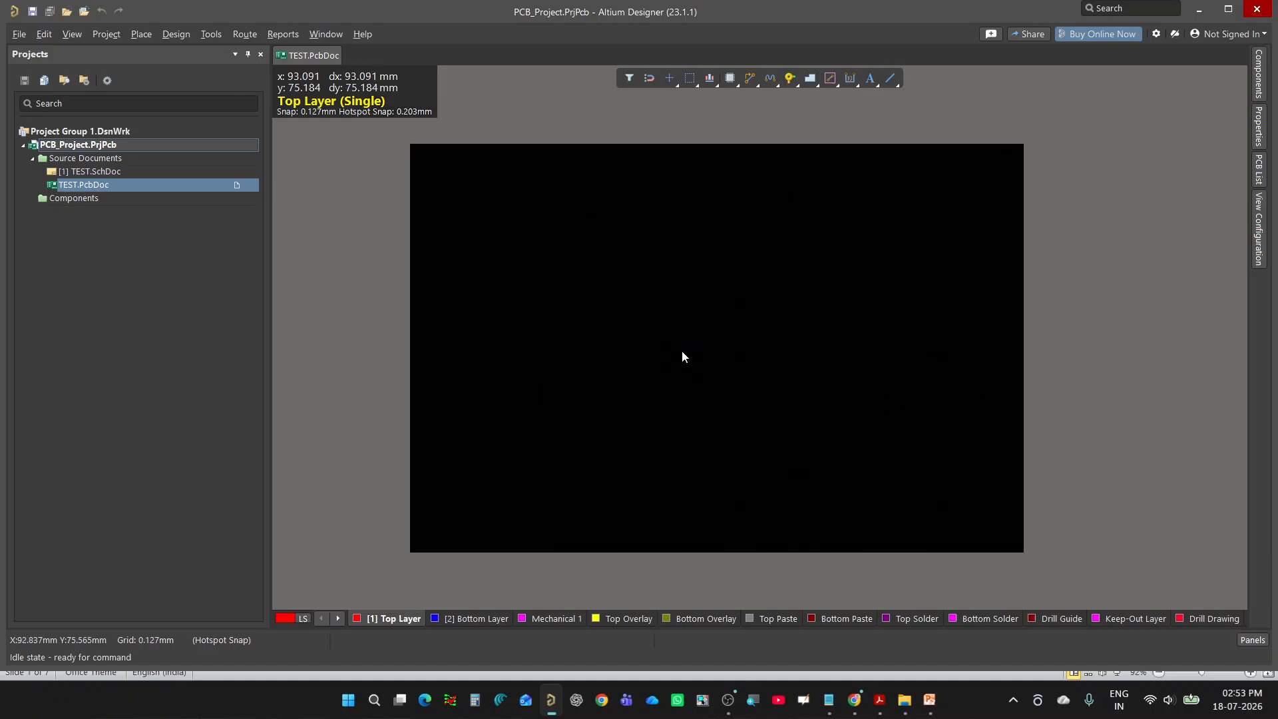
click(40, 33)
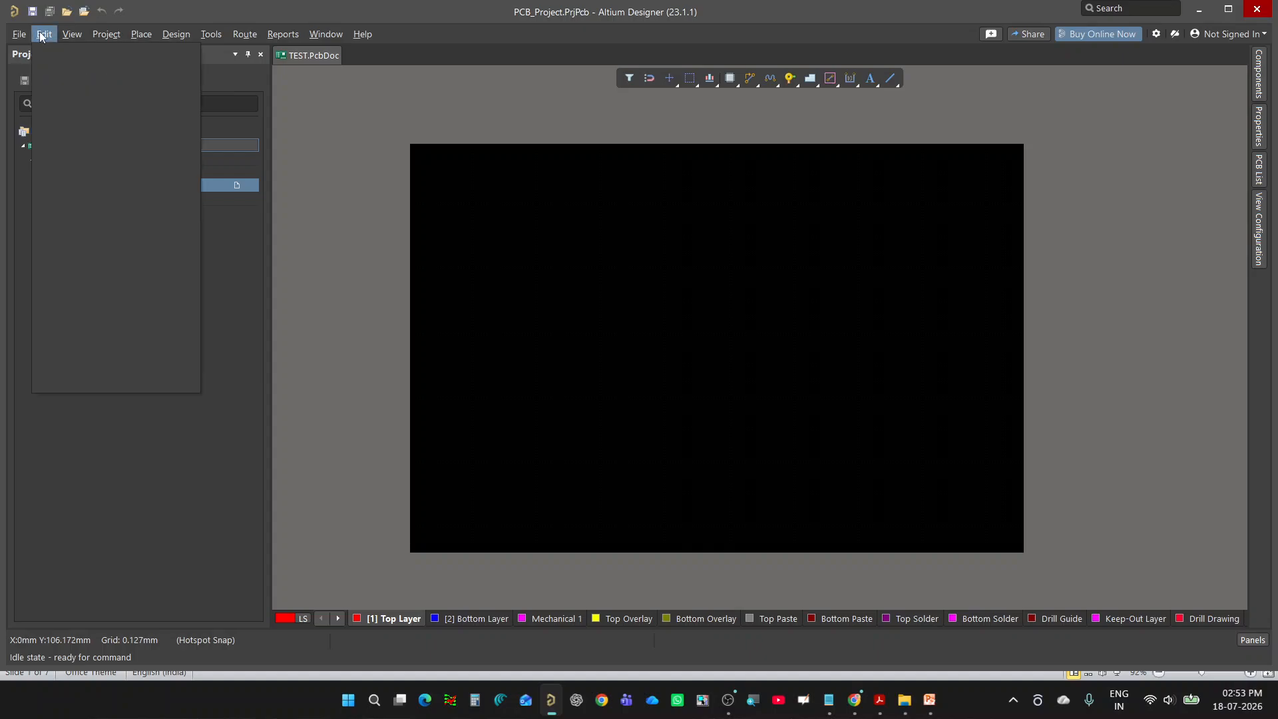
mouse_move(126, 329)
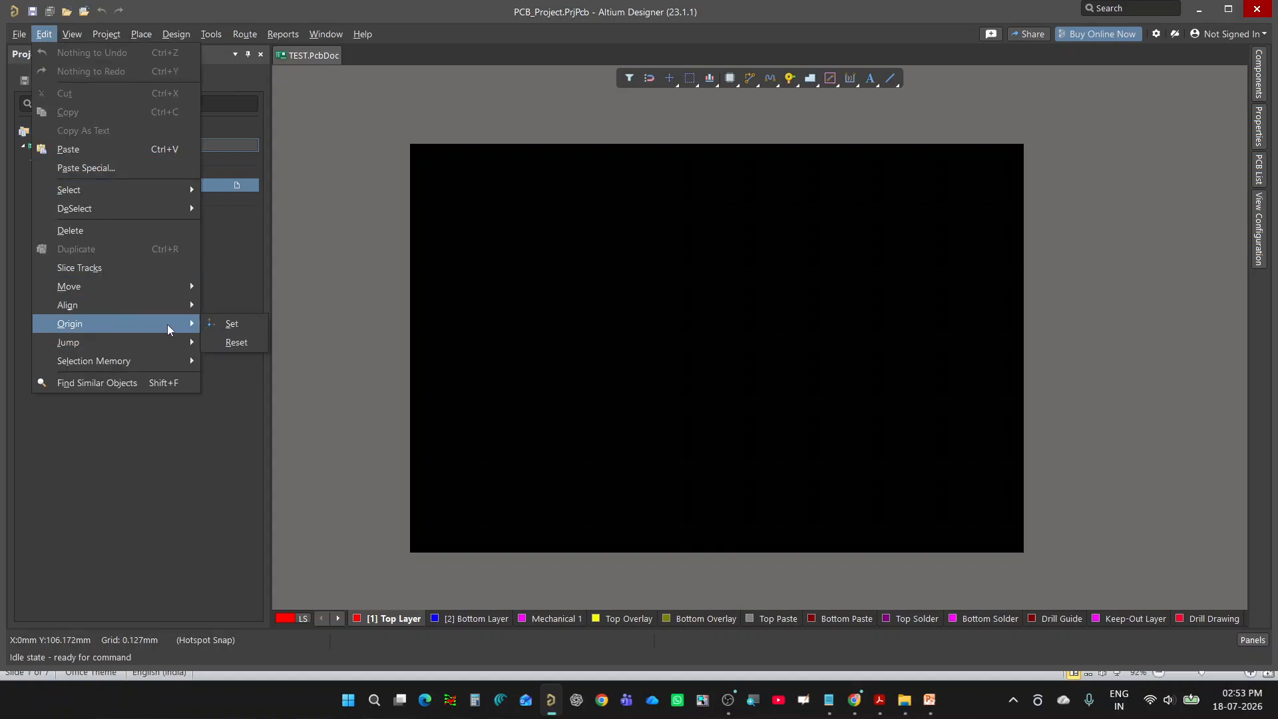
click(257, 327)
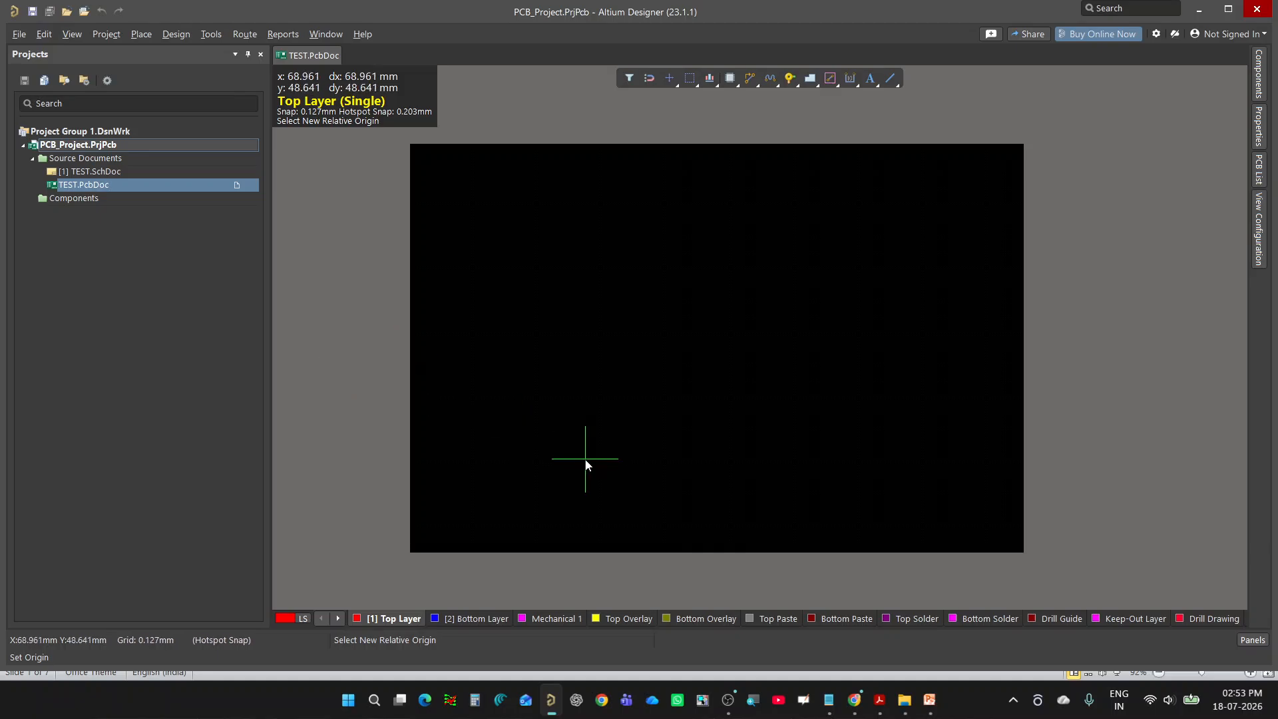
click(450, 514)
ctrl+scroll(533, 506, down, 1)
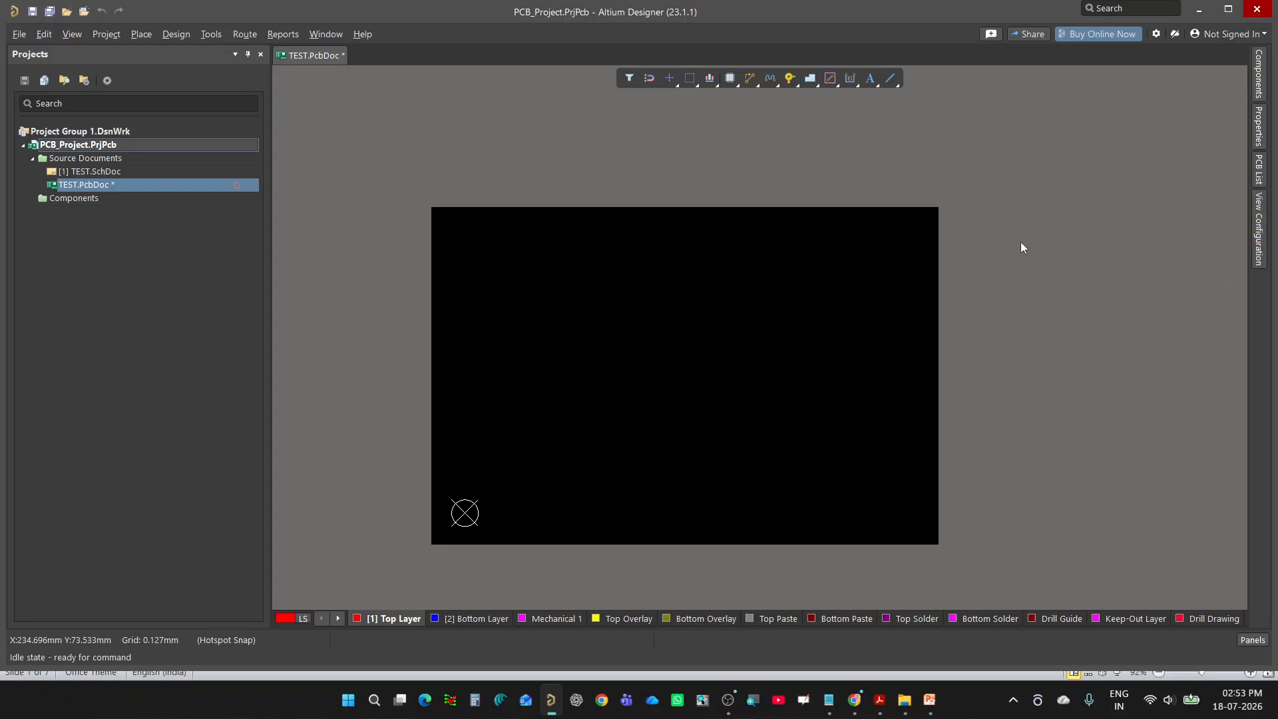
Add a mechanical layer number 2 with the layer type Board and select it among the mechanical layers.
click(1260, 263)
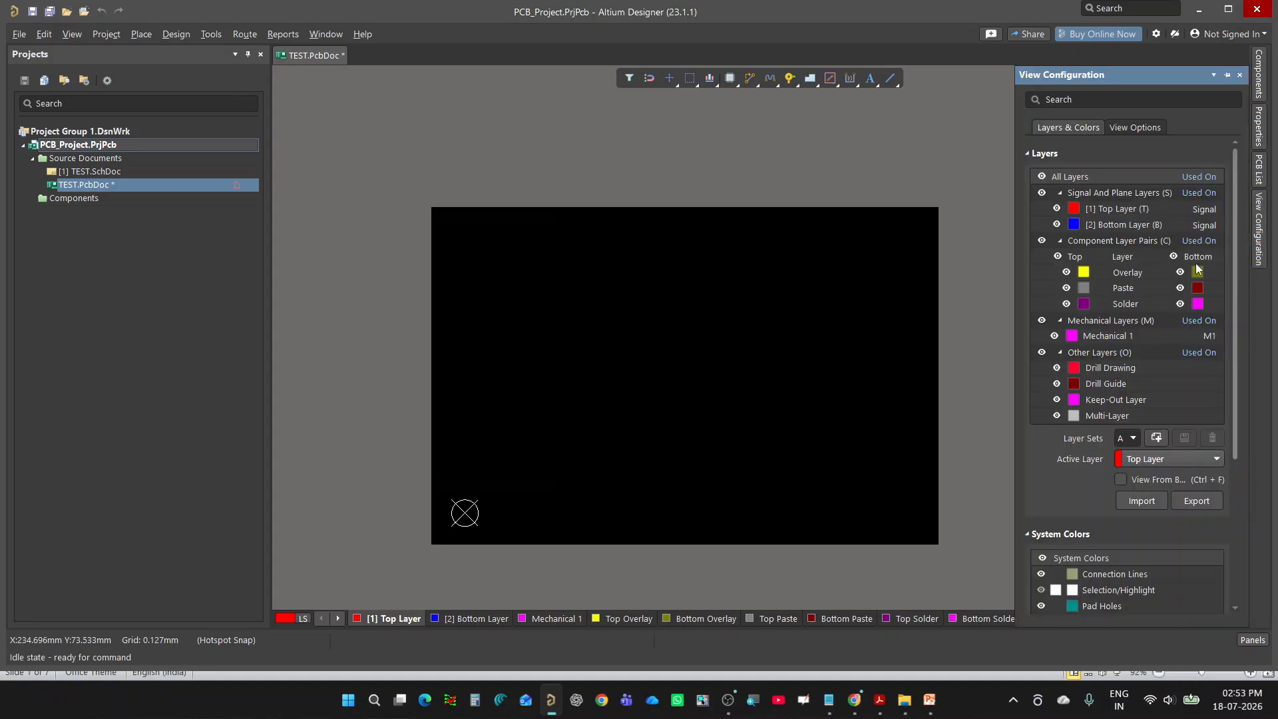
right_click(1111, 340)
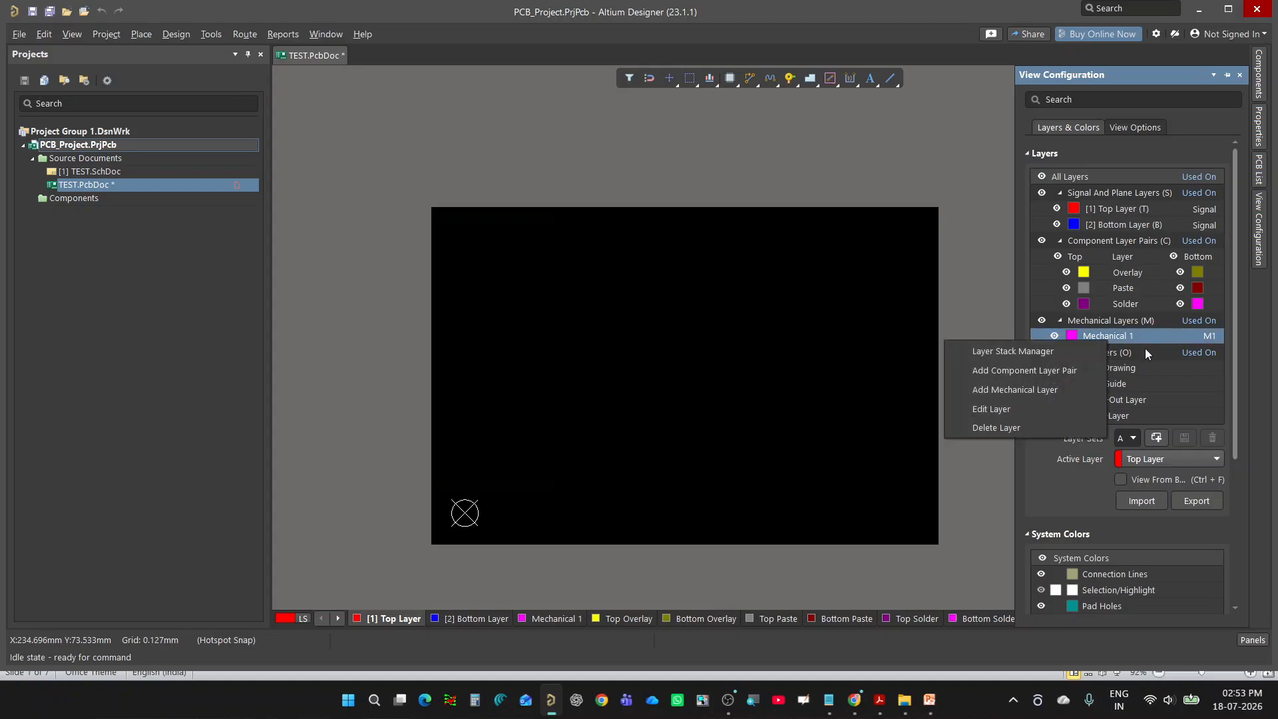
click(1061, 393)
click(682, 365)
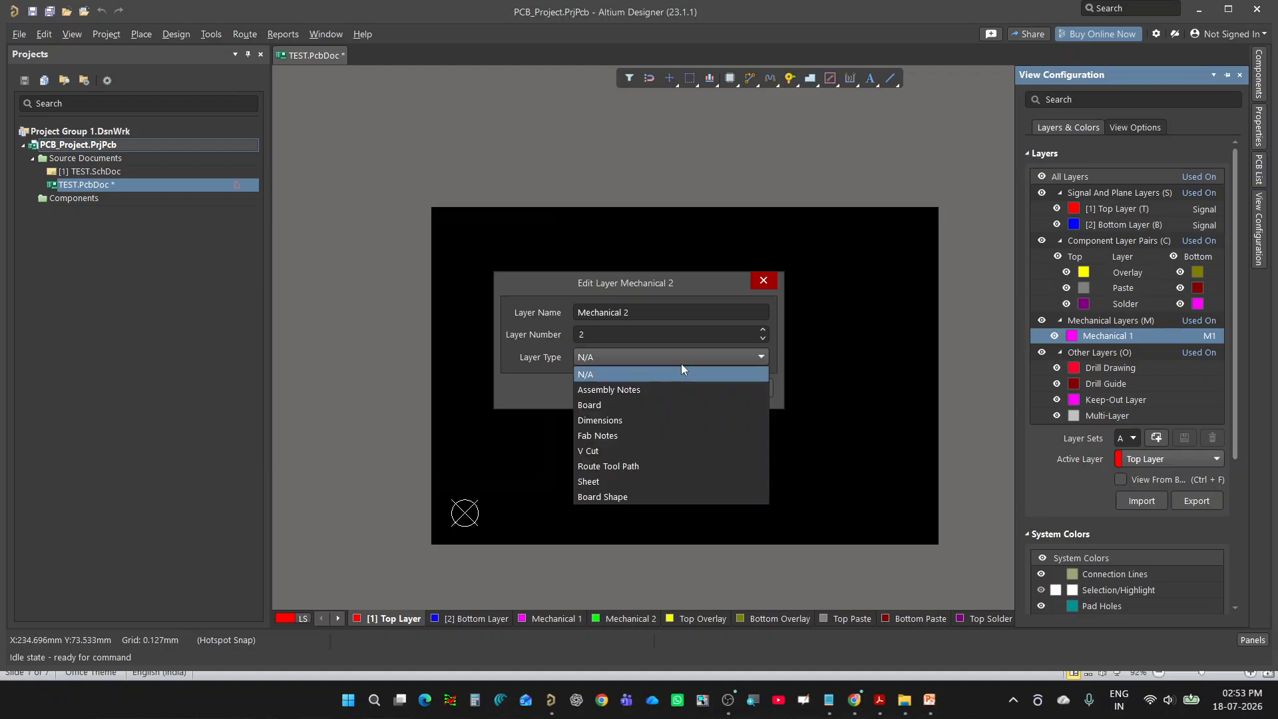
click(616, 405)
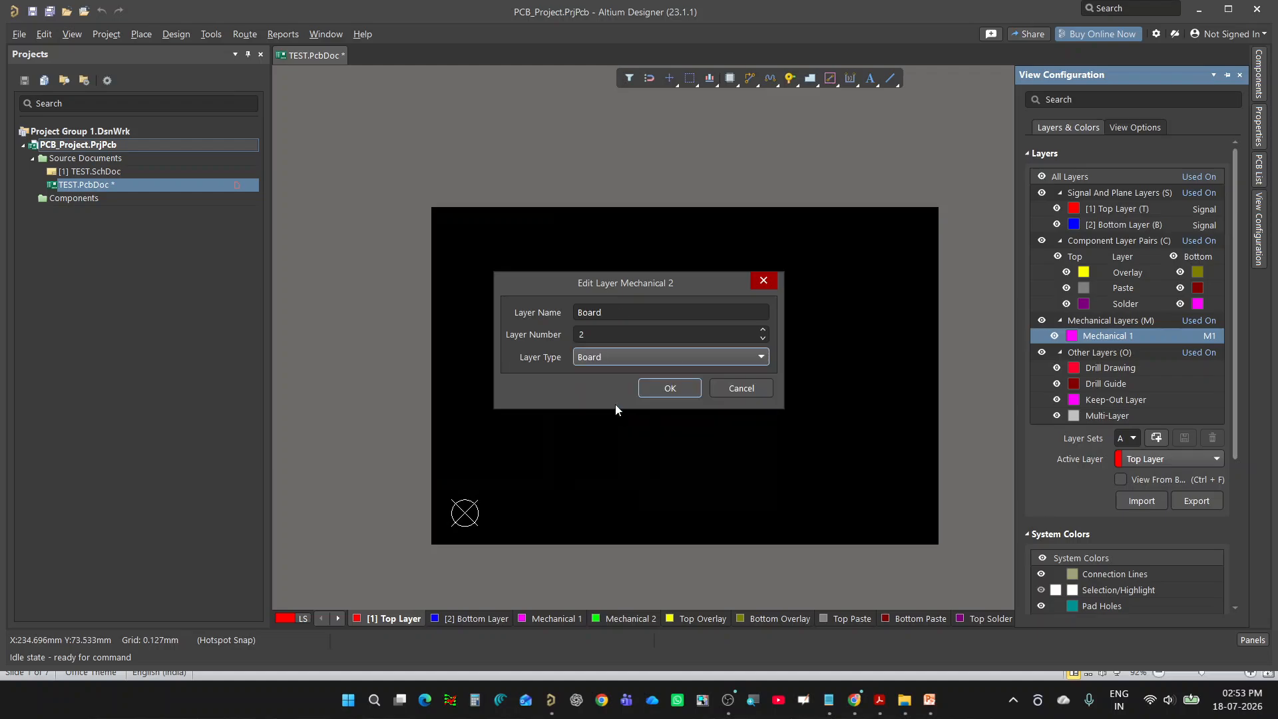
click(689, 392)
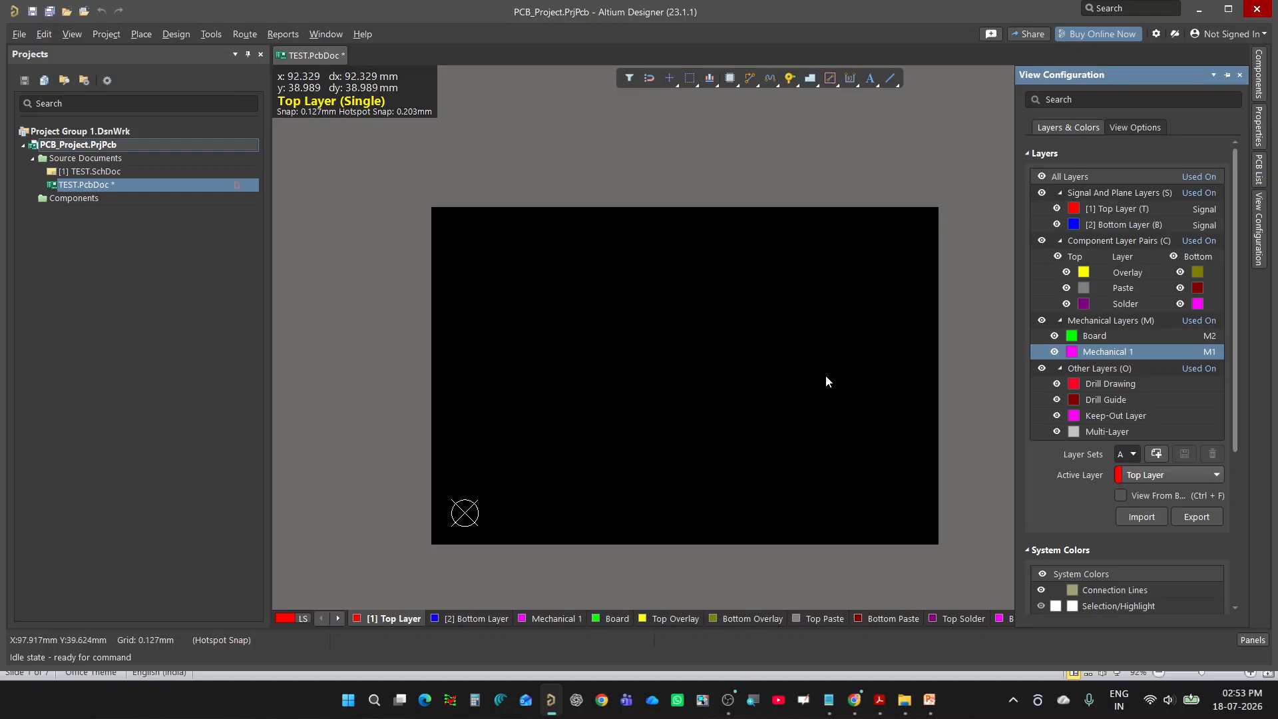
click(1093, 336)
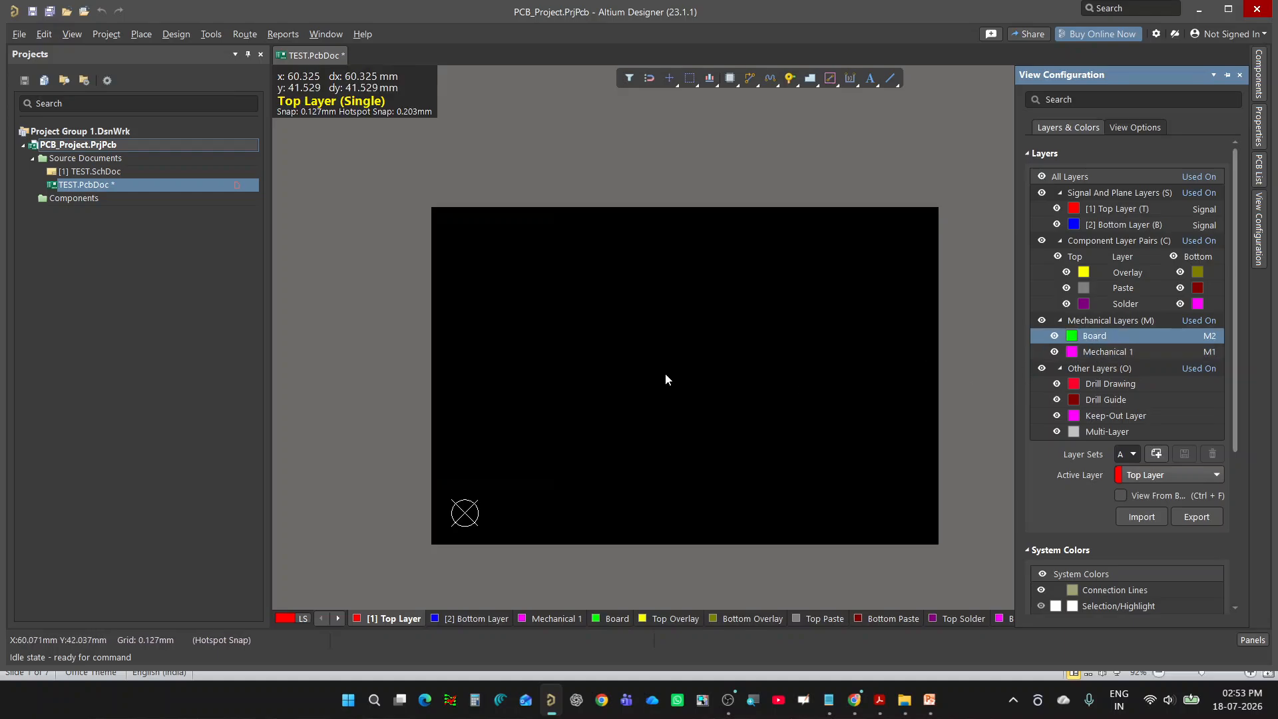
Load TEST.DXF for a DXF/DWG import into the board and set the import scale to mm.
ctrl+scroll(665, 372, down, 1)
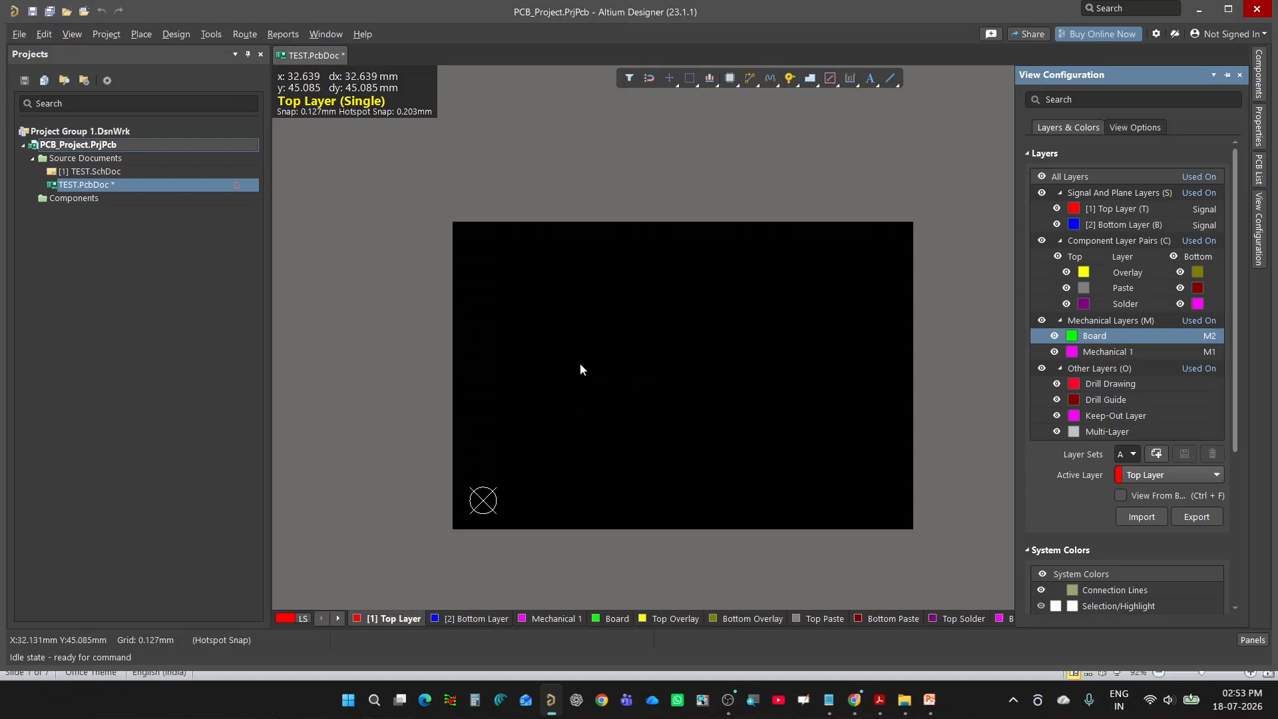
click(19, 36)
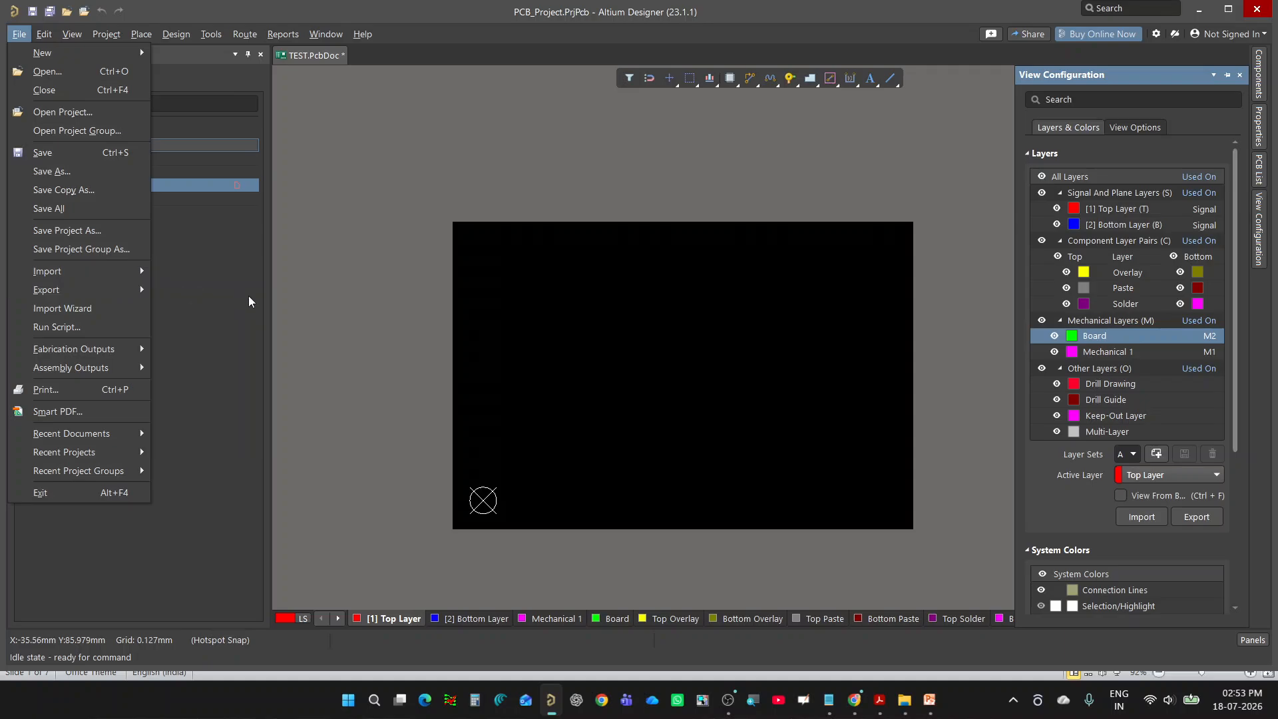
mouse_move(113, 272)
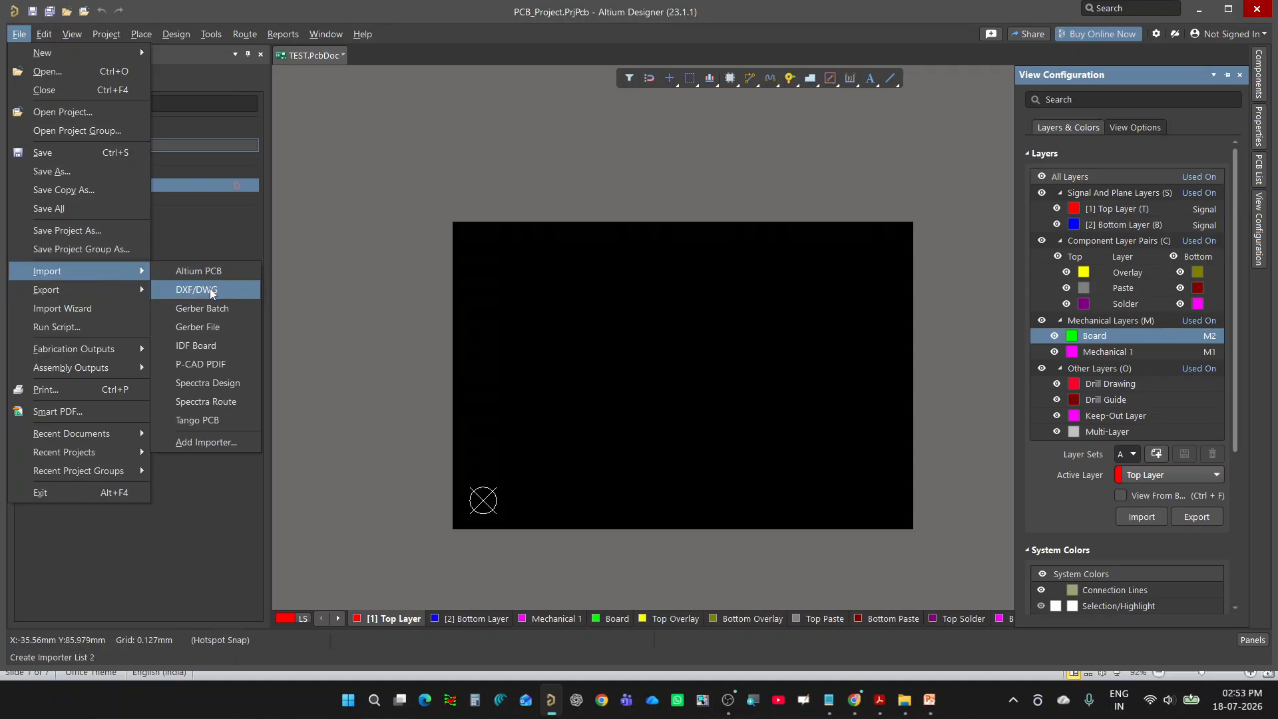
click(199, 289)
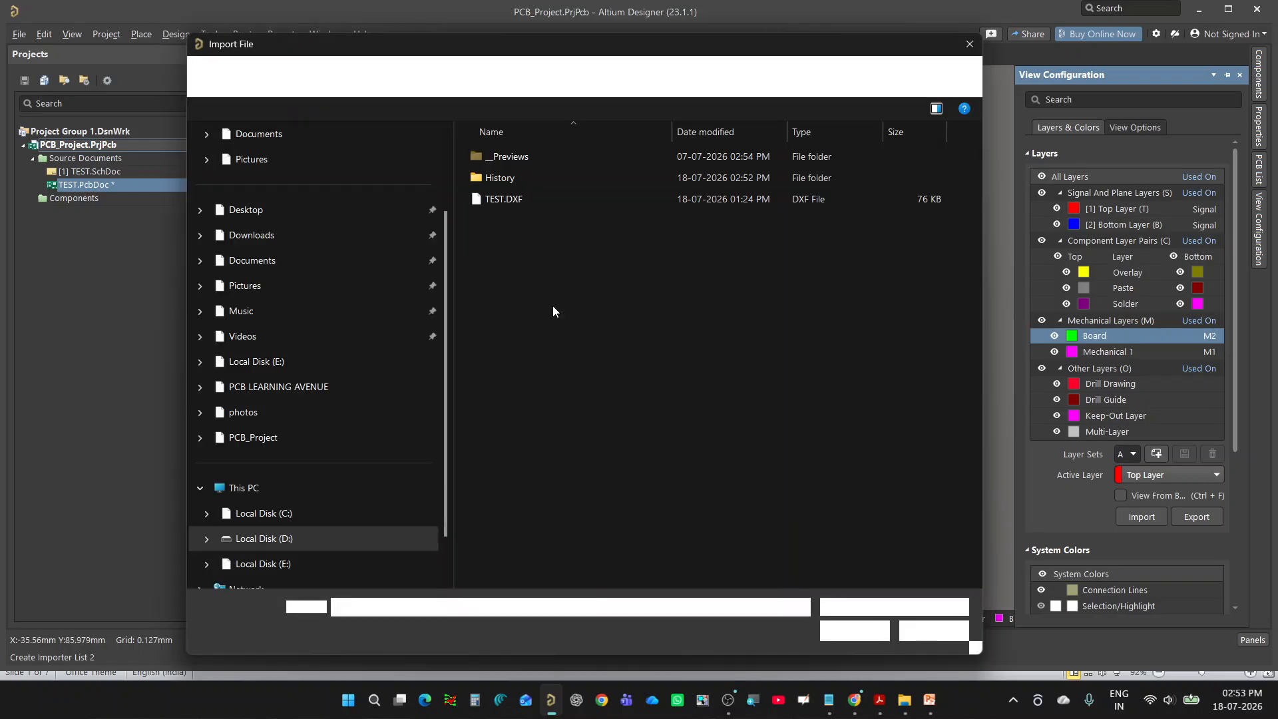
click(509, 198)
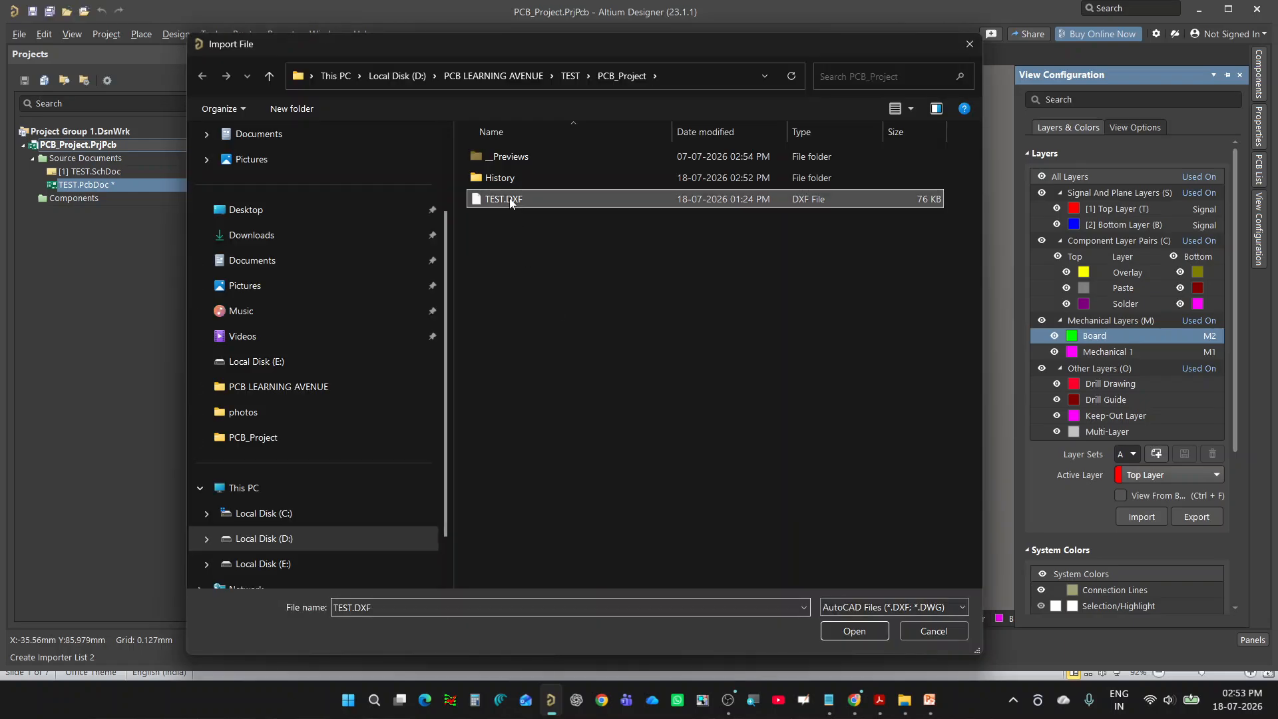
click(855, 633)
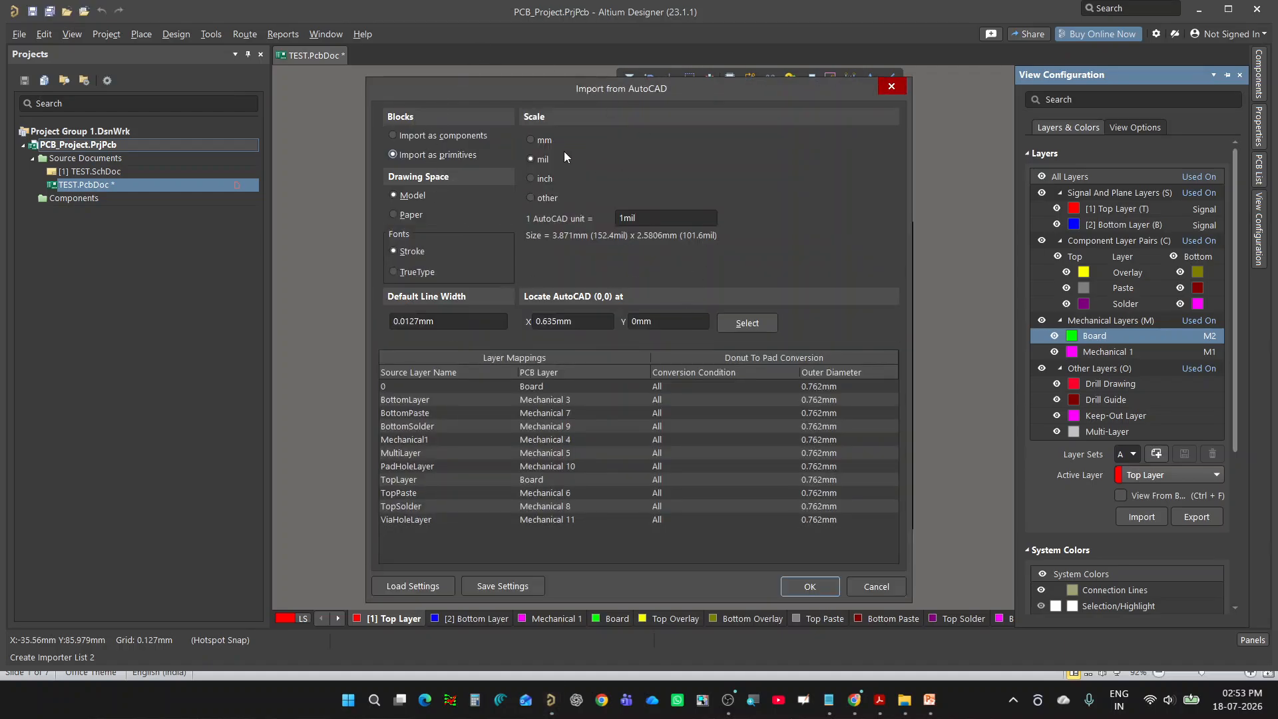
click(530, 140)
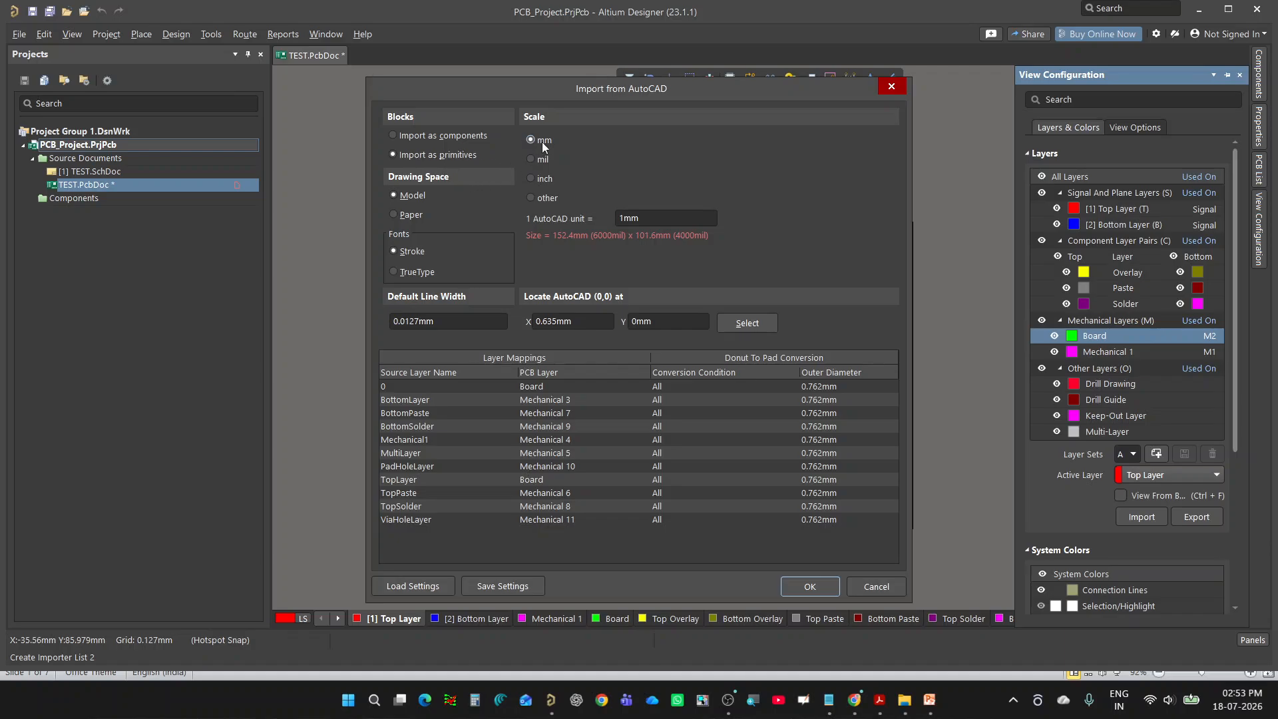
Map the BottomPaste and BottomLayer source layers to the Board PCB layer.
click(588, 391)
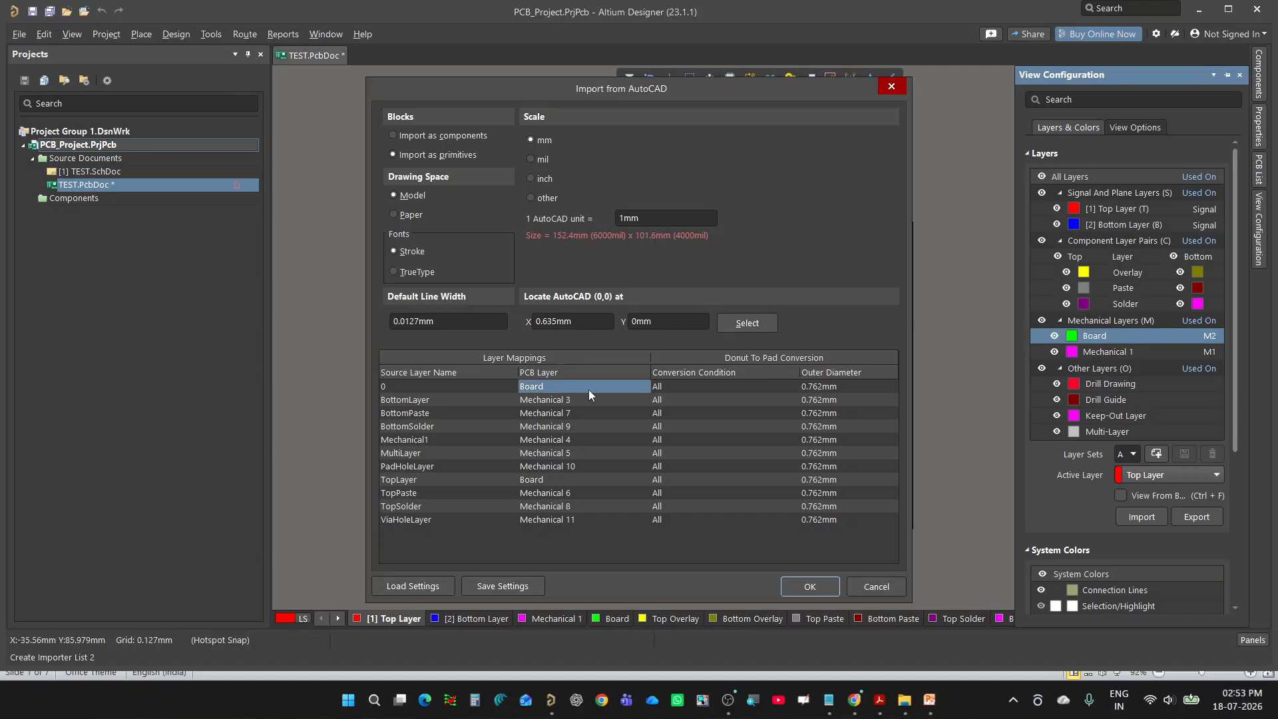
click(592, 399)
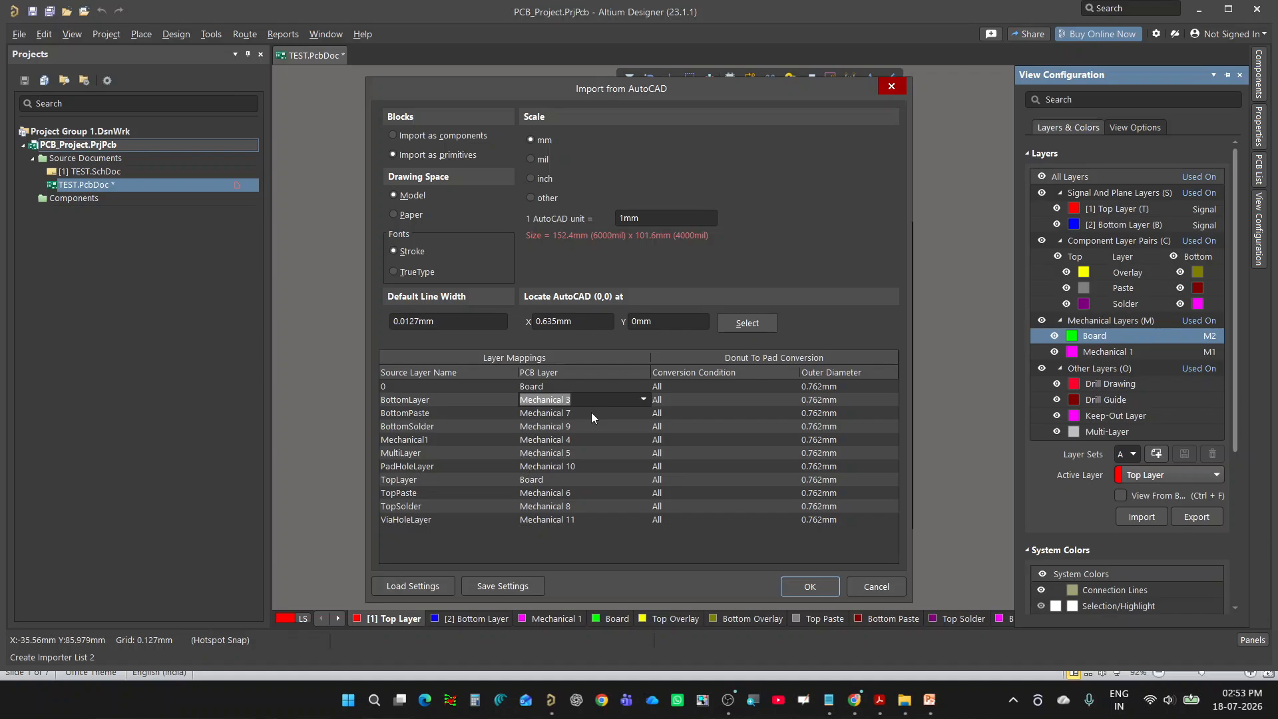
click(591, 413)
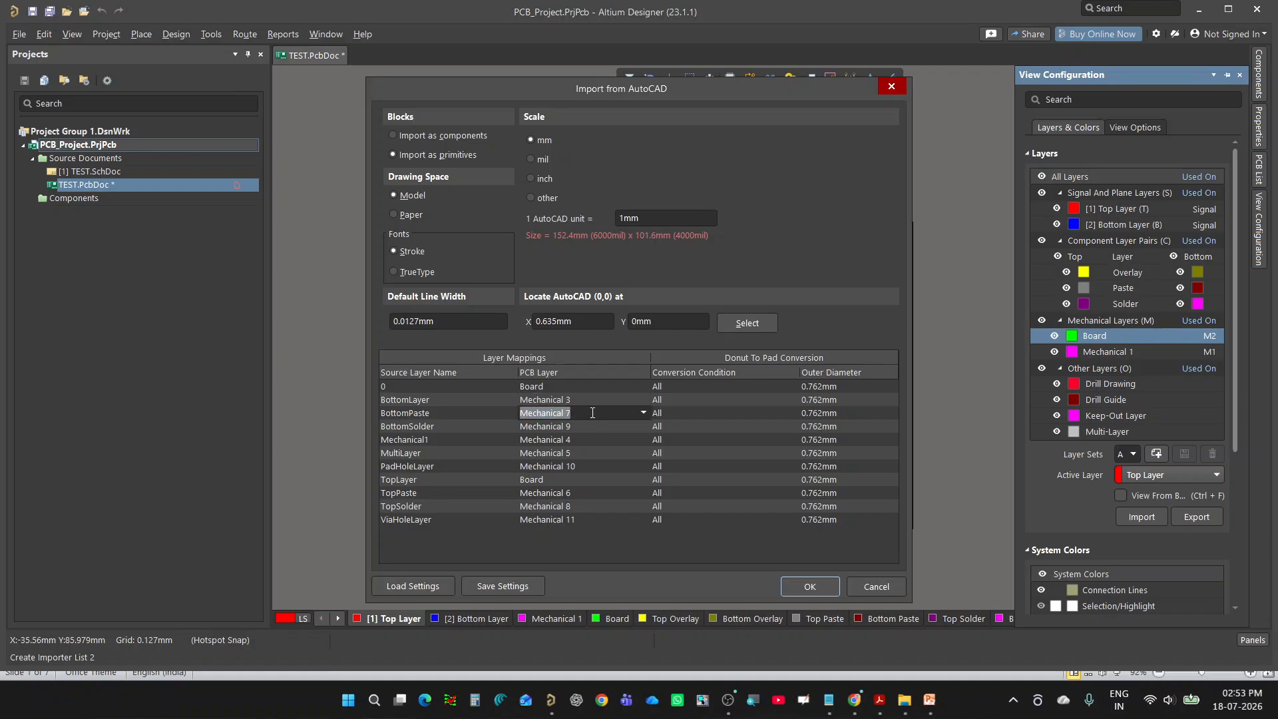
click(643, 413)
click(616, 445)
click(619, 400)
click(643, 400)
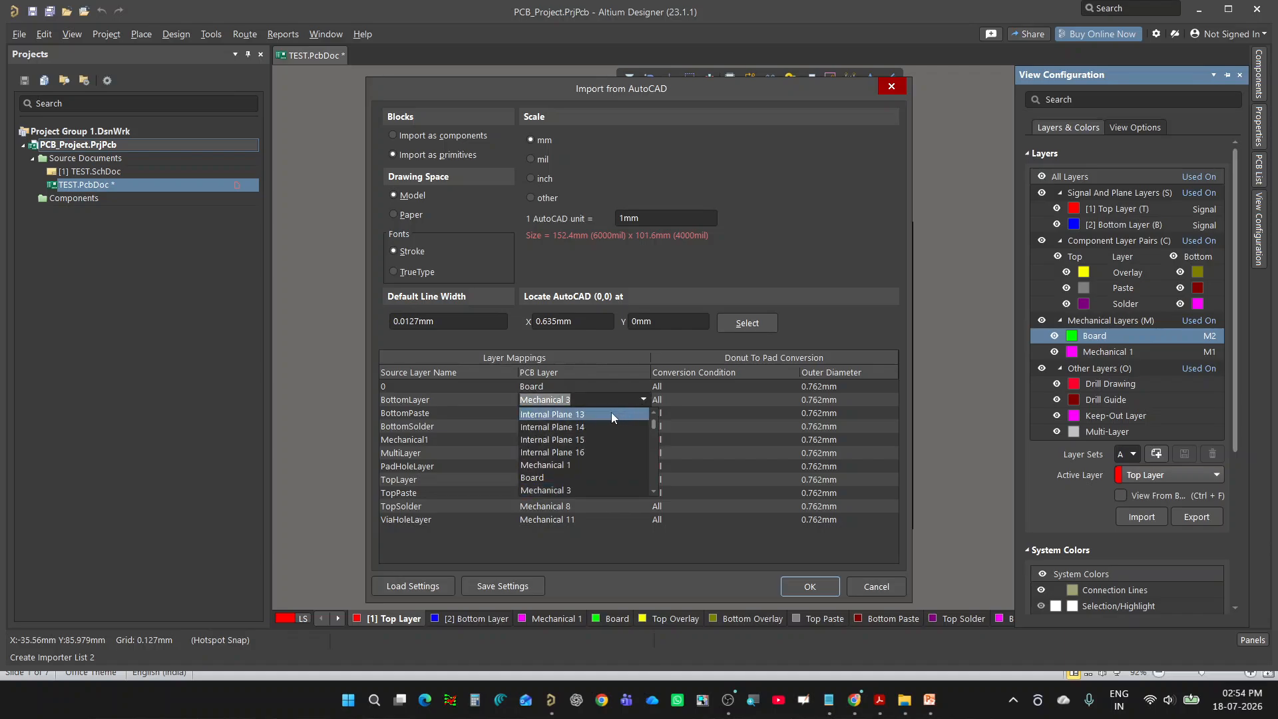
click(584, 473)
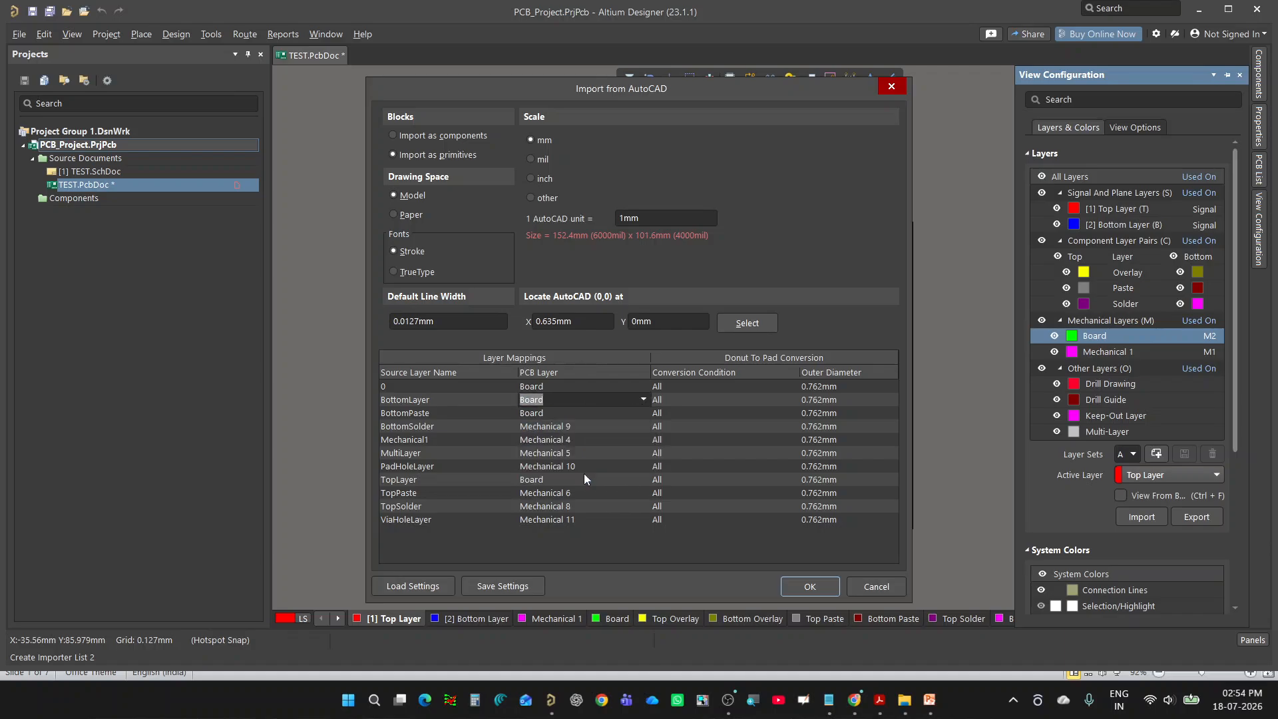
Map the BottomSolder and Mechanical1 source layers to the Board PCB layer.
click(558, 418)
click(565, 423)
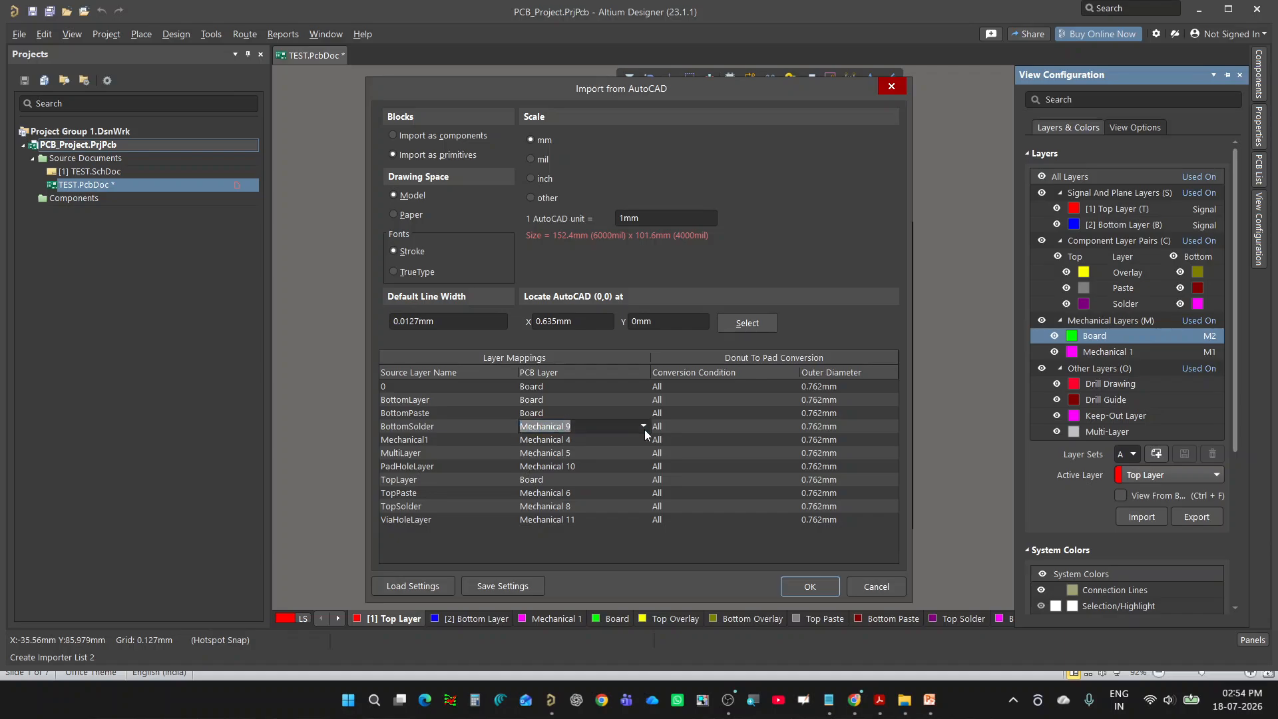
click(644, 428)
scroll(605, 457, up, 2)
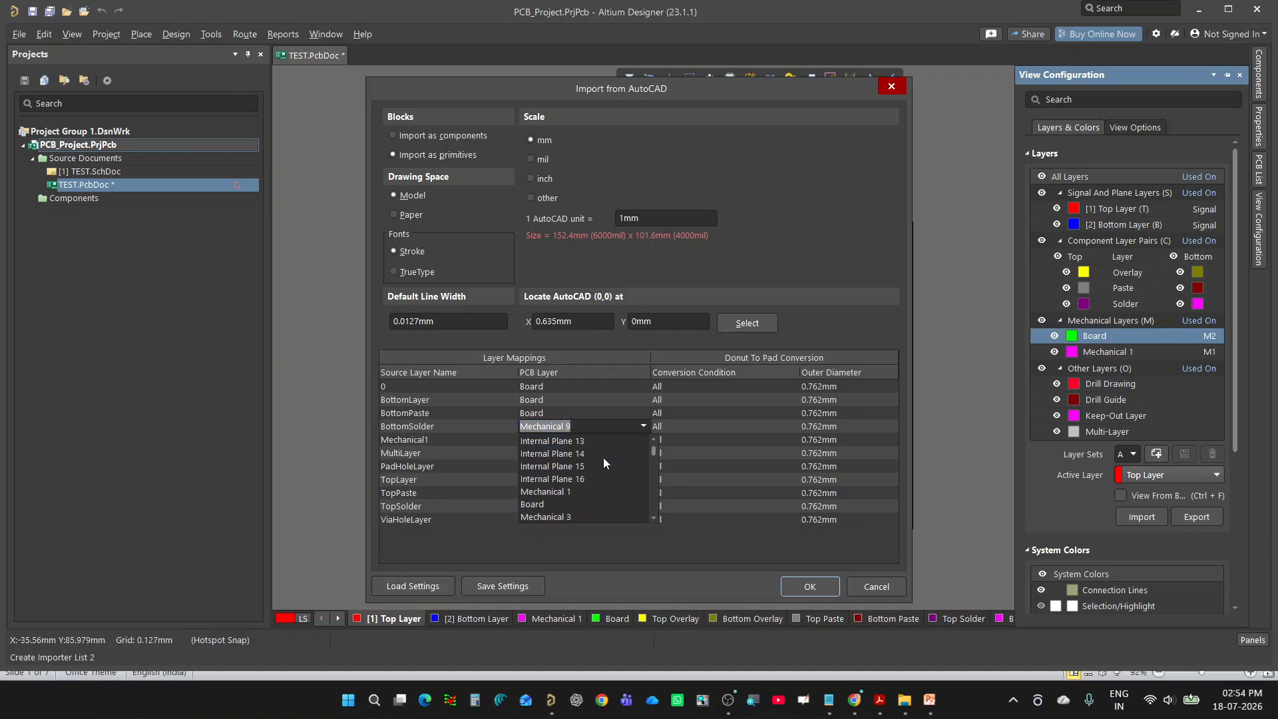
click(546, 504)
click(574, 439)
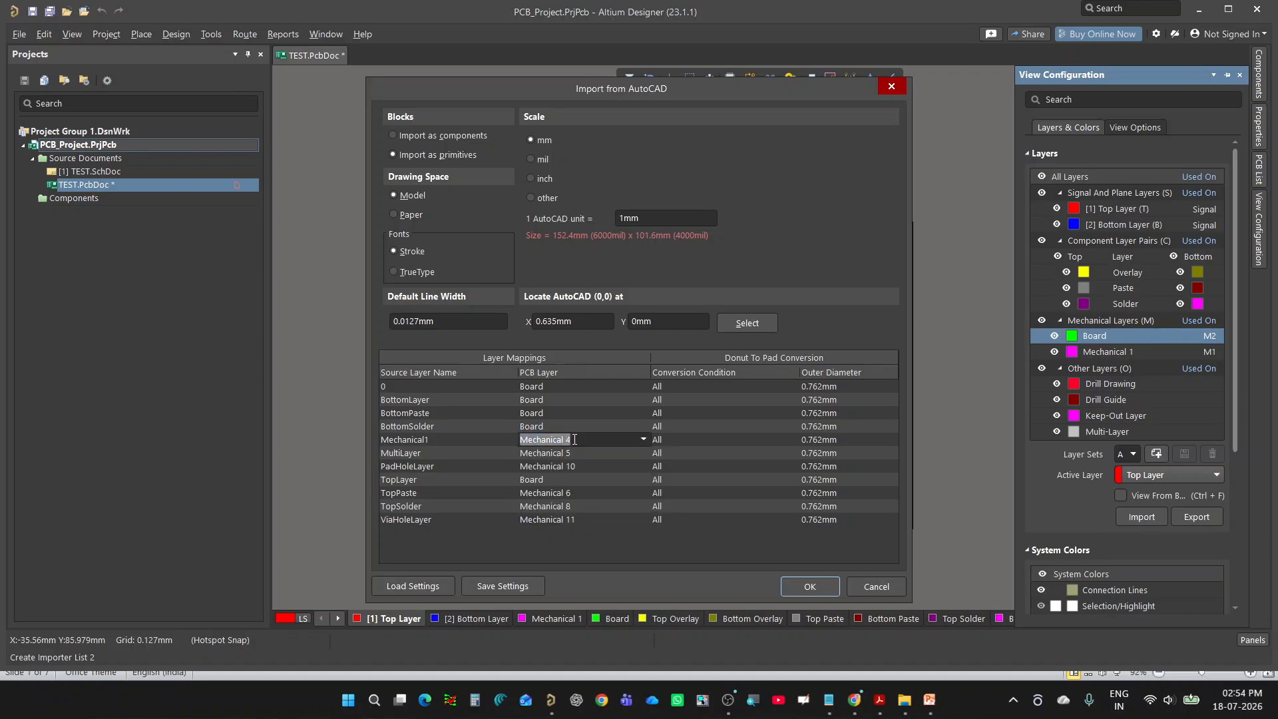
click(643, 440)
click(574, 490)
Map the MultiLayer and PadHoleLayer source layers to the Board PCB layer.
click(566, 453)
click(644, 453)
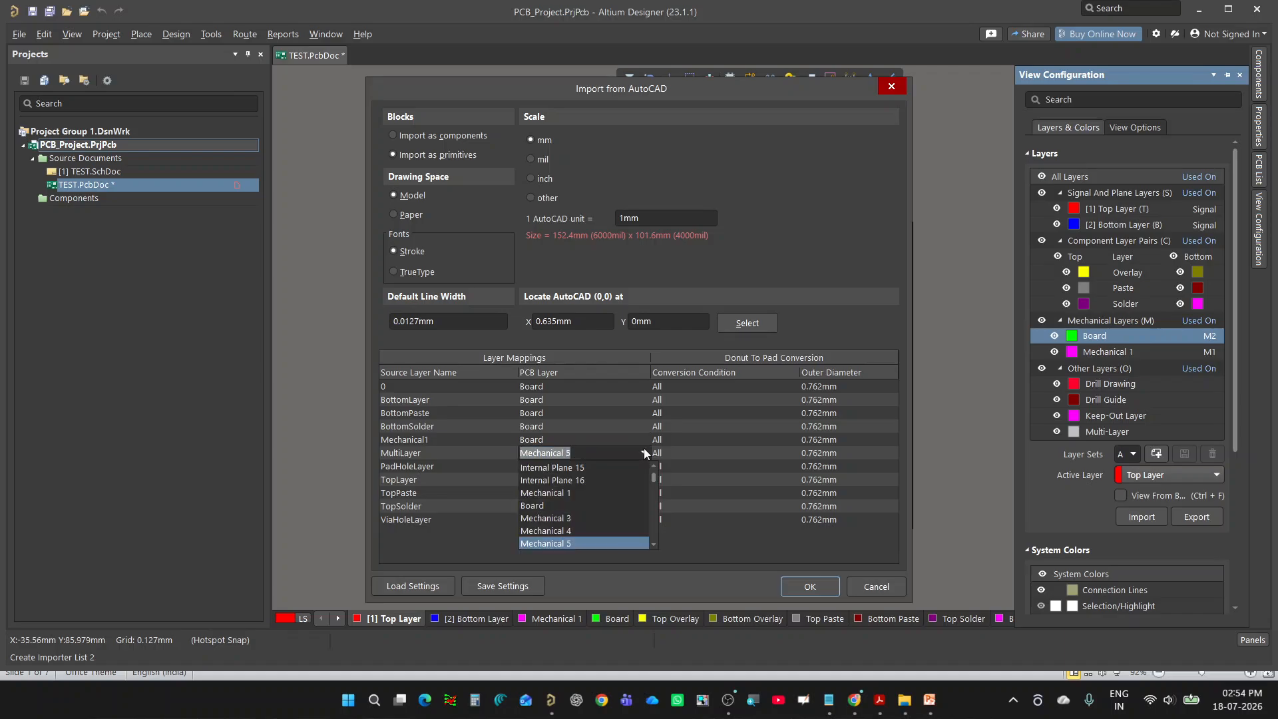
click(573, 505)
click(569, 467)
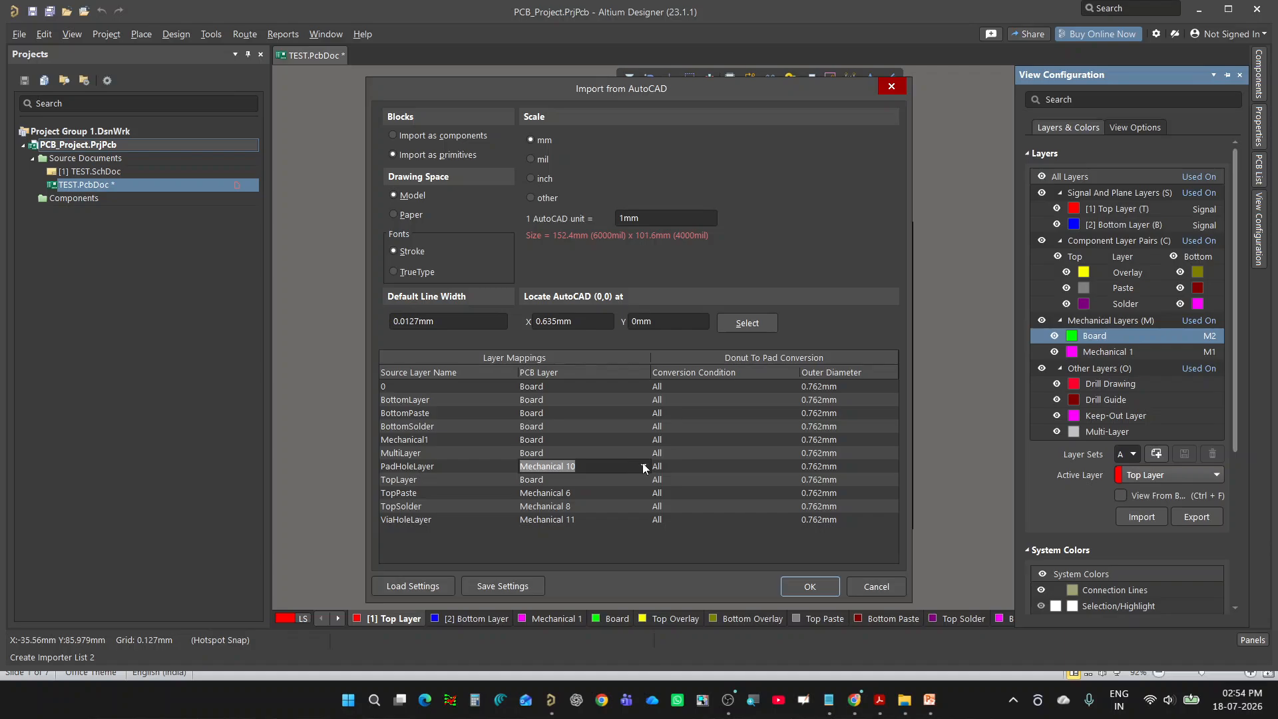
click(643, 466)
scroll(579, 498, up, 3)
click(560, 498)
Map the TopPaste, TopSolder and ViaHoleLayer source layers to the Board PCB layer.
click(577, 480)
click(581, 493)
click(643, 494)
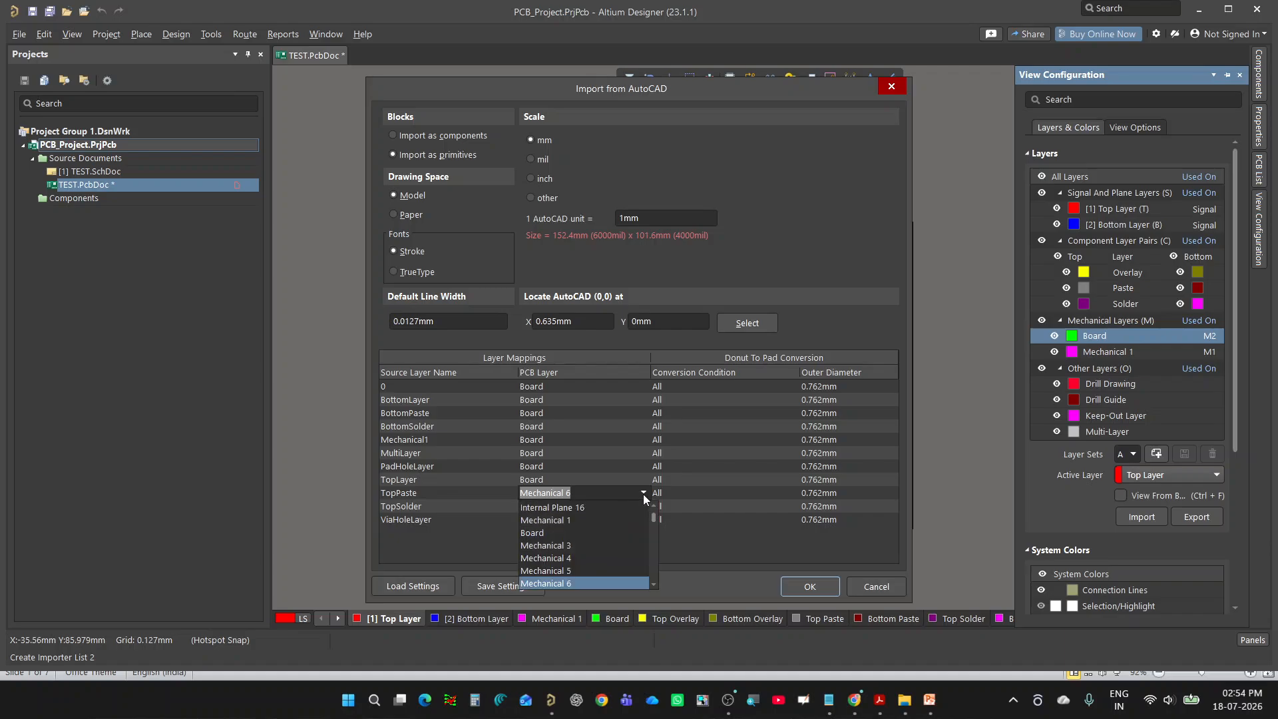
click(578, 532)
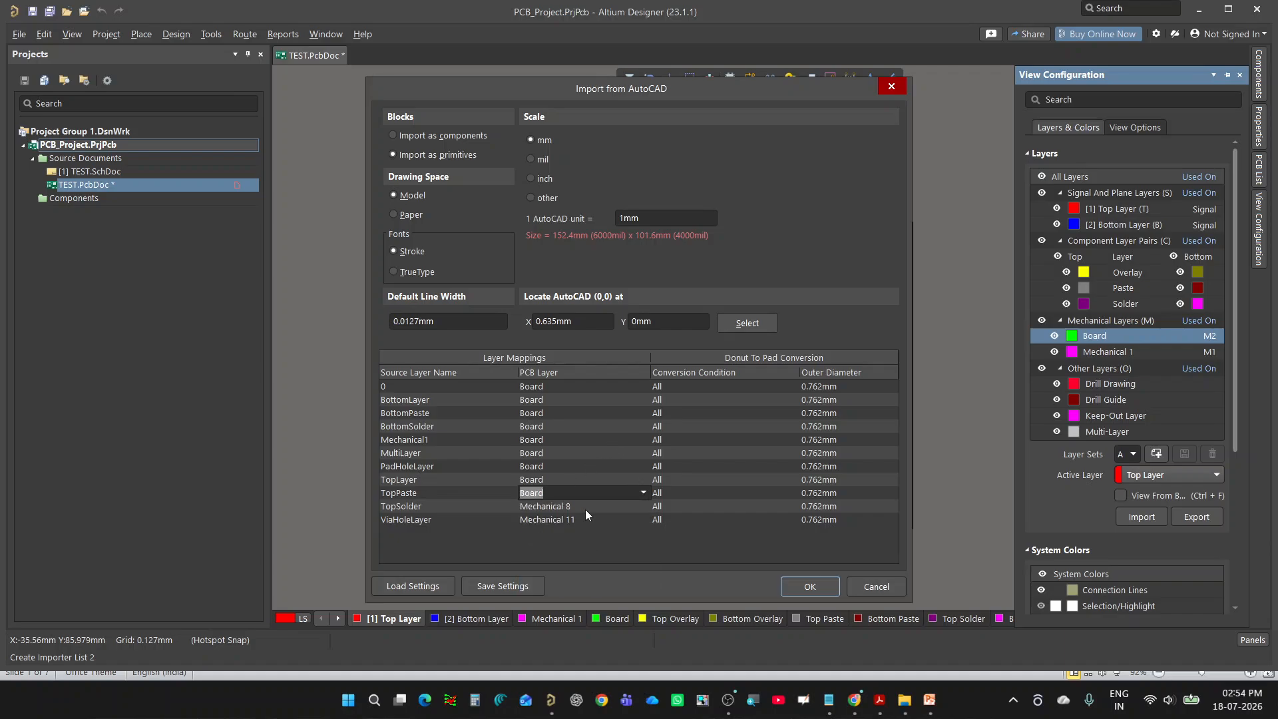
click(585, 508)
click(645, 504)
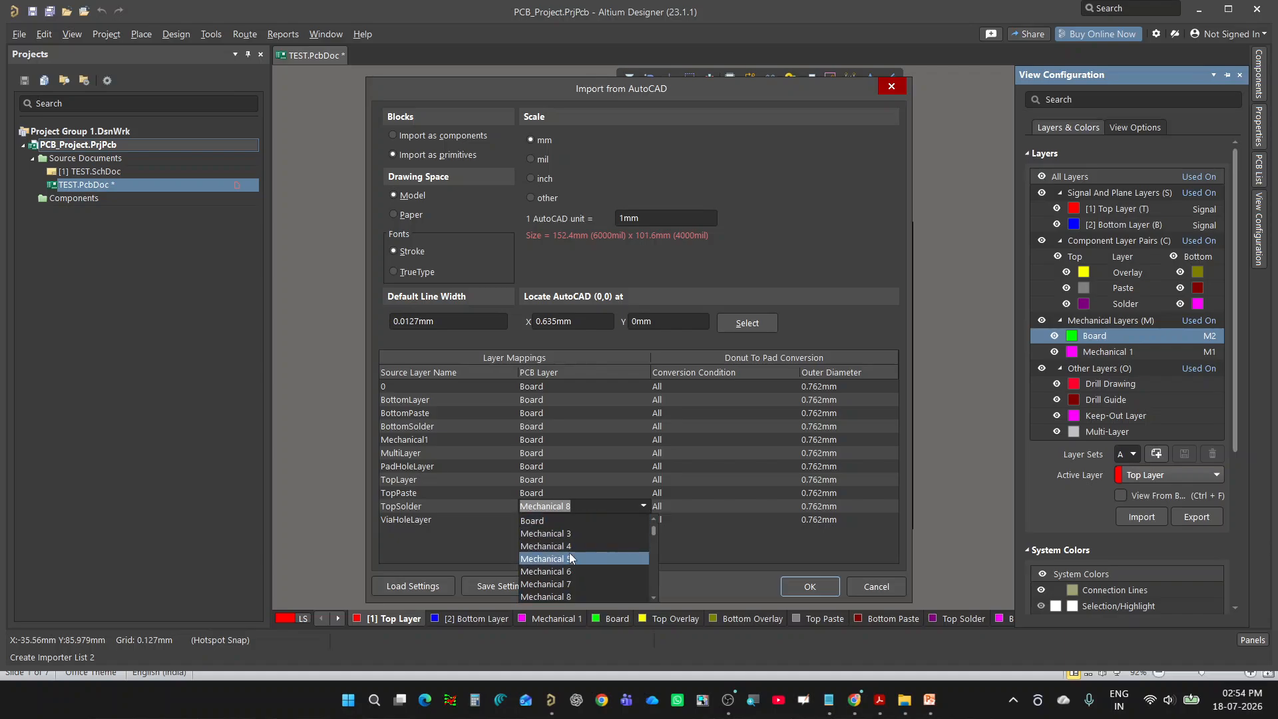
click(570, 520)
click(628, 519)
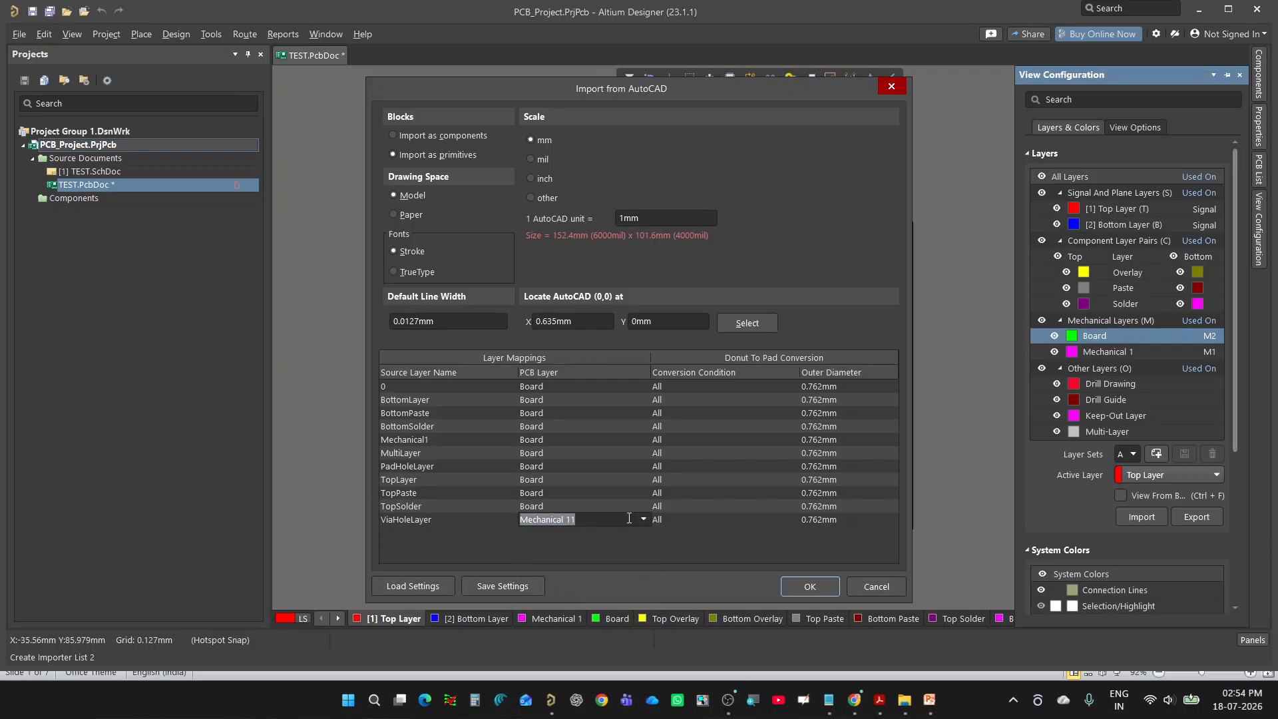
click(645, 519)
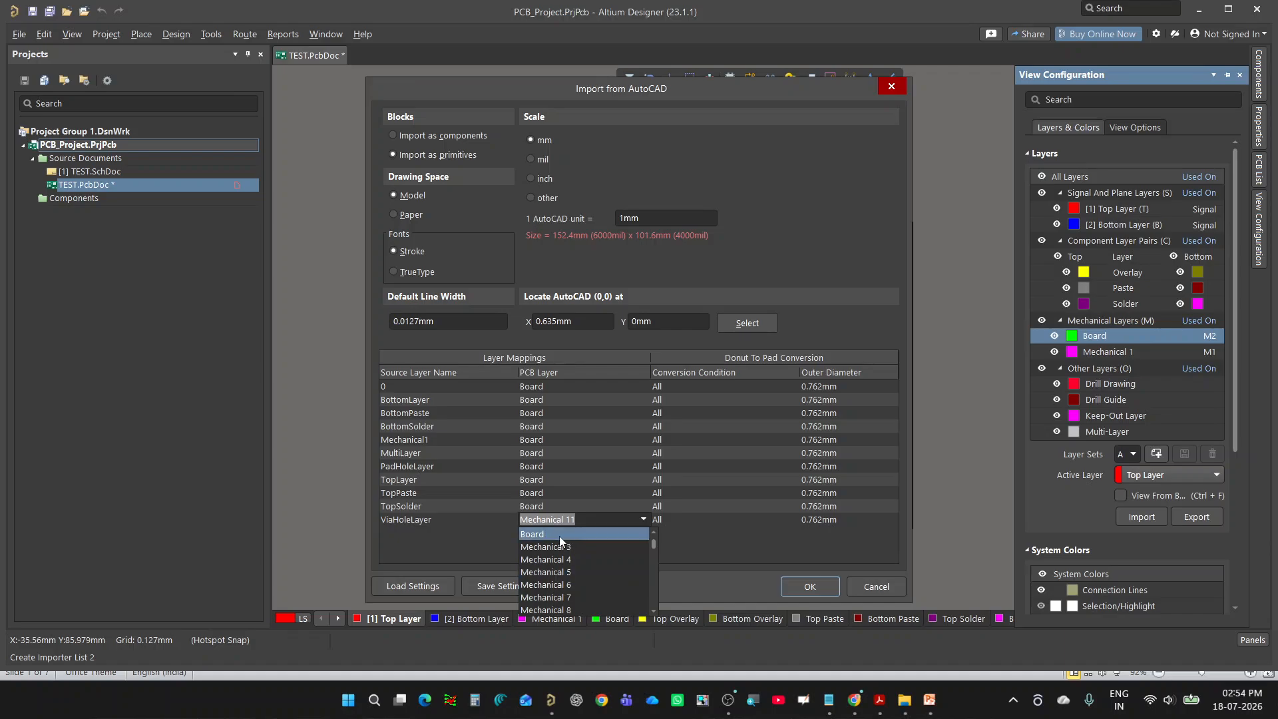
click(556, 534)
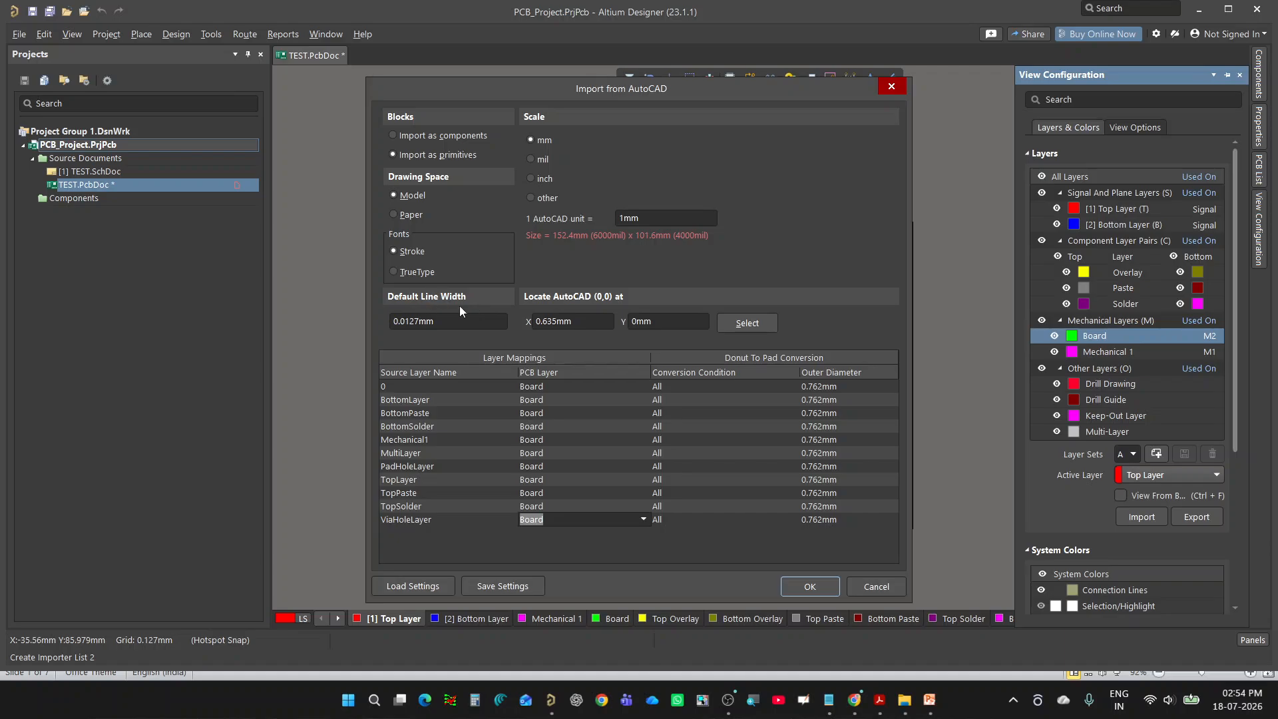
Pick the board's origin marker as the AutoCAD (0,0) location and run the import.
click(744, 327)
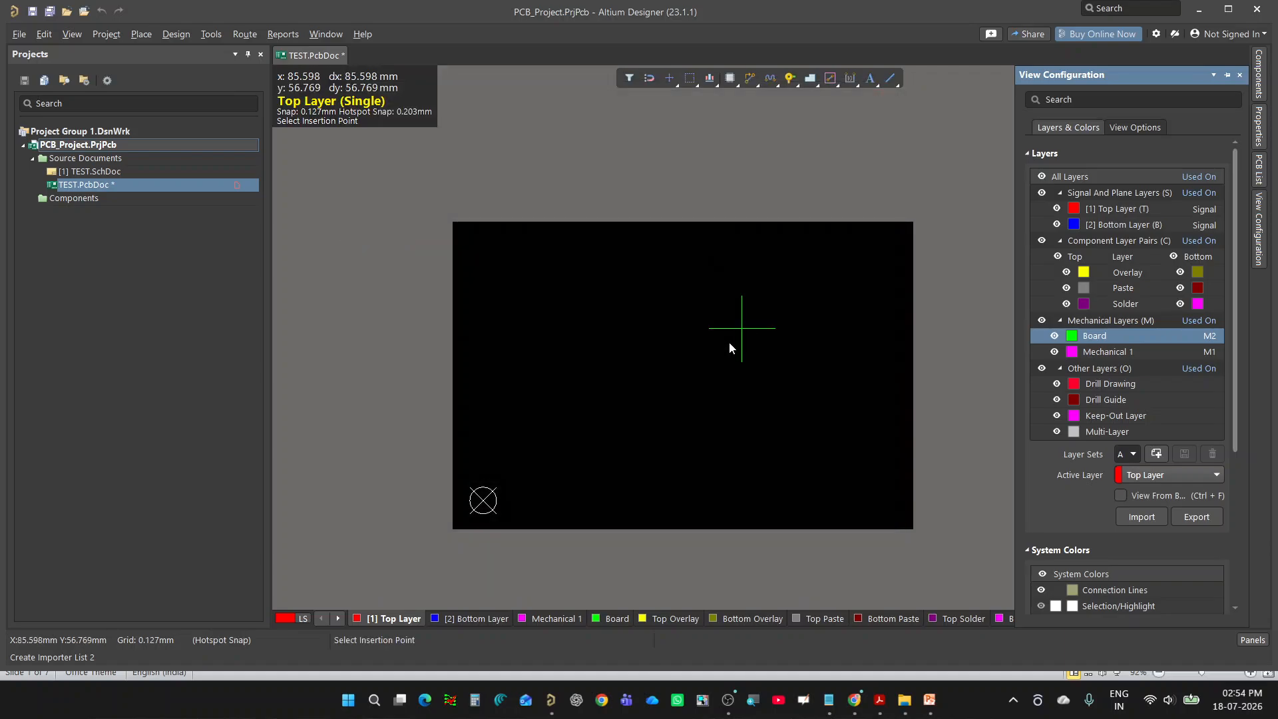
click(483, 502)
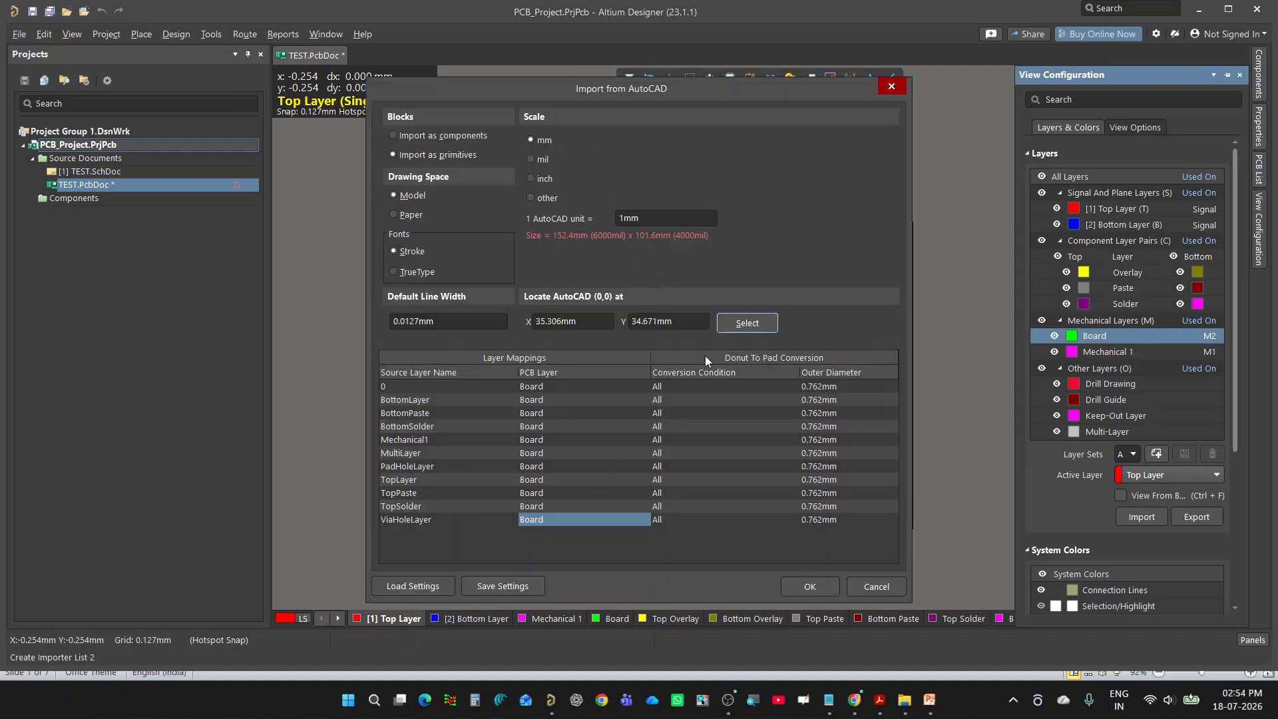
click(822, 585)
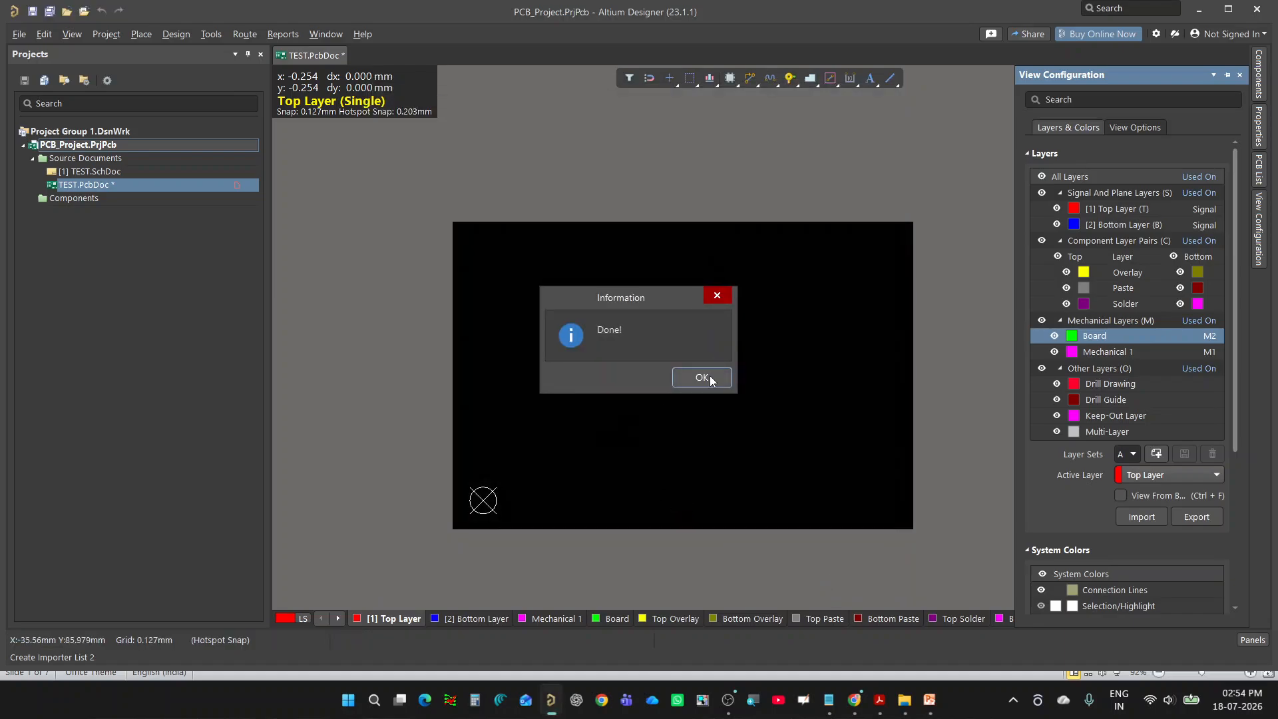
click(710, 376)
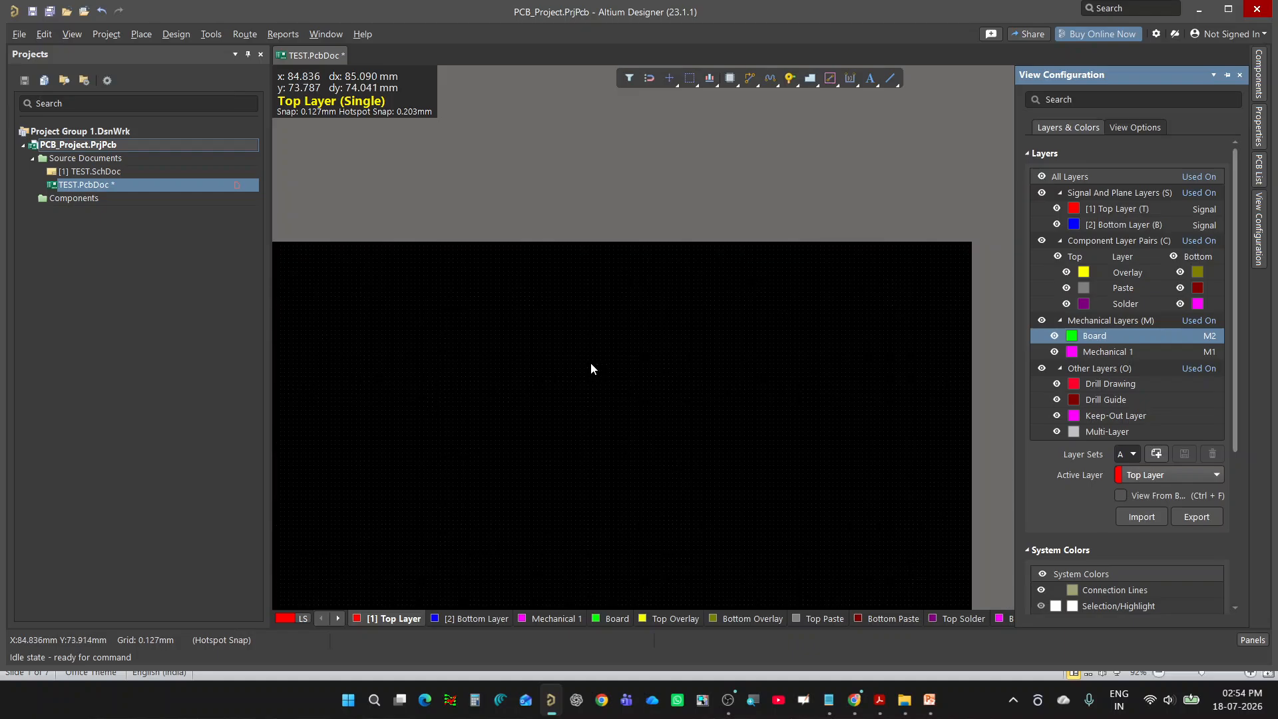
Make Board the active layer to show the imported outline.
ctrl+scroll(591, 368, down, 5)
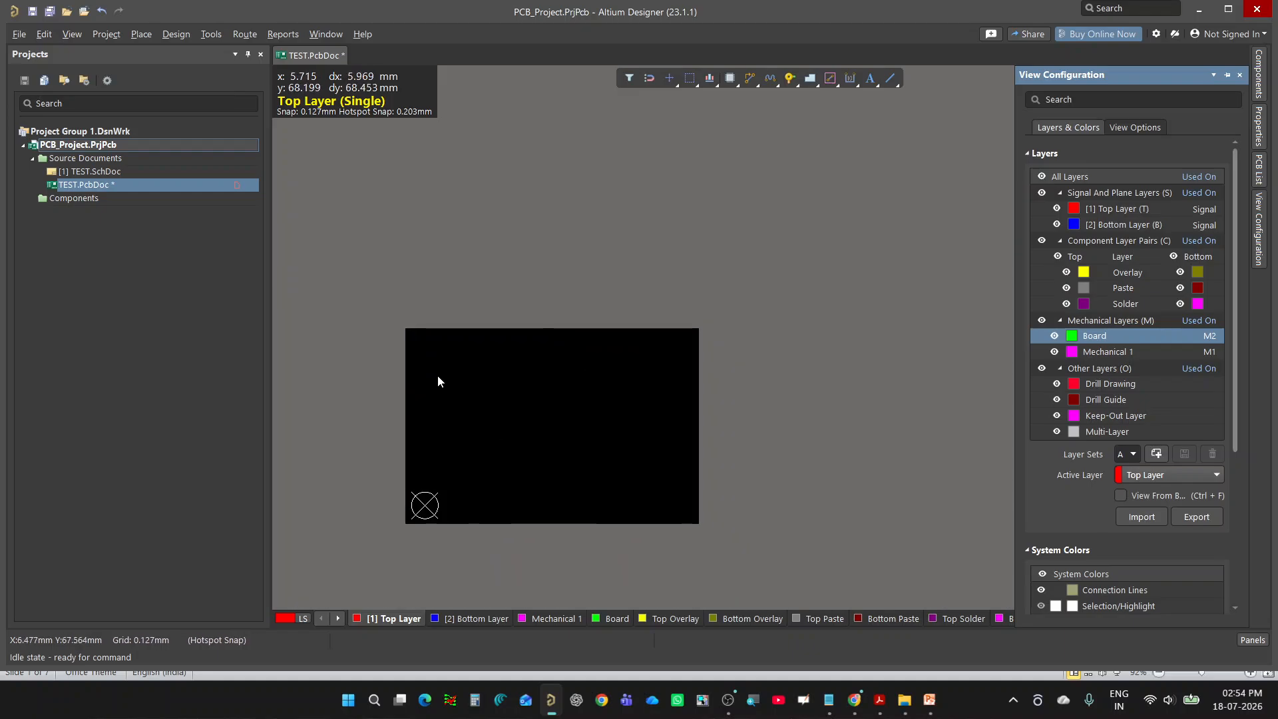
ctrl+scroll(439, 399, up, 1)
click(615, 619)
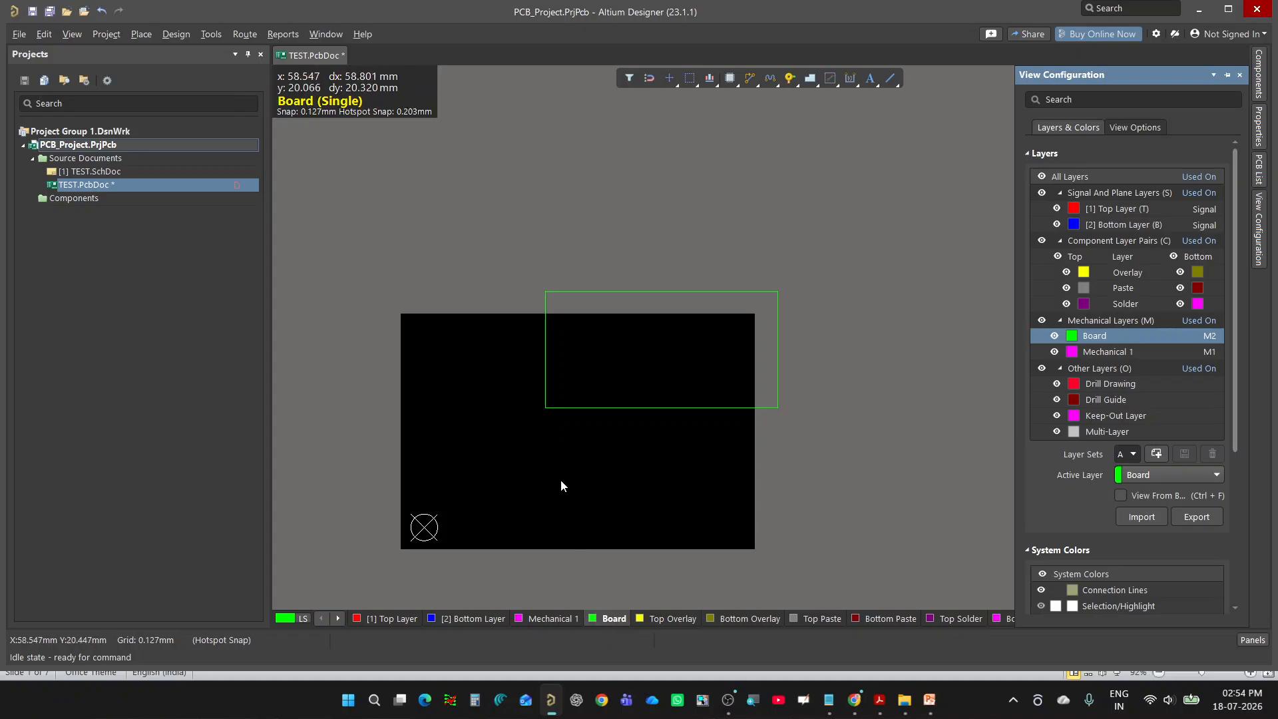
right_drag(585, 475, 619, 463)
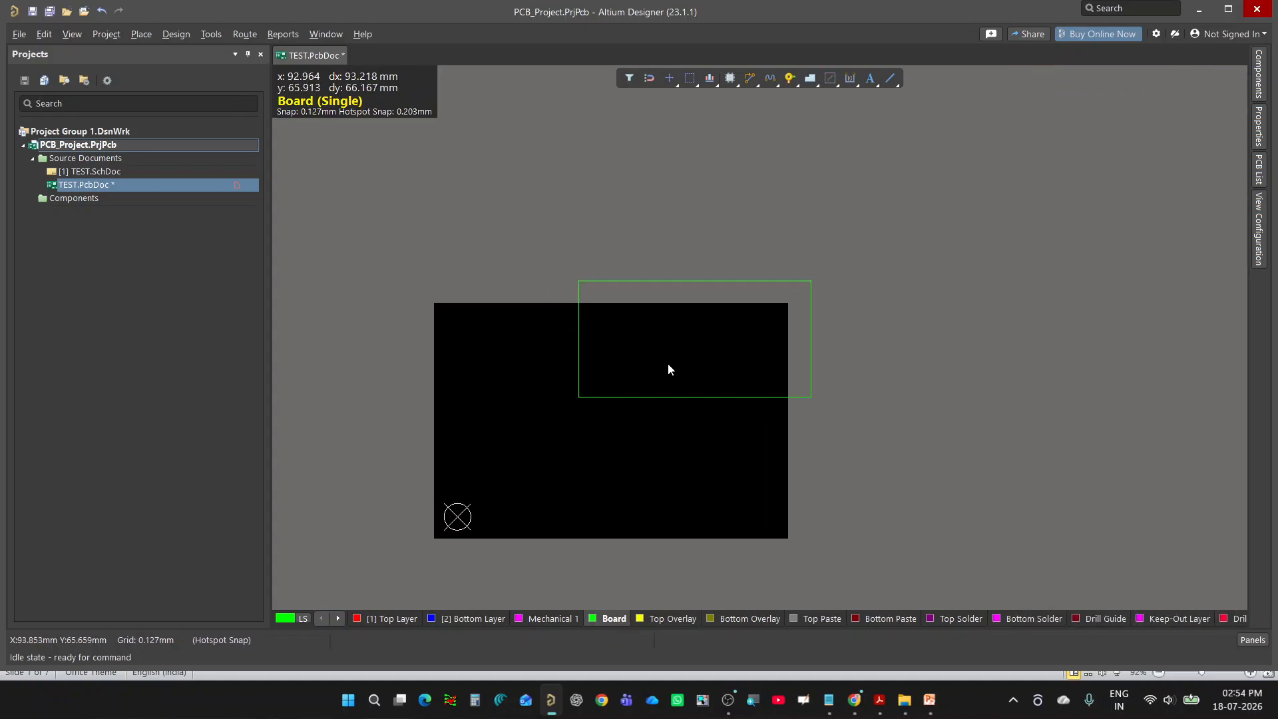
ctrl+scroll(668, 369, down, 1)
ctrl+scroll(686, 434, up, 1)
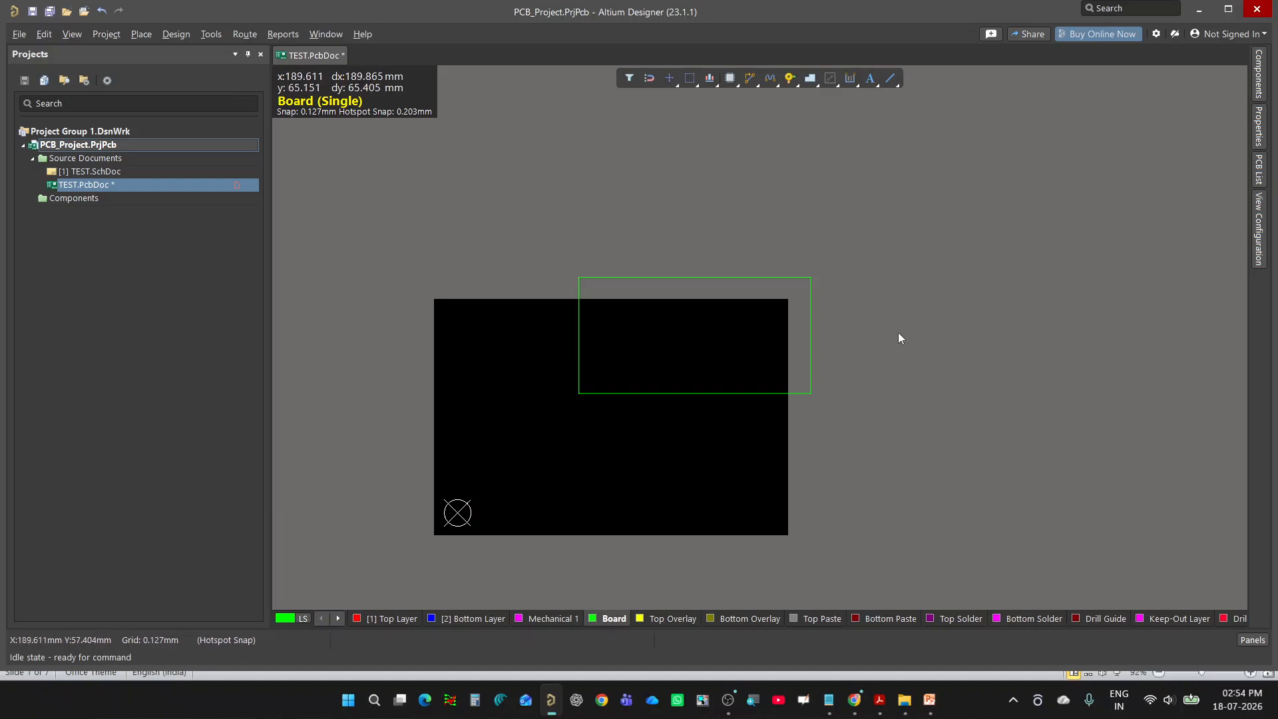
Select the imported rectangular outline, move it so its lower-left corner sits on the board origin, and deselect it.
drag(878, 225, 551, 449)
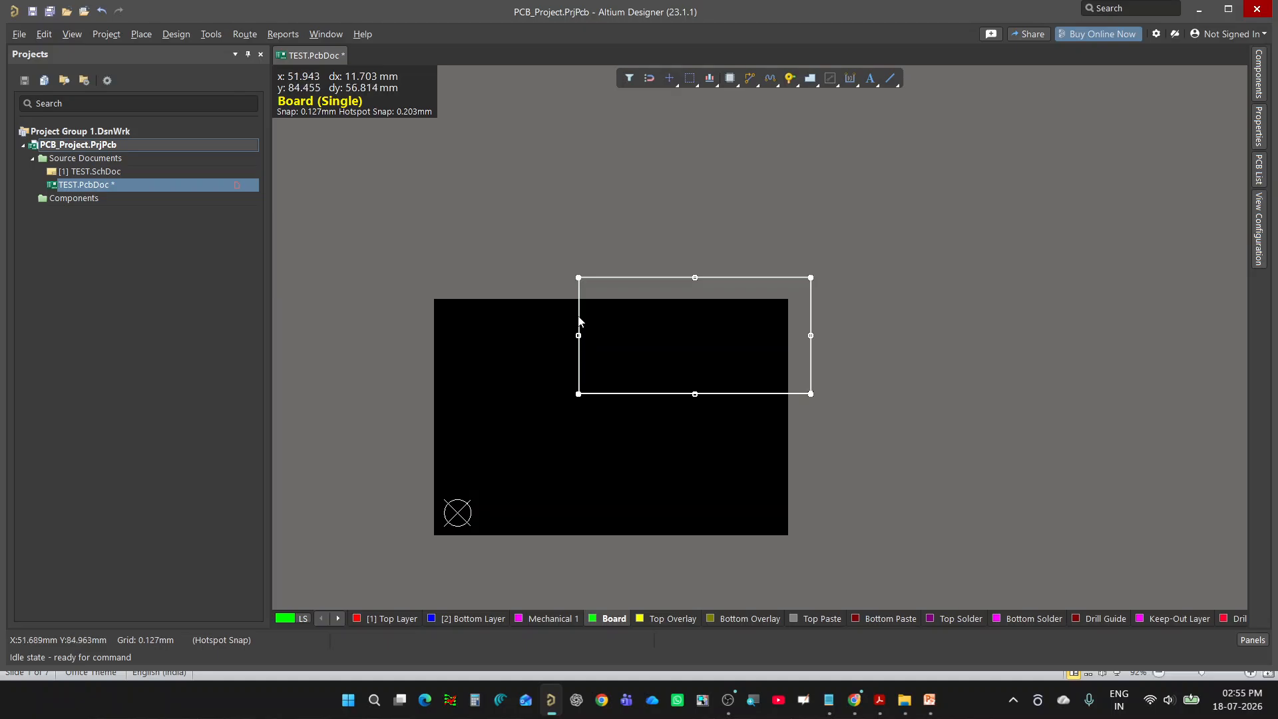
drag(580, 308, 458, 433)
ctrl+scroll(460, 511, up, 1)
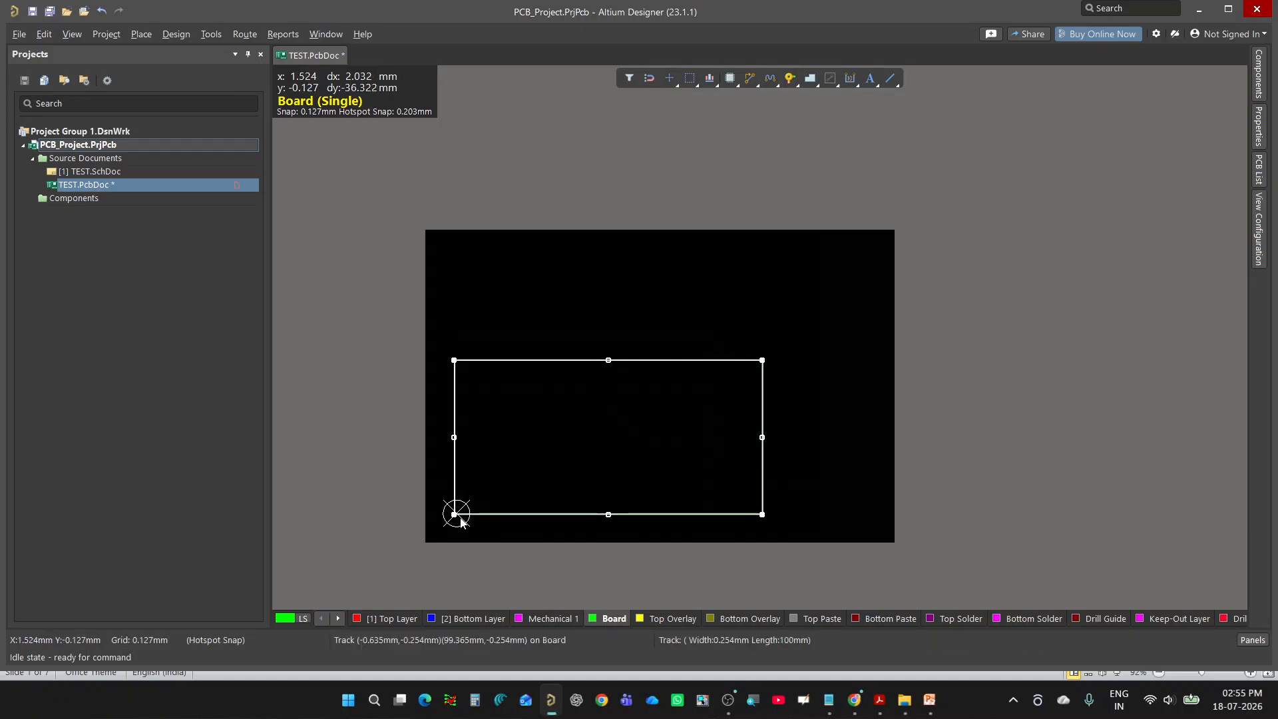
ctrl+scroll(460, 519, up, 3)
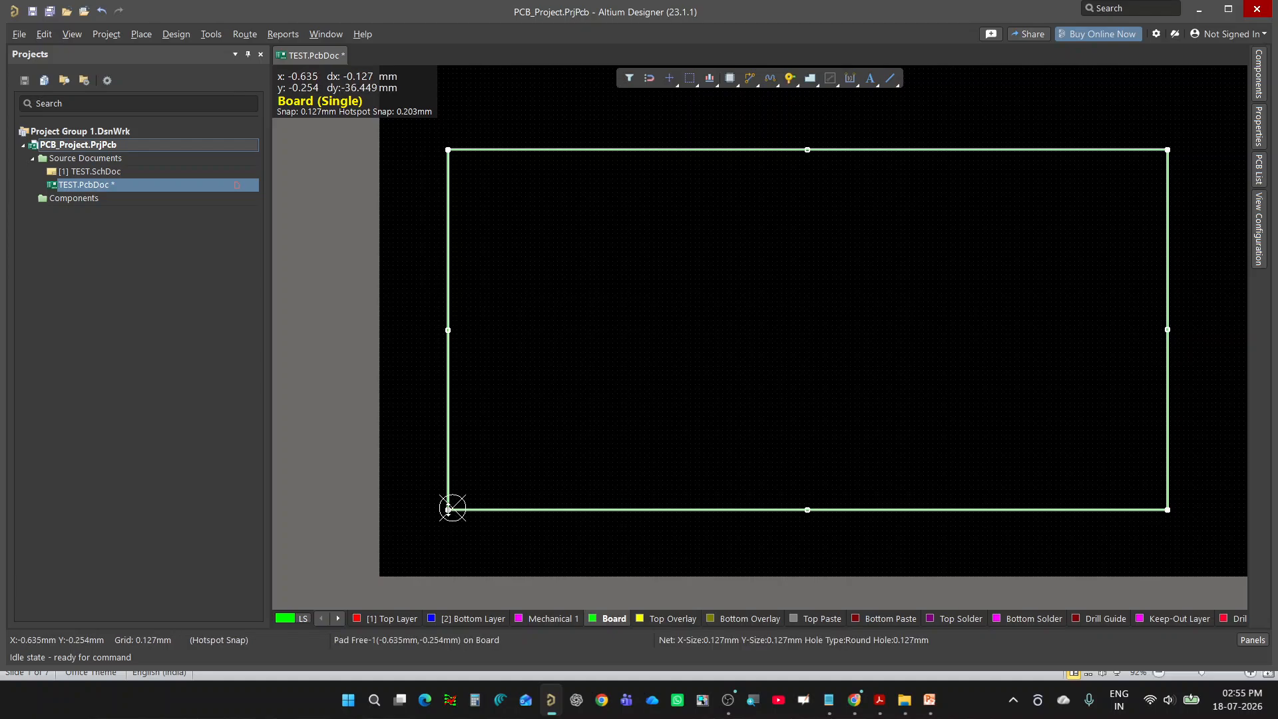
drag(458, 509, 491, 508)
ctrl+scroll(491, 508, down, 1)
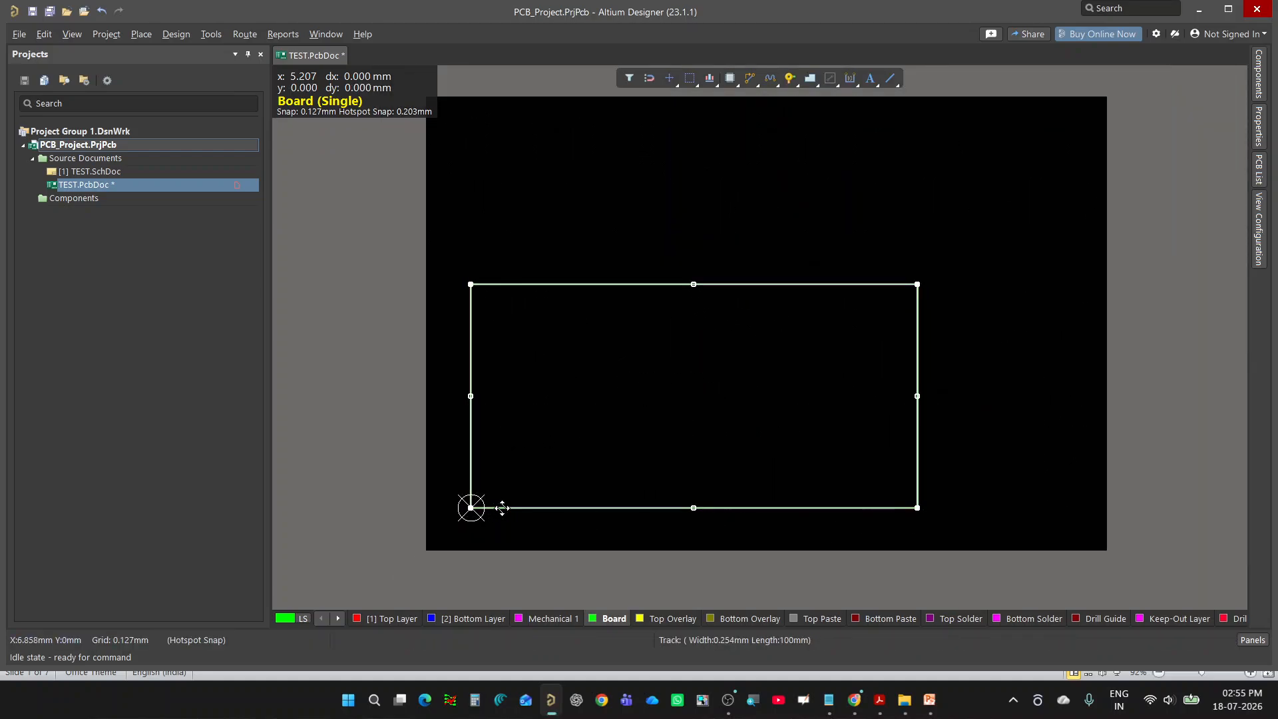
ctrl+scroll(511, 436, down, 1)
ctrl+scroll(511, 436, down, 1)
click(730, 331)
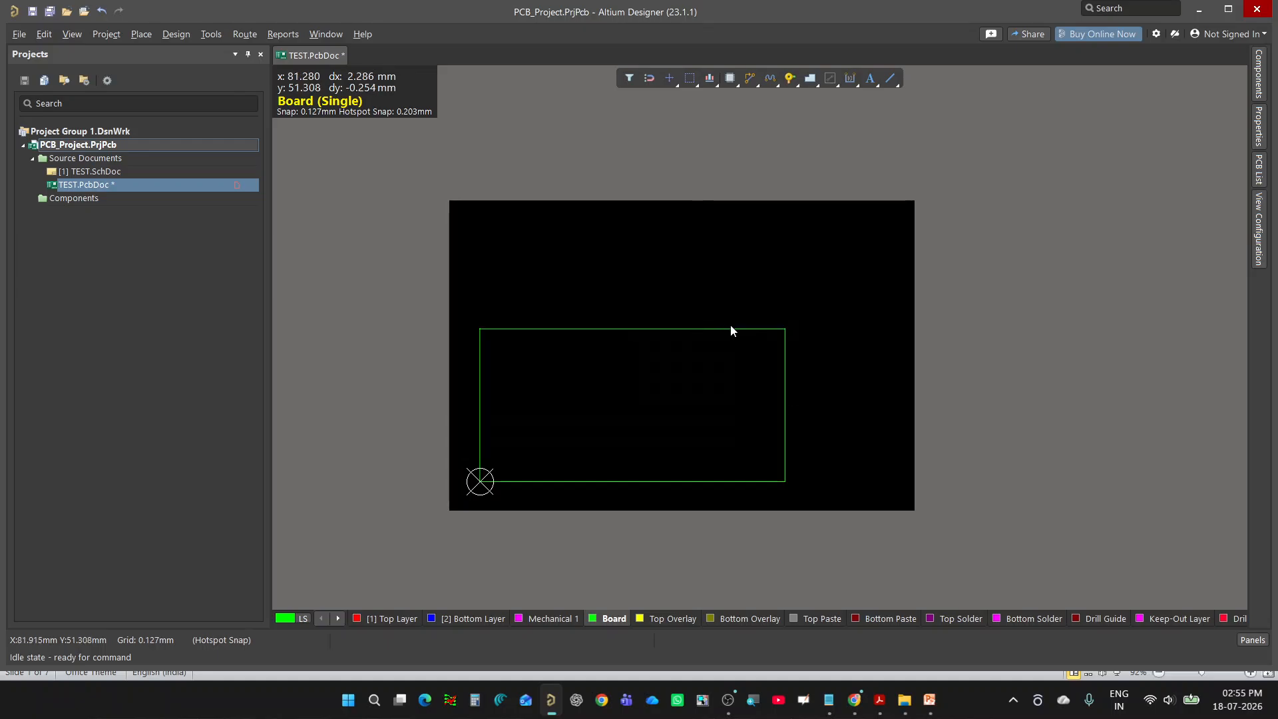
click(701, 486)
Compare the Mechanical 1 and Board layers, keeping the All Layers set with Board active.
right_drag(824, 491, 807, 470)
click(554, 620)
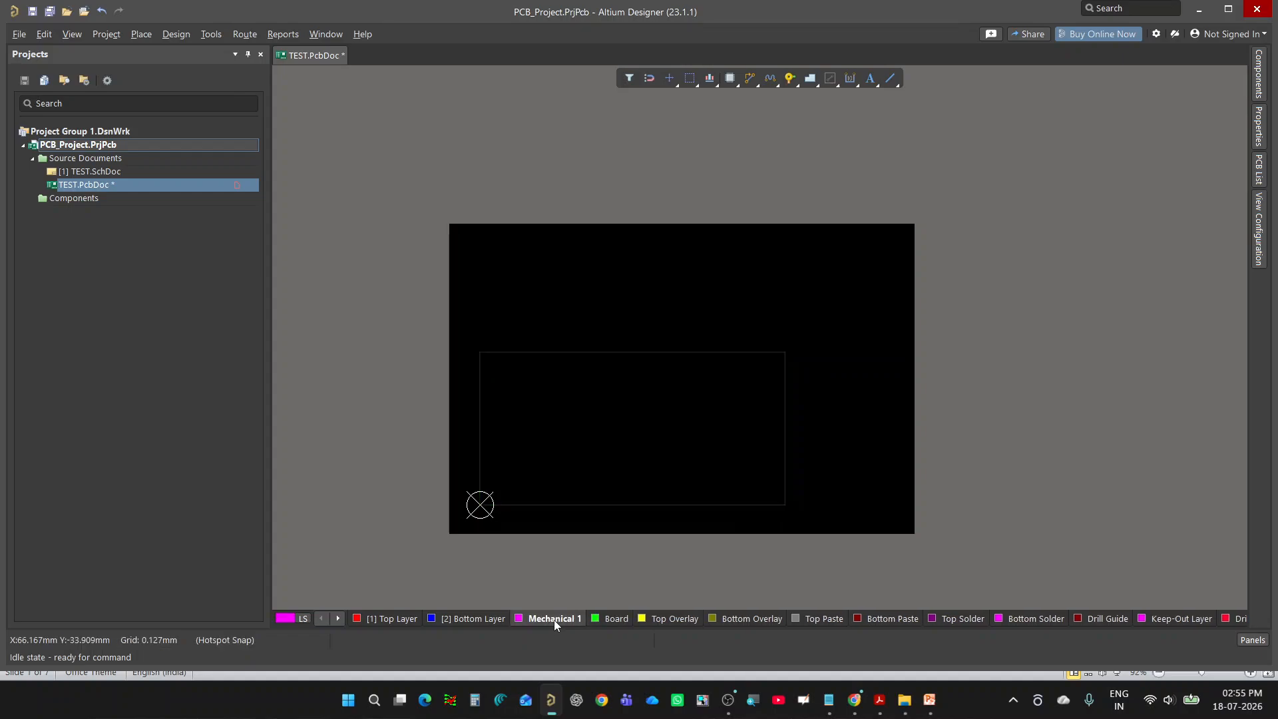
click(626, 619)
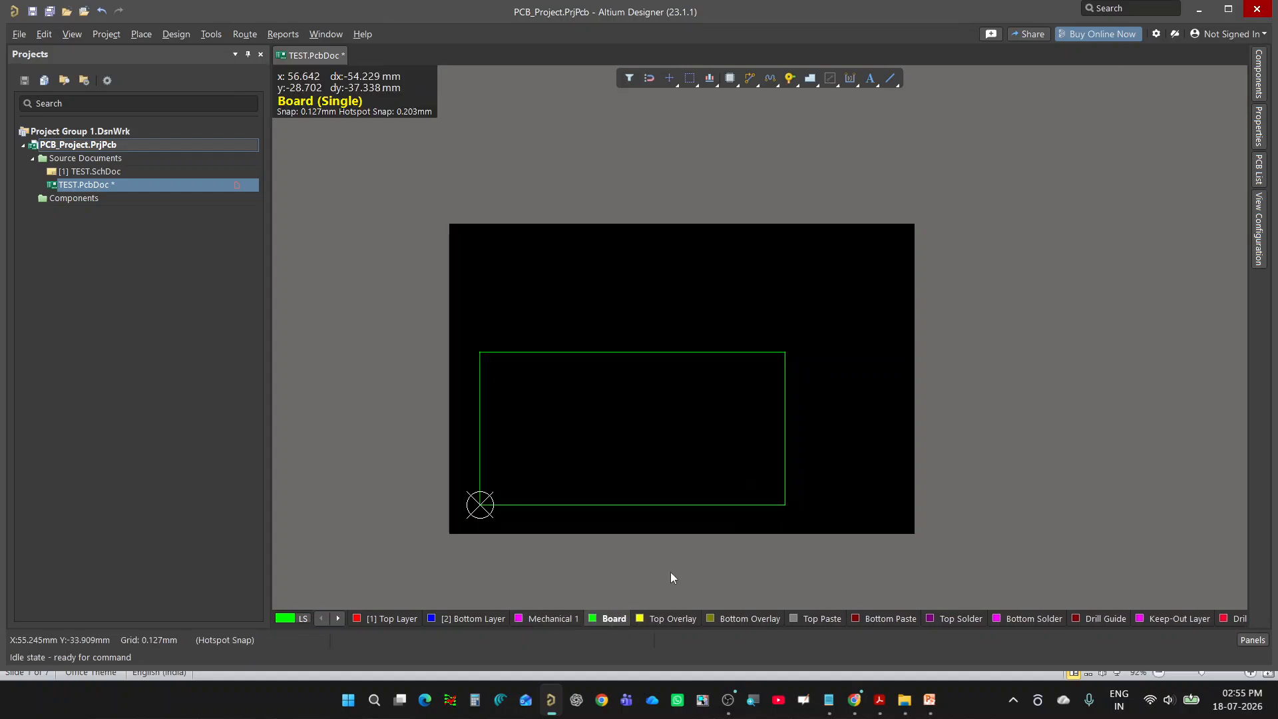
click(305, 619)
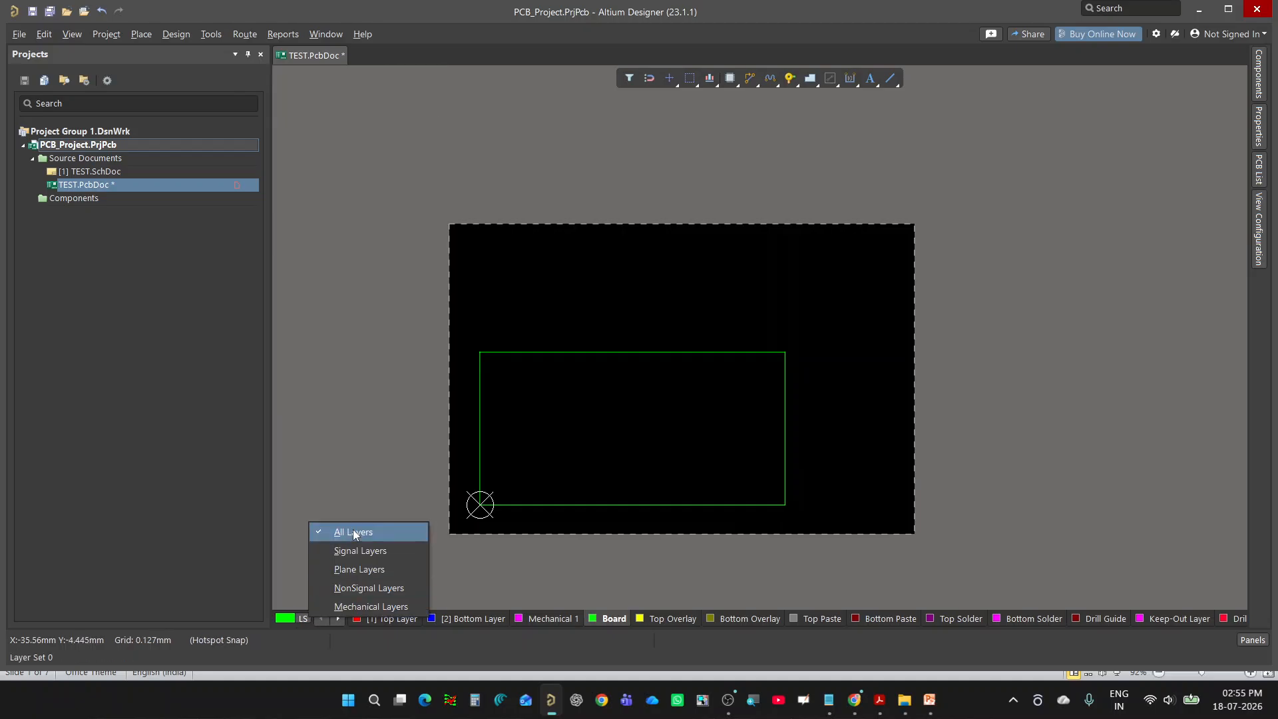
click(353, 532)
click(606, 625)
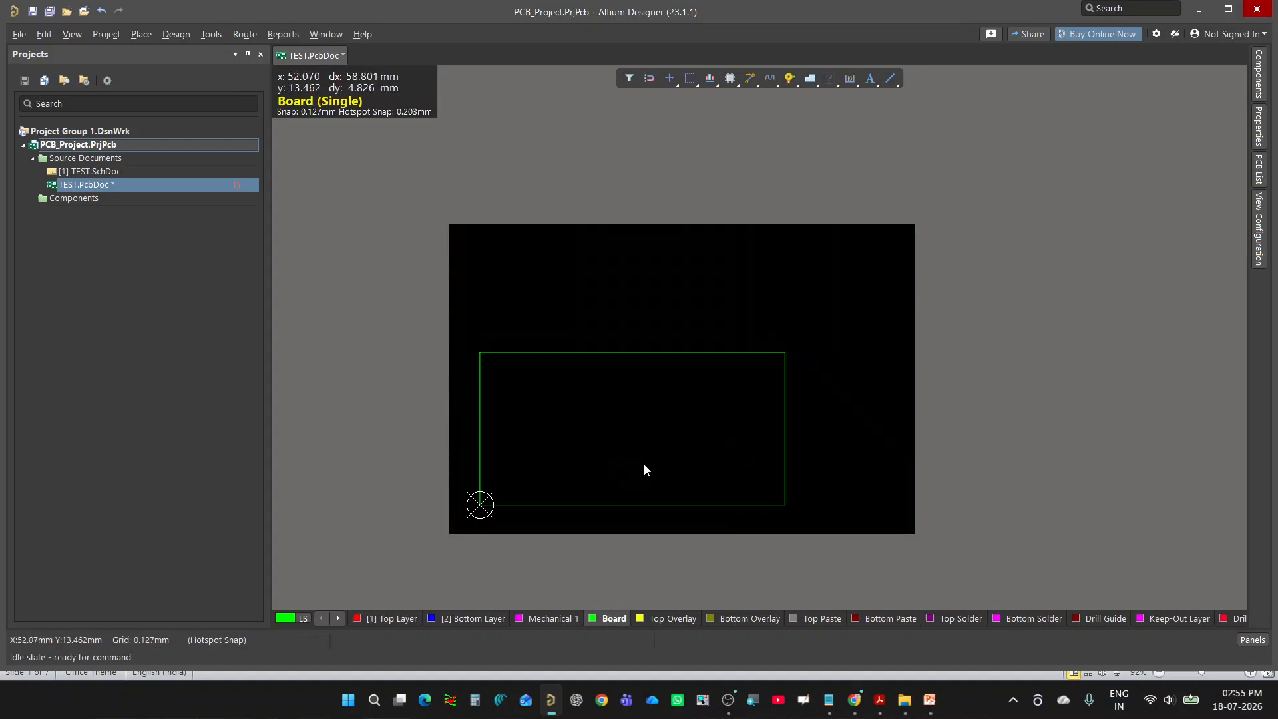
Define the board shape from the selected rectangular outline on the Board layer and save the PCB document.
drag(831, 330, 462, 527)
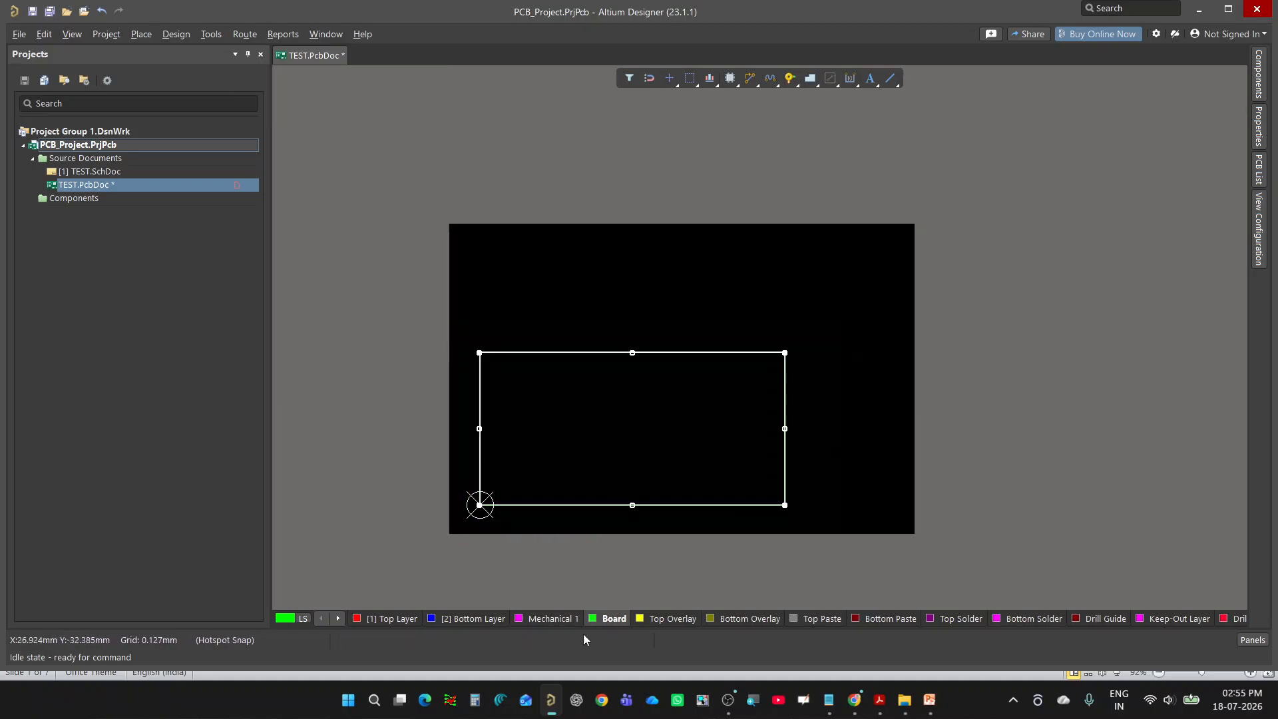
click(175, 34)
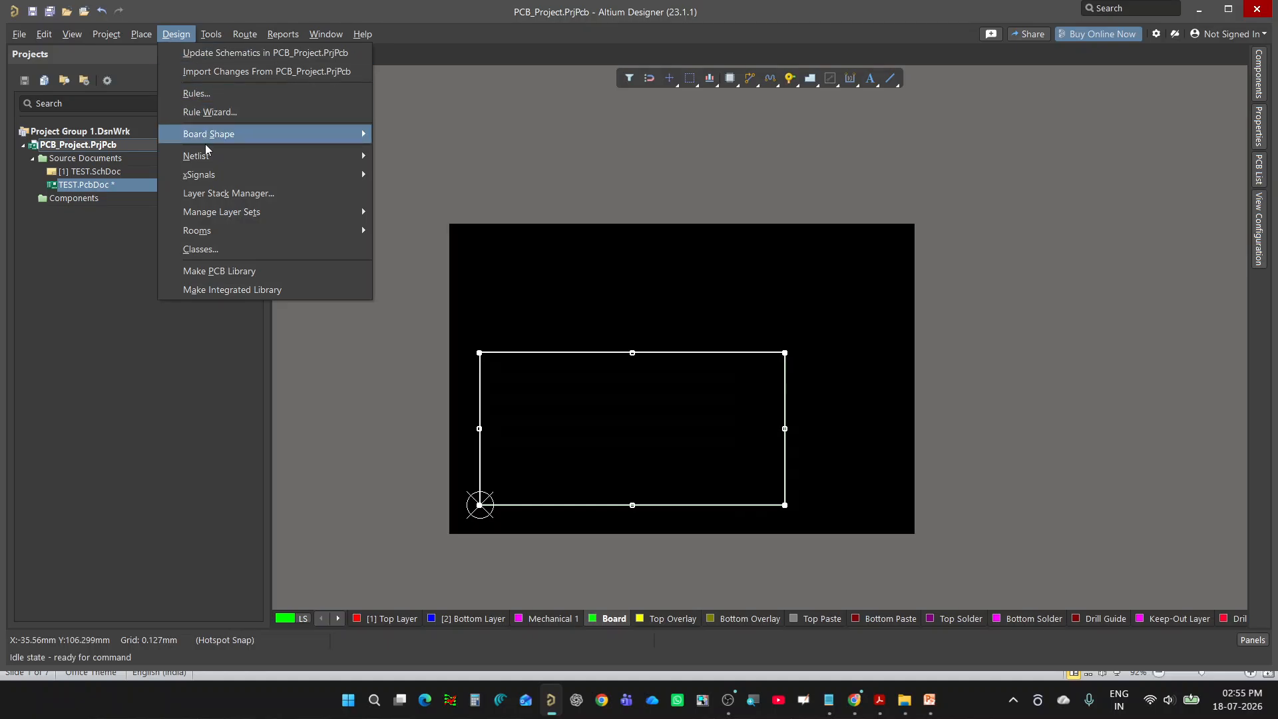
mouse_move(266, 134)
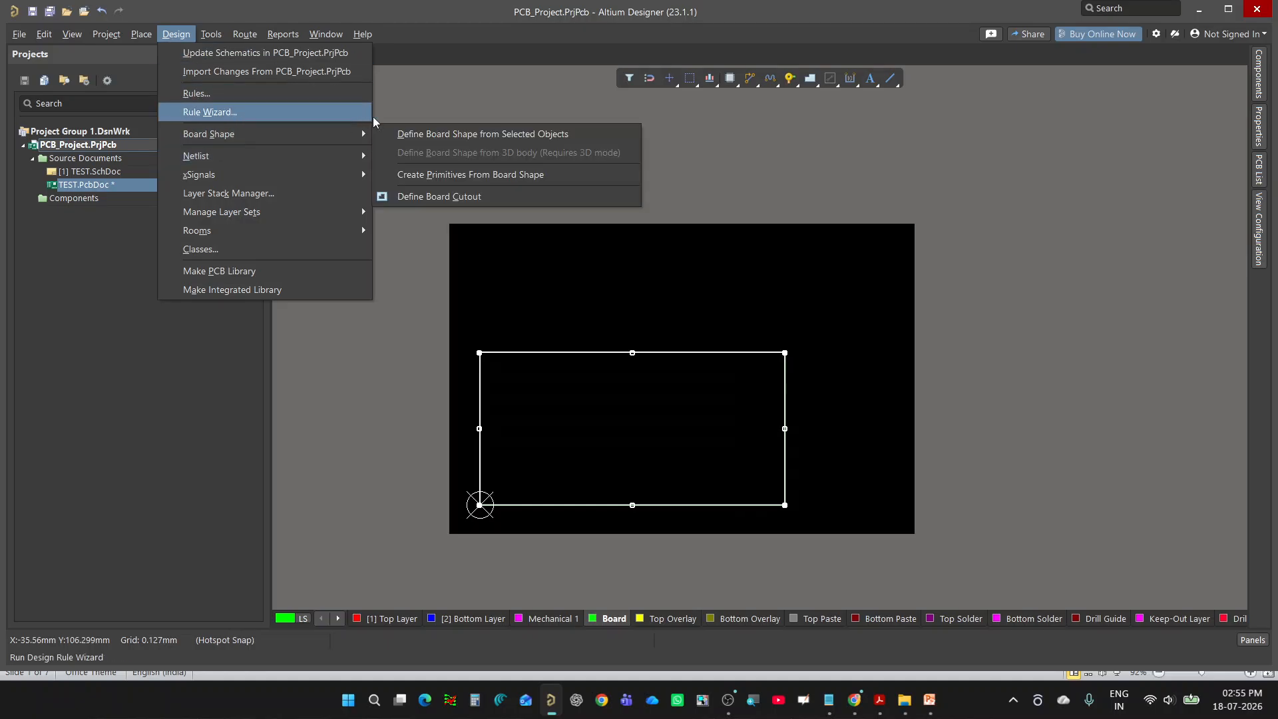
click(467, 138)
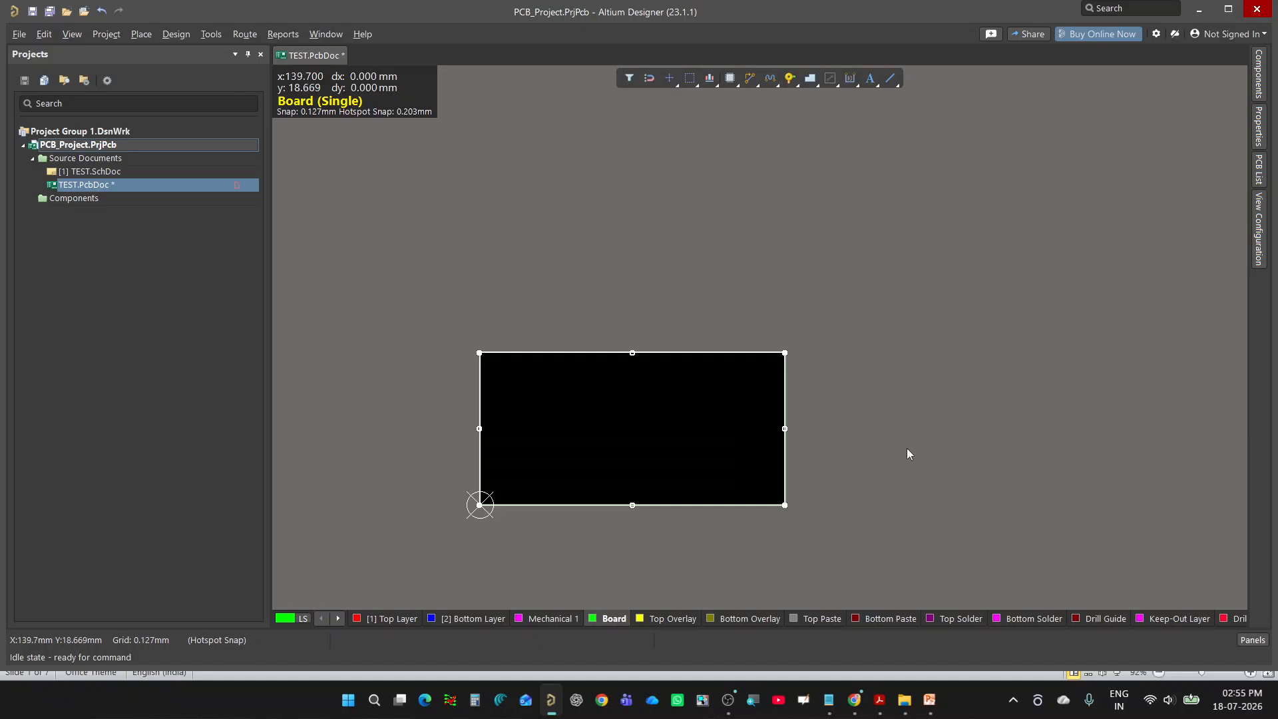
ctrl+scroll(692, 358, down, 2)
ctrl+scroll(672, 360, up, 1)
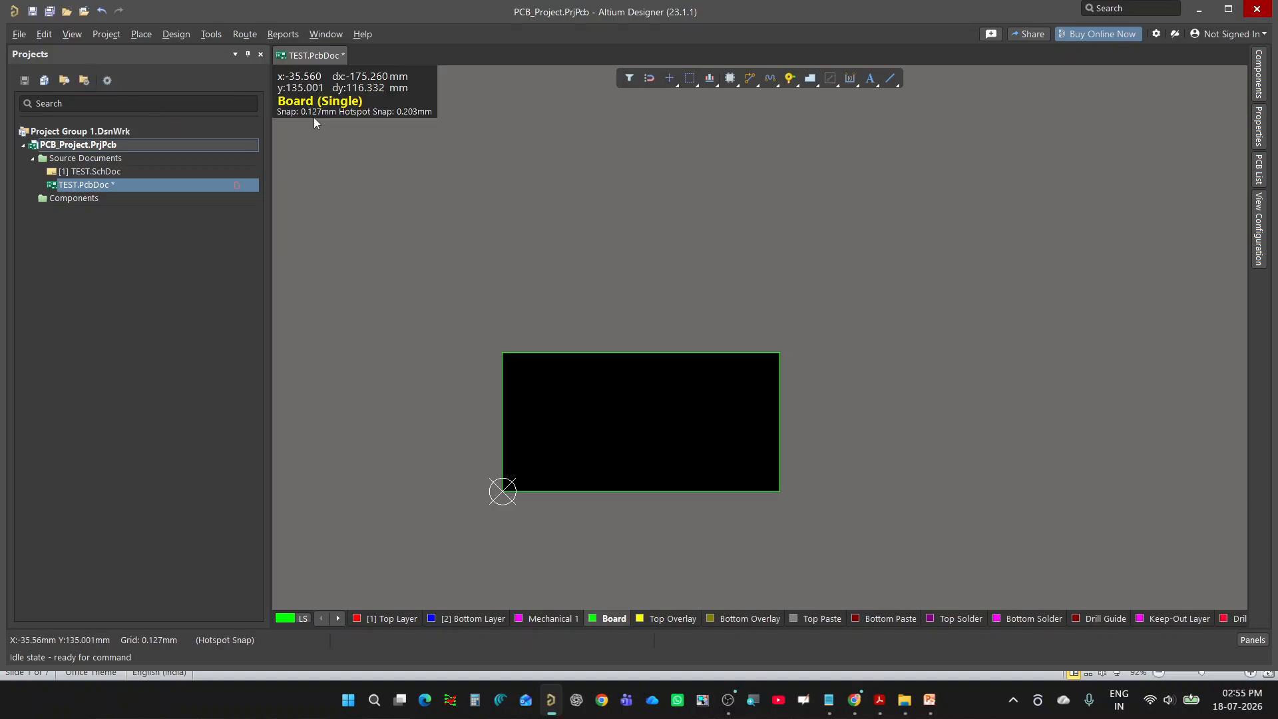
click(32, 11)
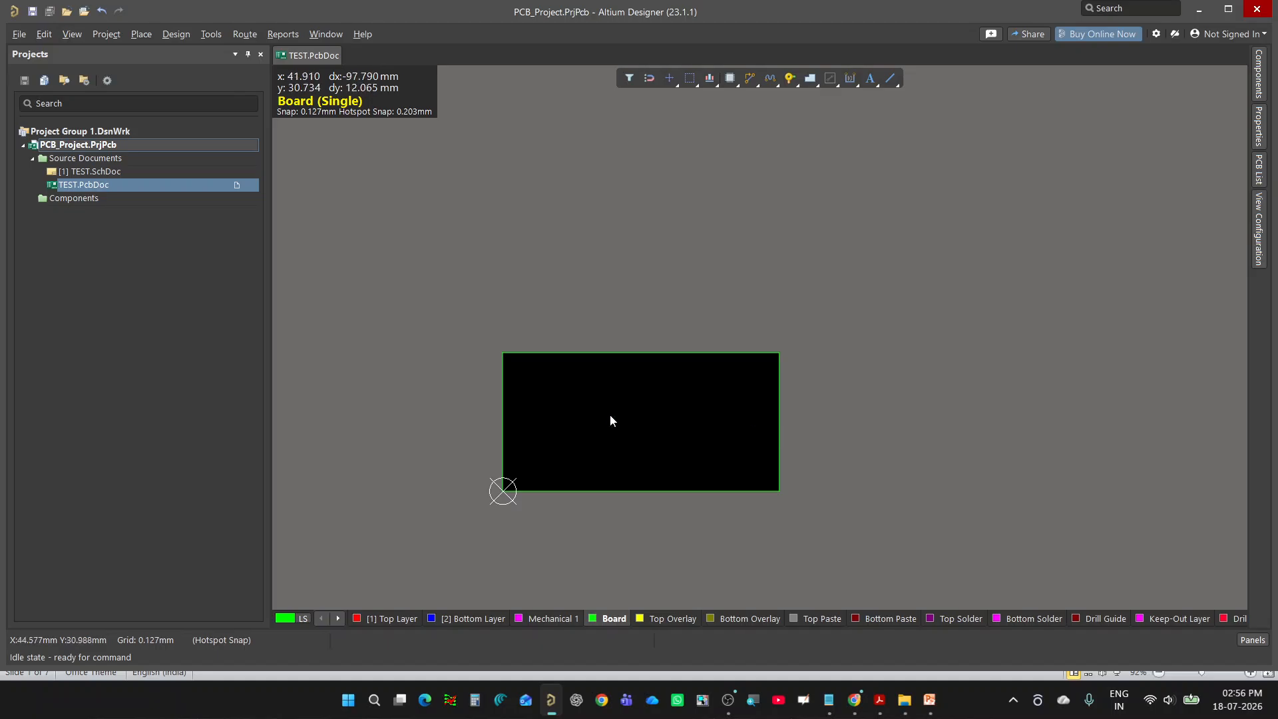
Switch the PCB to 3D Layout Mode and inspect the new board shape.
click(69, 34)
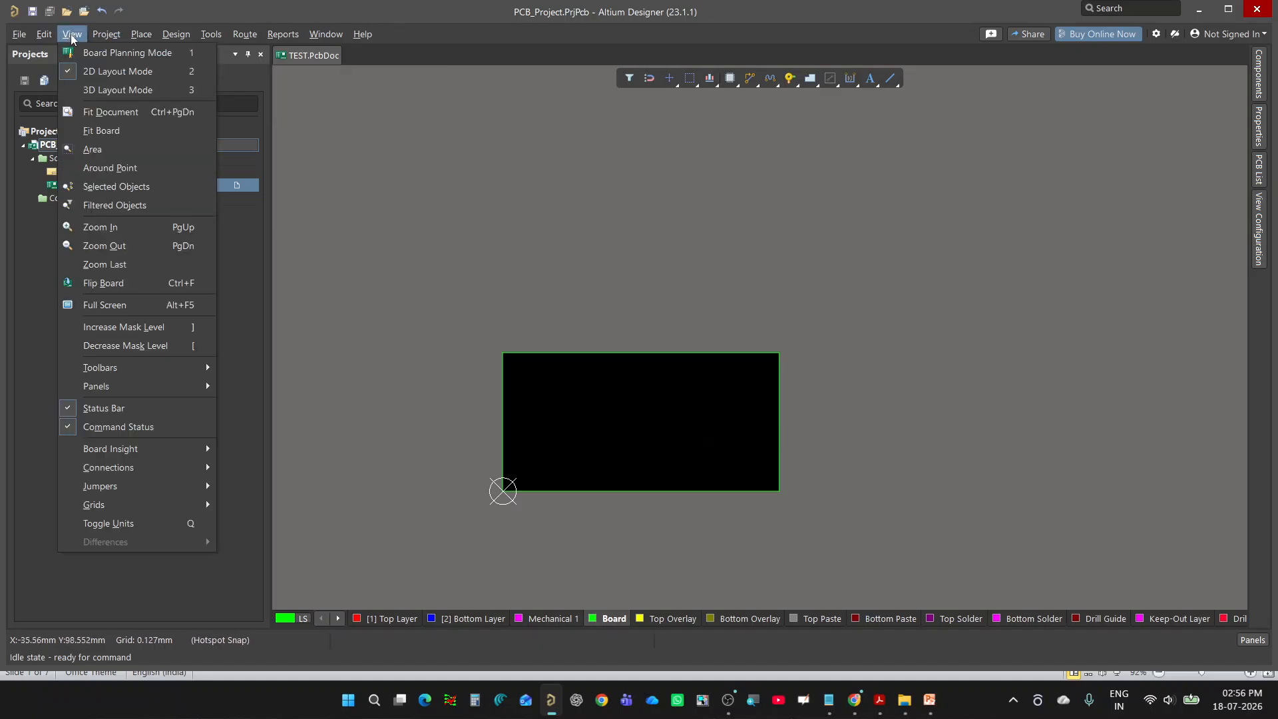
key(3)
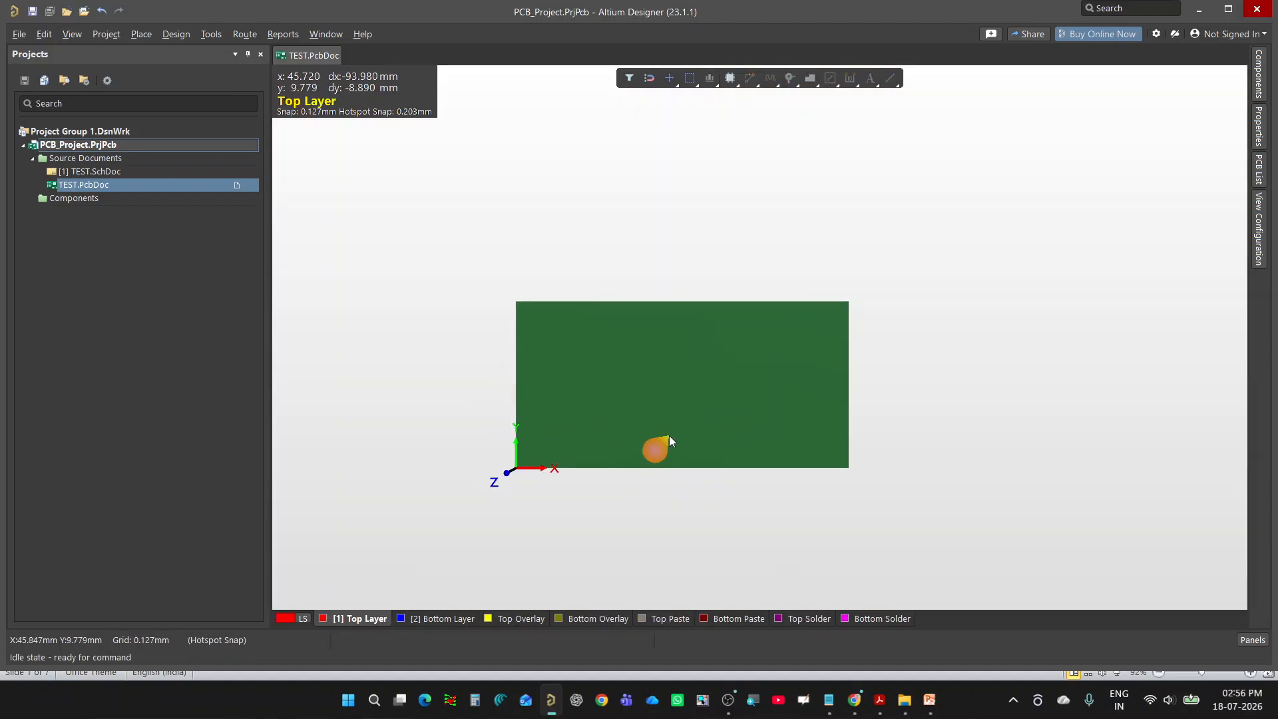
ctrl+scroll(691, 469, down, 1)
ctrl+scroll(691, 471, up, 6)
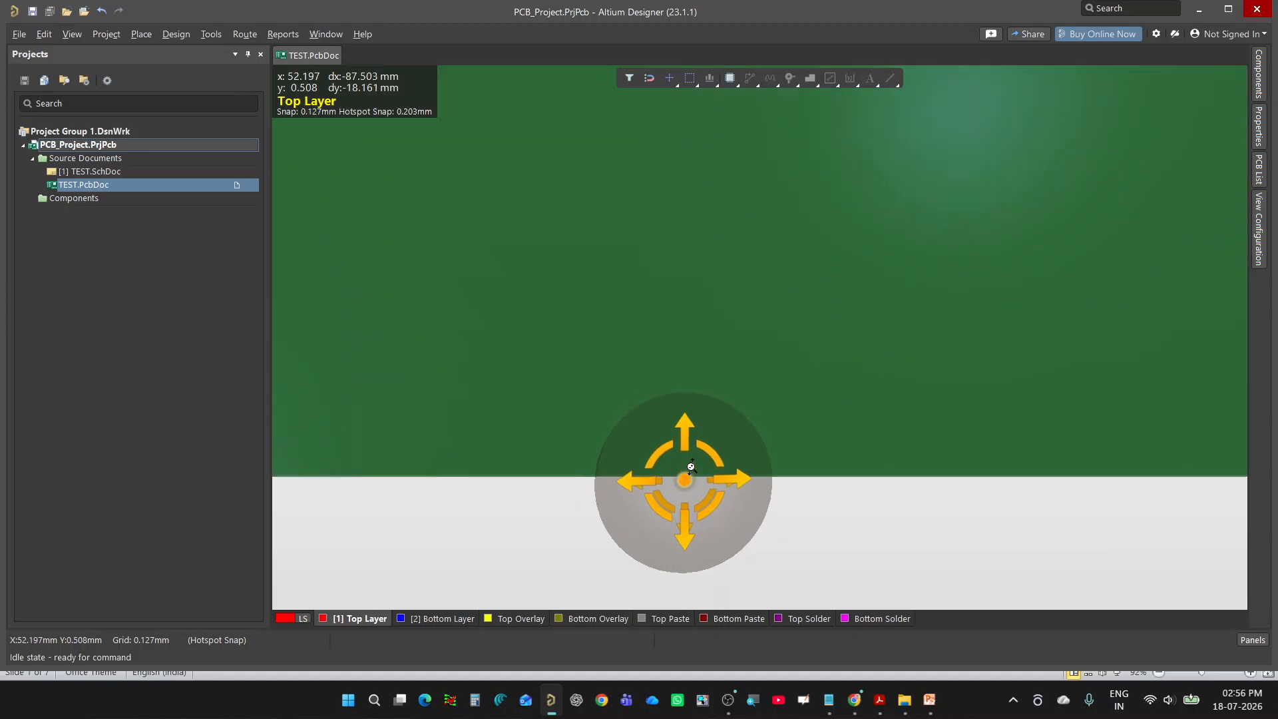
ctrl+scroll(690, 470, down, 6)
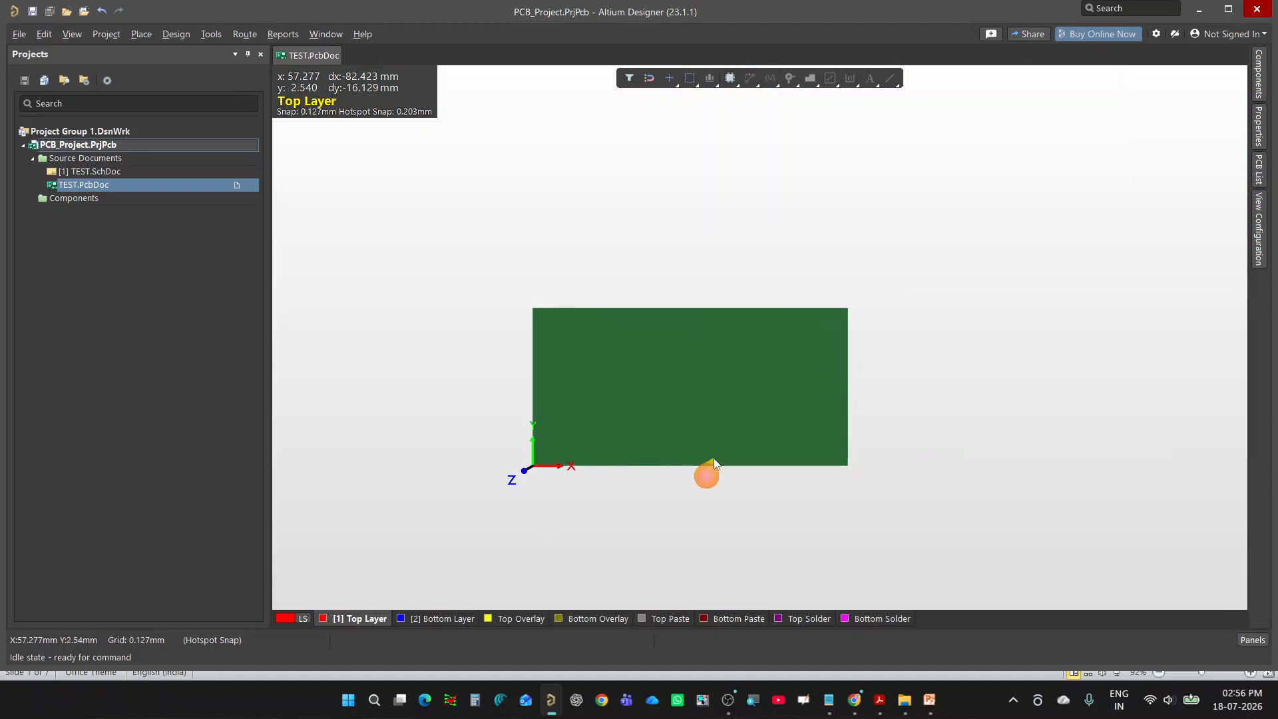
Flip the board over in the 3D view and back to view both sides.
key(v)
key(b)
key(v)
key(b)
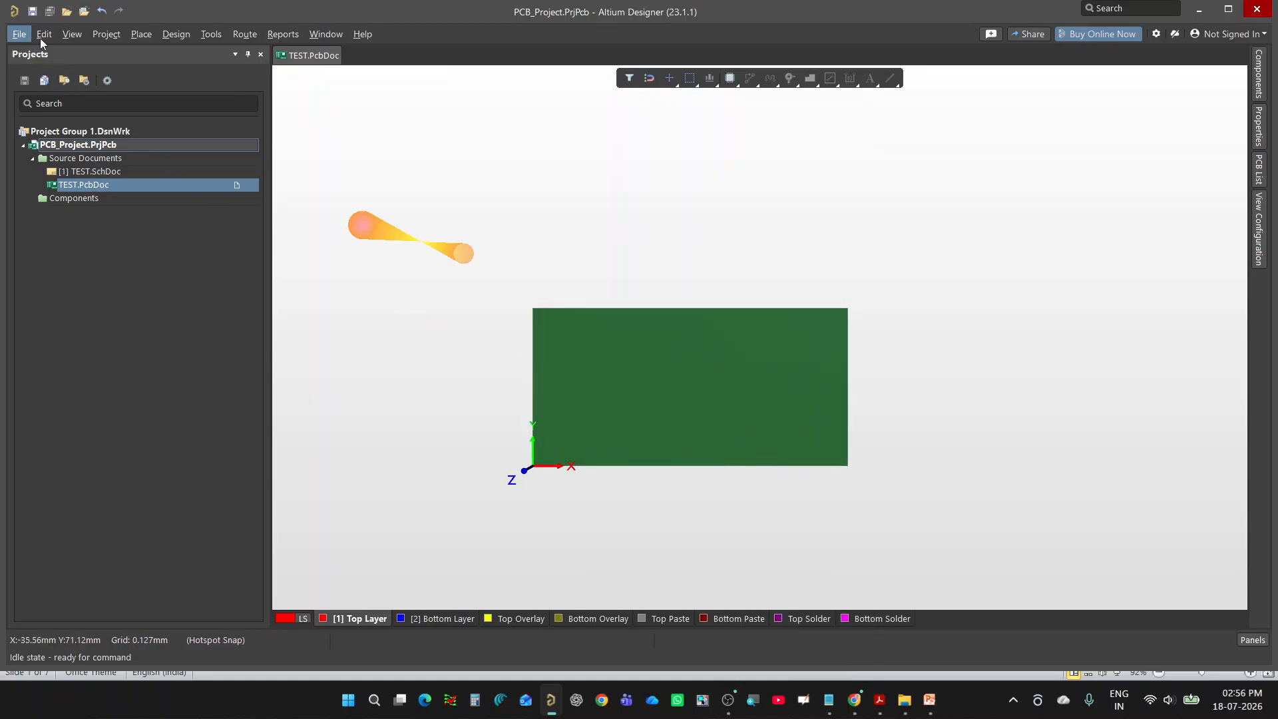
Switch the PCB back to 2D Layout Mode and bring the whole board outline into view.
click(74, 36)
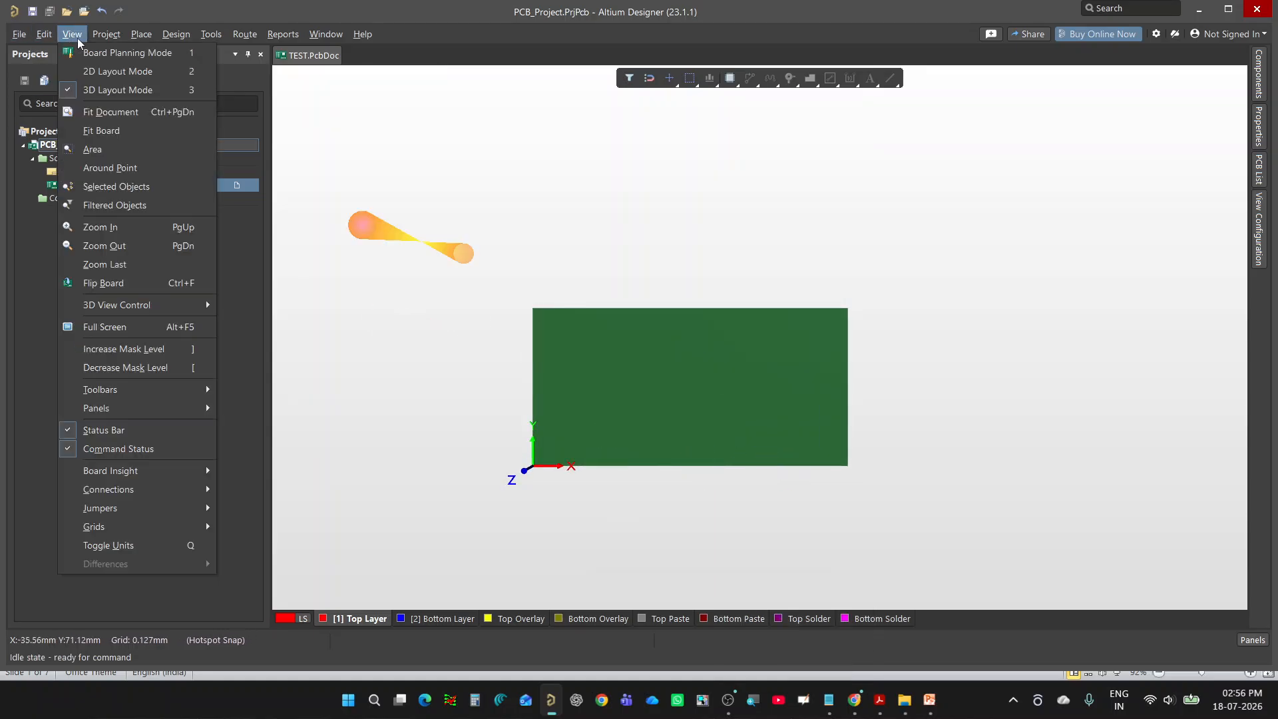
click(102, 71)
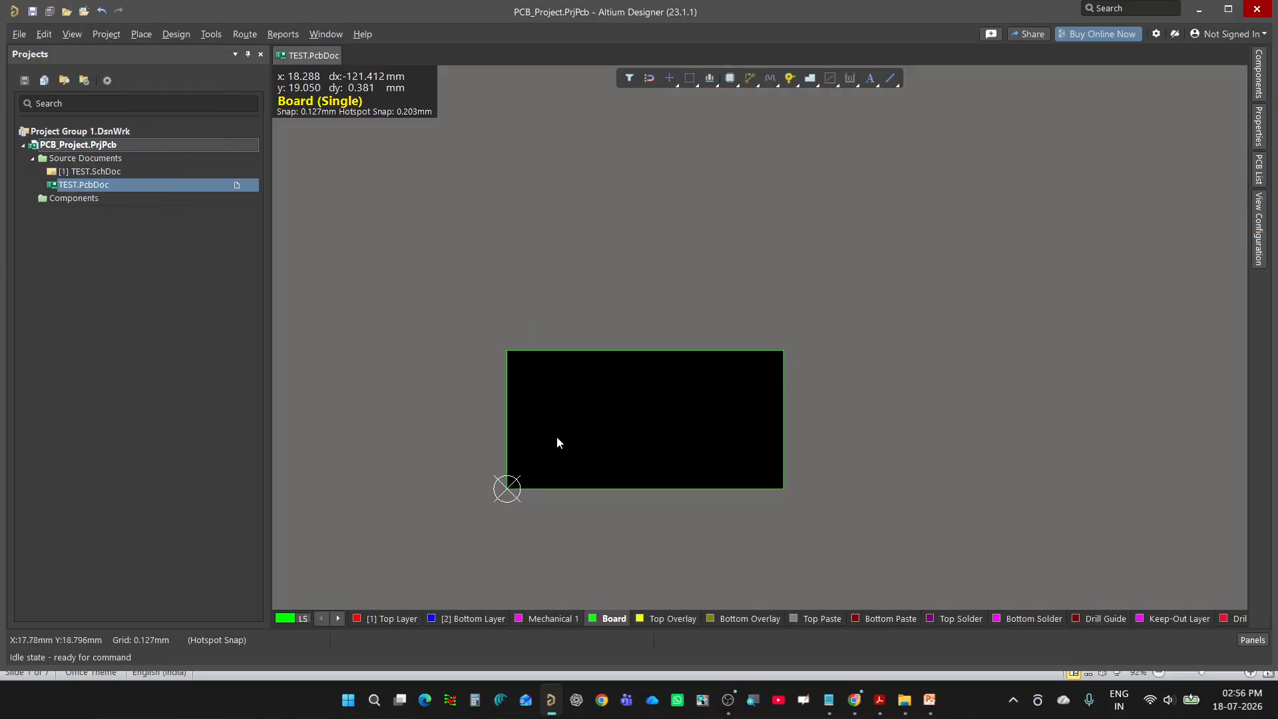
ctrl+scroll(559, 440, up, 1)
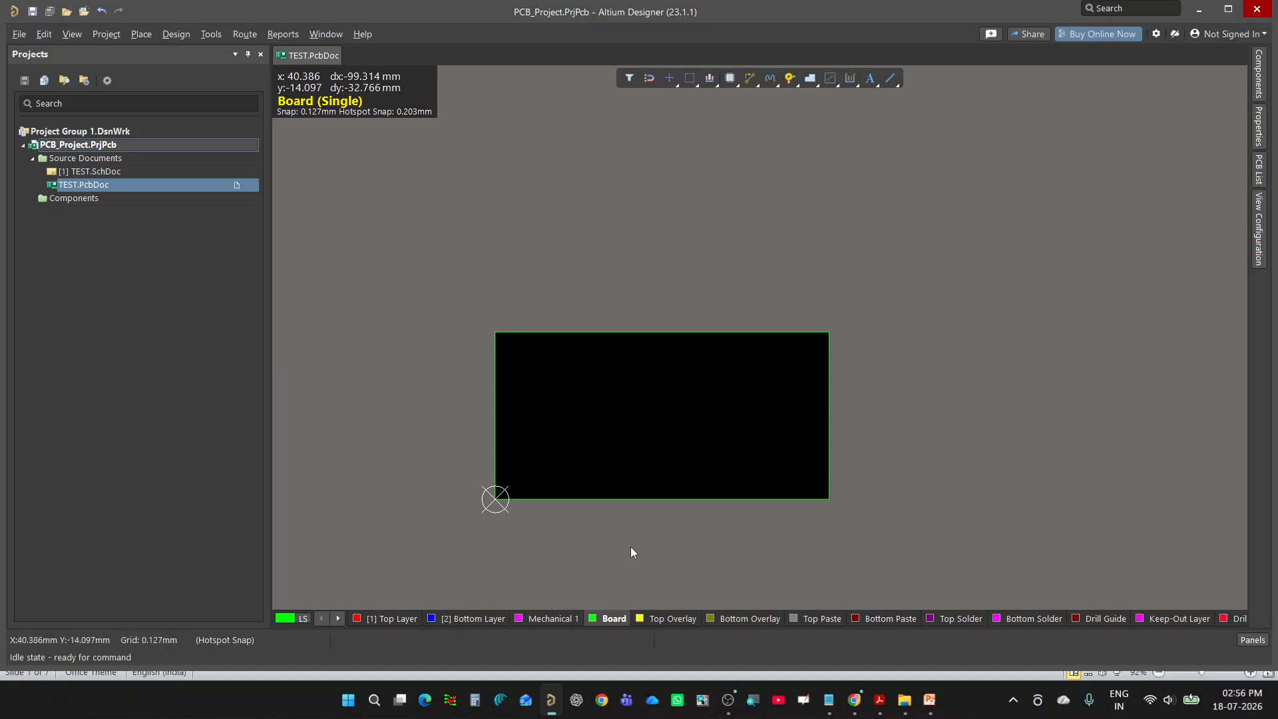
ctrl+scroll(630, 546, down, 1)
ctrl+scroll(719, 499, up, 1)
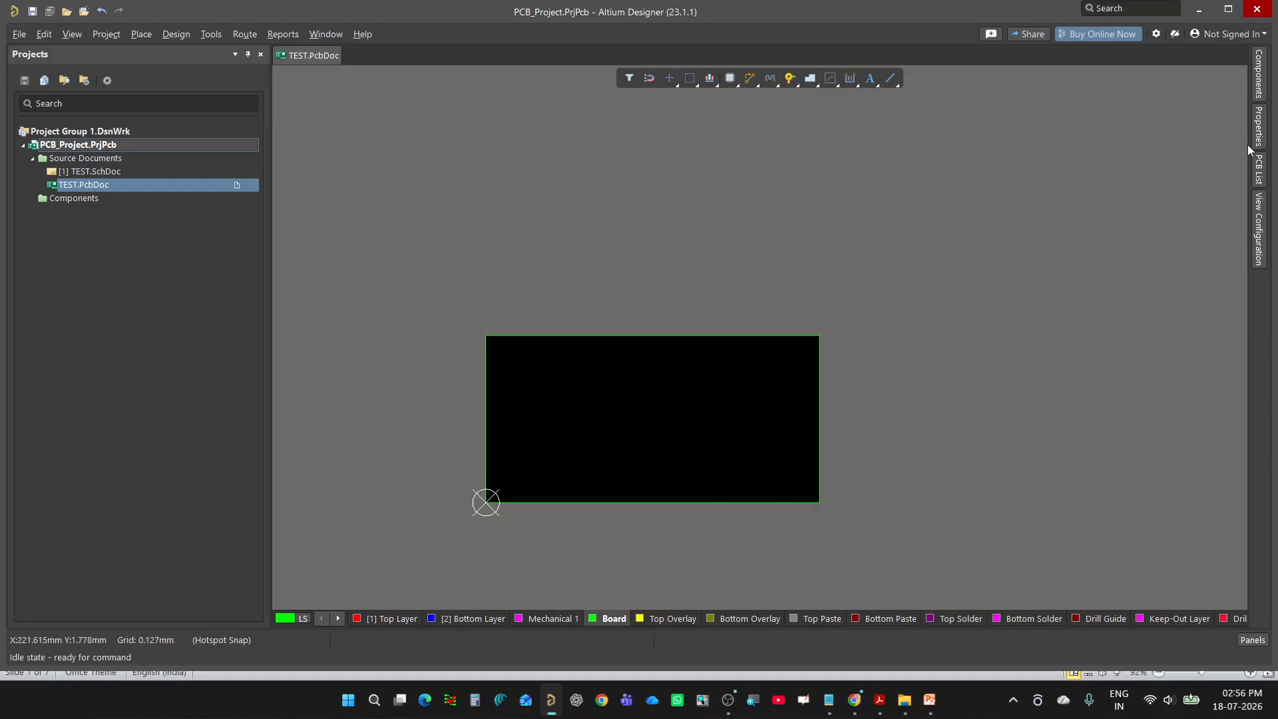
Add a mechanical layer with layer number 3 and layer type Dimensions.
click(1258, 247)
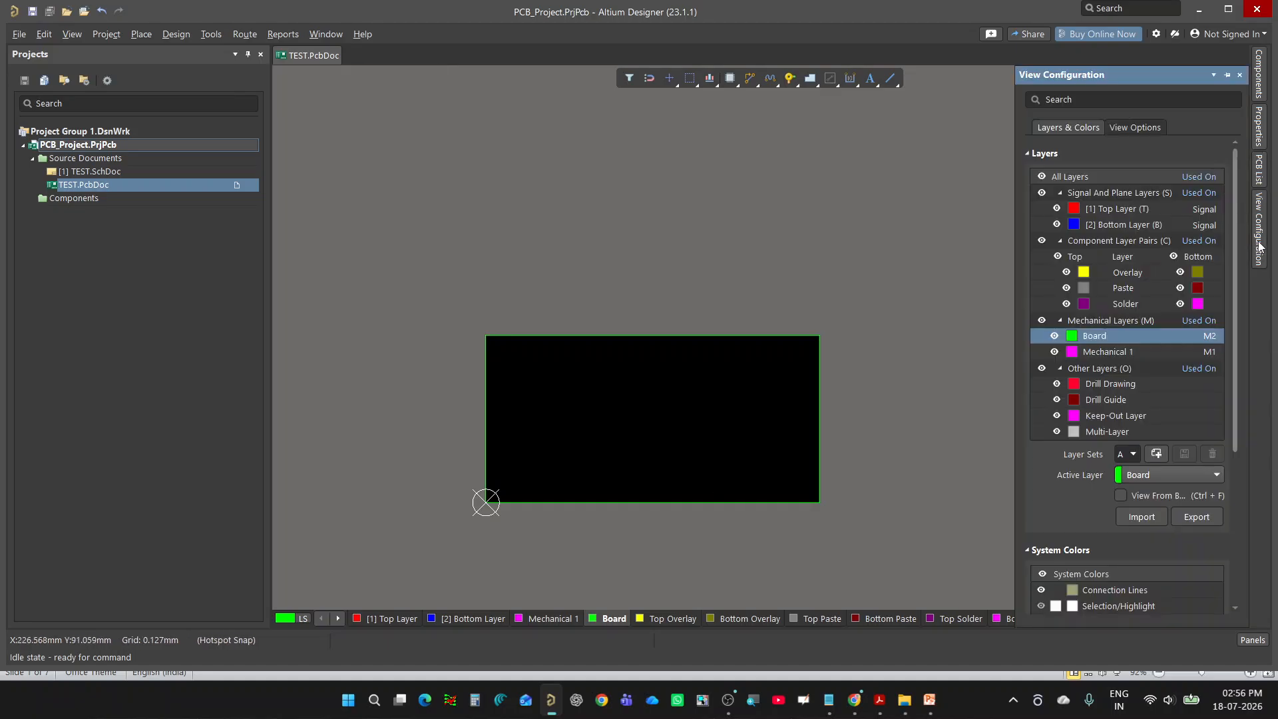
right_click(1113, 334)
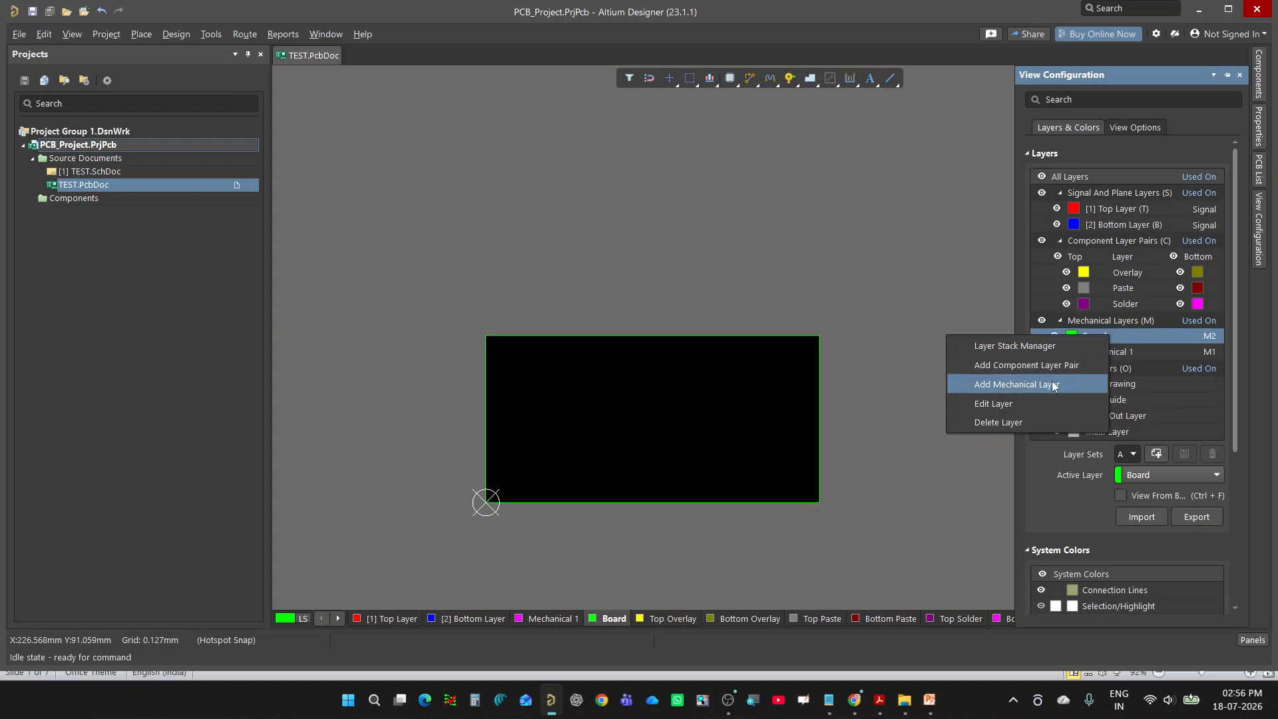
click(1017, 346)
click(668, 362)
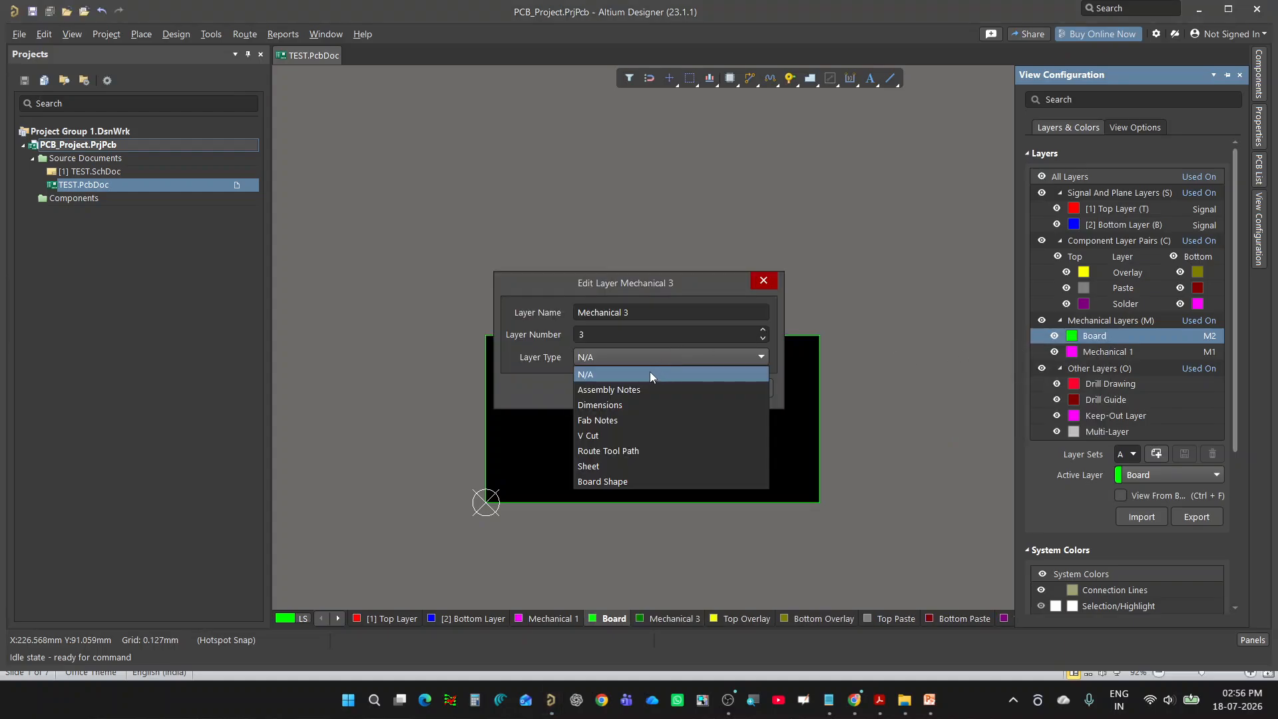
click(614, 407)
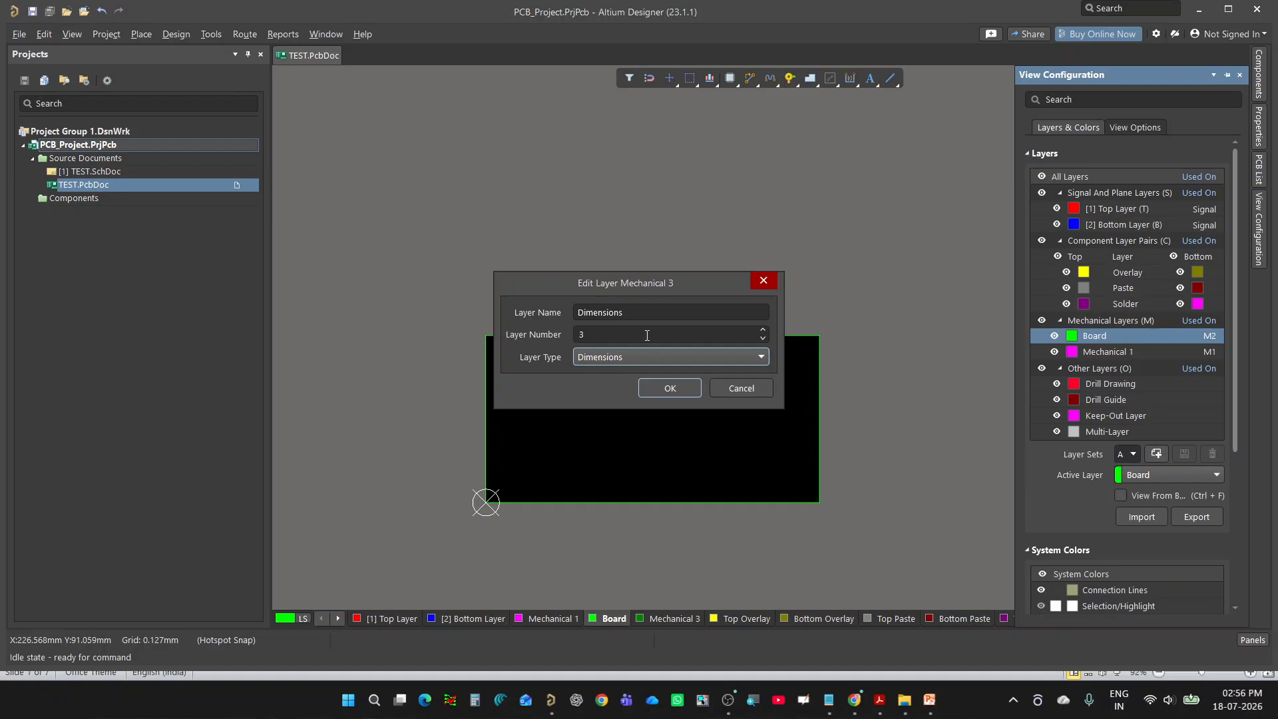
click(668, 389)
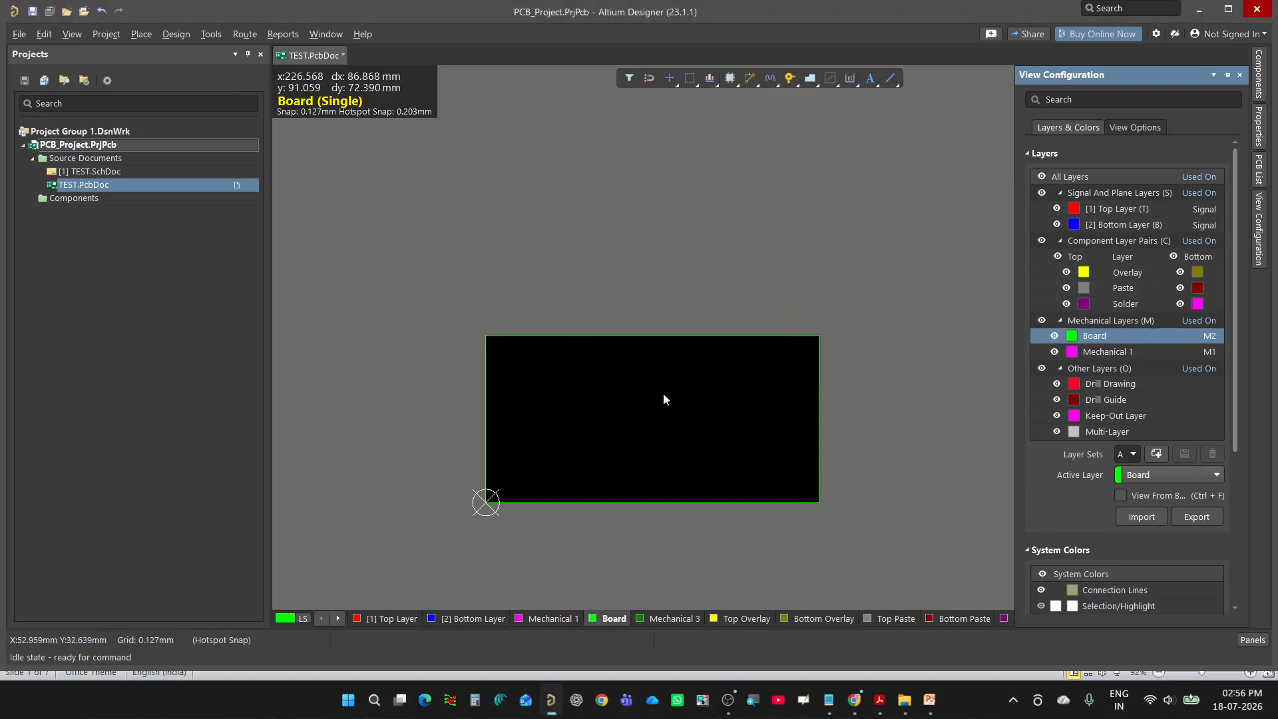
ctrl+scroll(616, 389, down, 1)
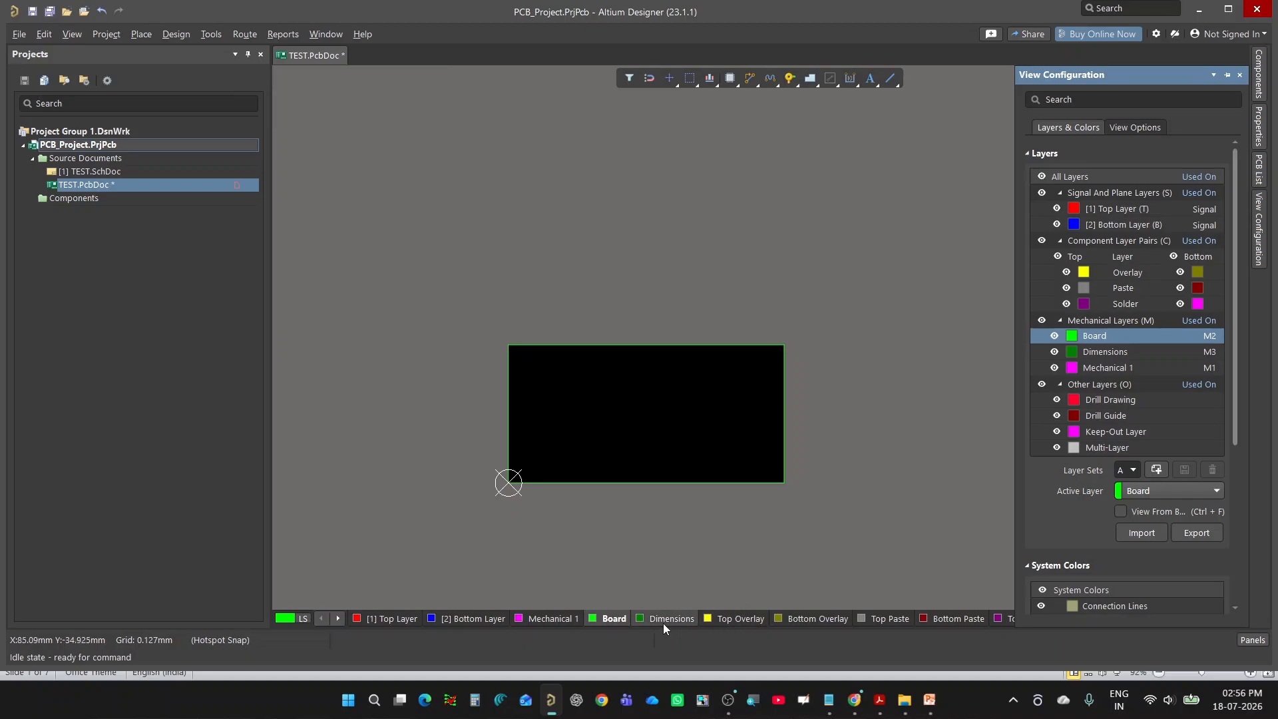
Set the color of the Dimensions layer to cyan.
click(1073, 353)
click(1074, 352)
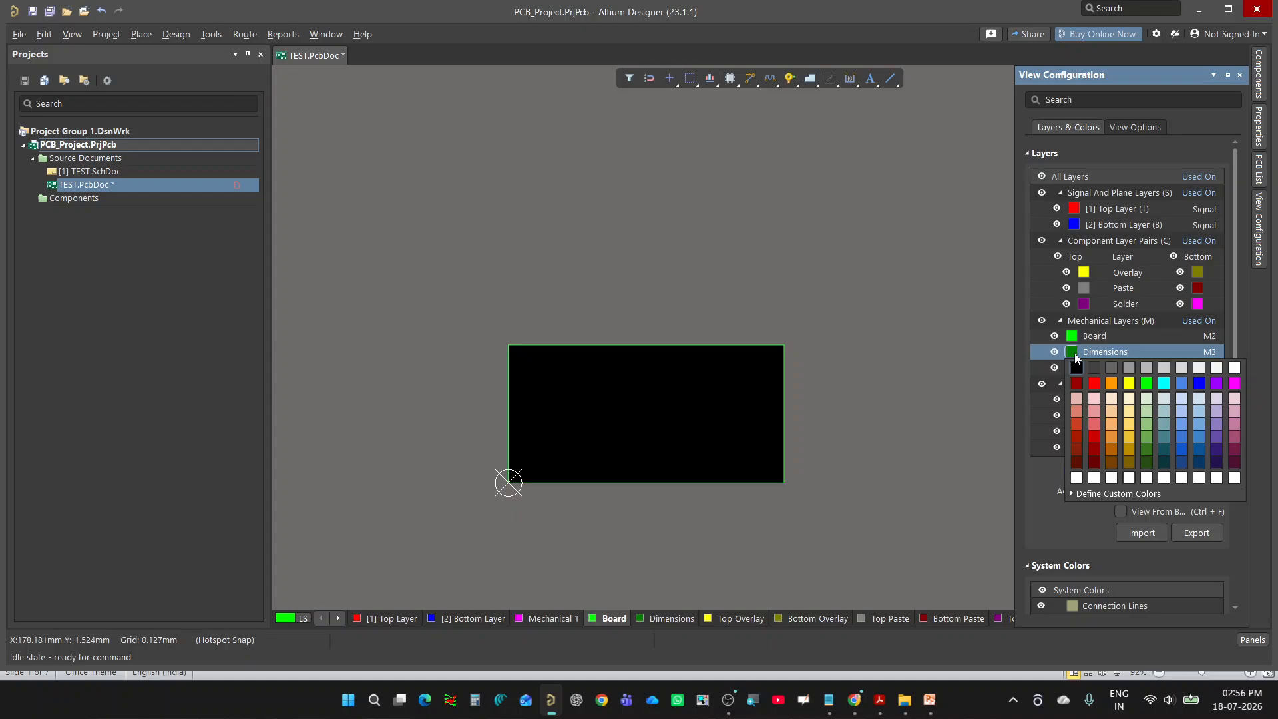
click(1164, 386)
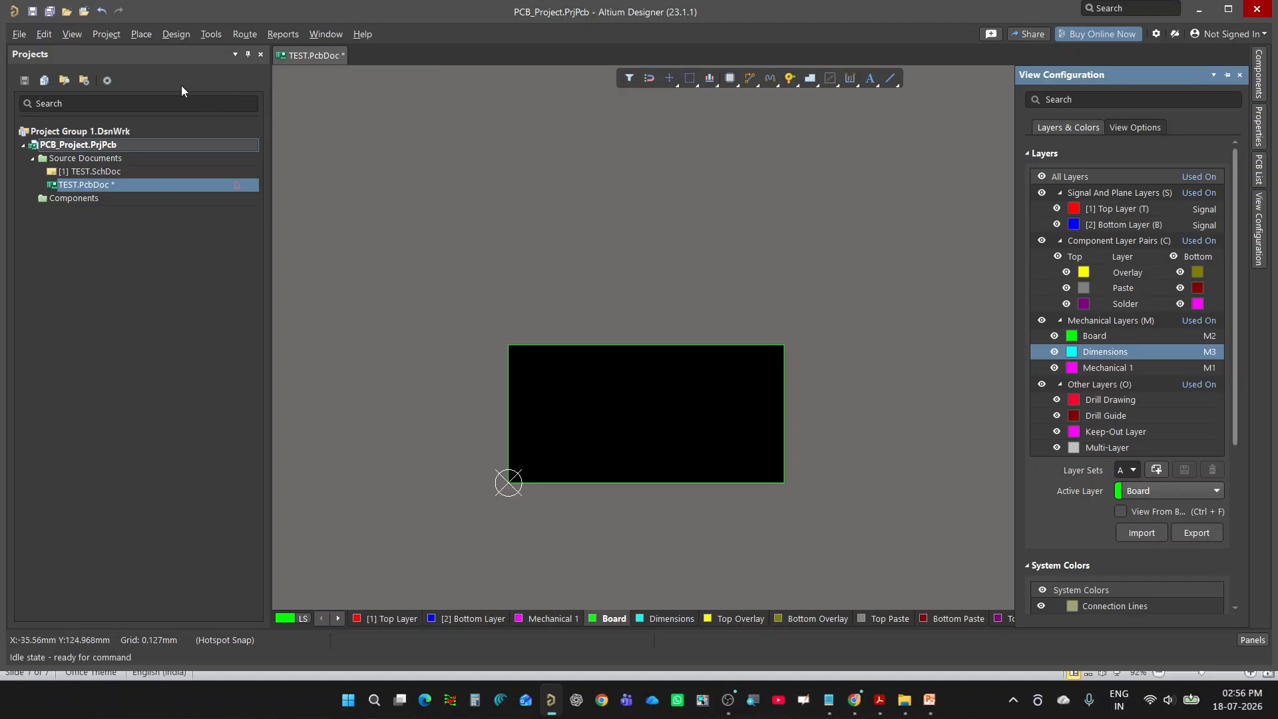
Place a linear dimension between the board's upper-left and upper-right corners, with its text above the upper edge, on the Board layer.
click(144, 36)
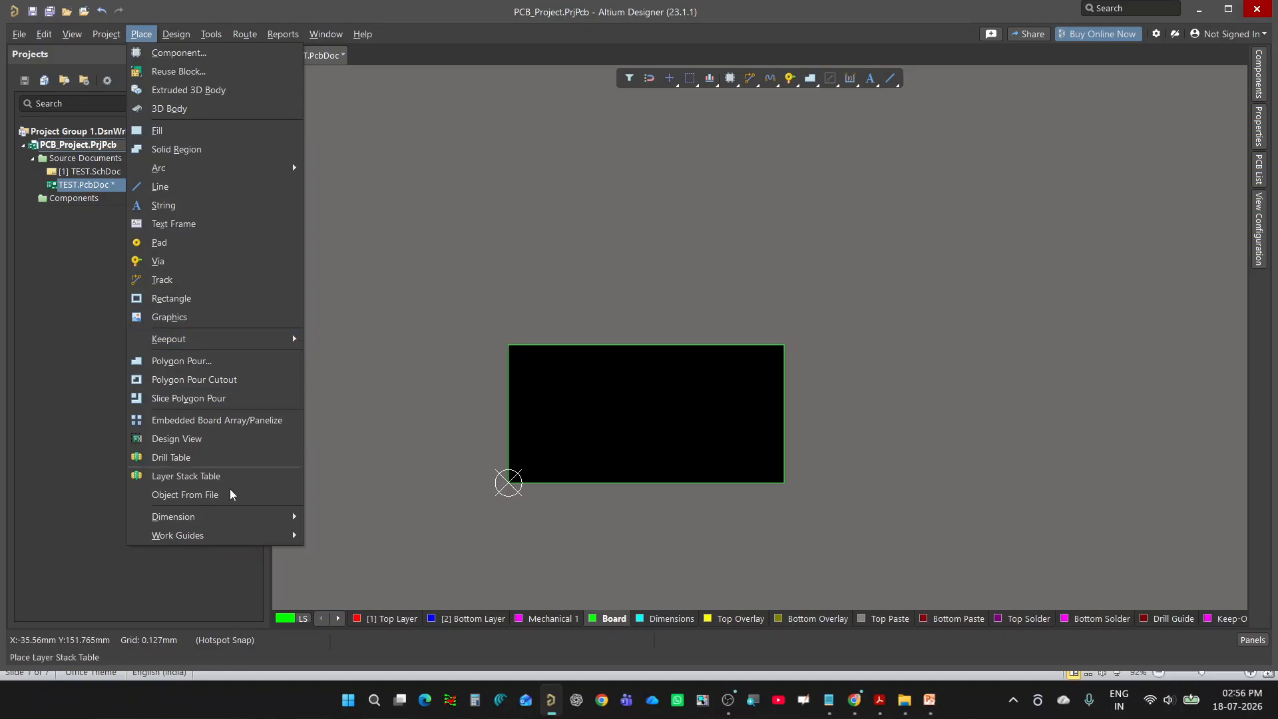
mouse_move(248, 518)
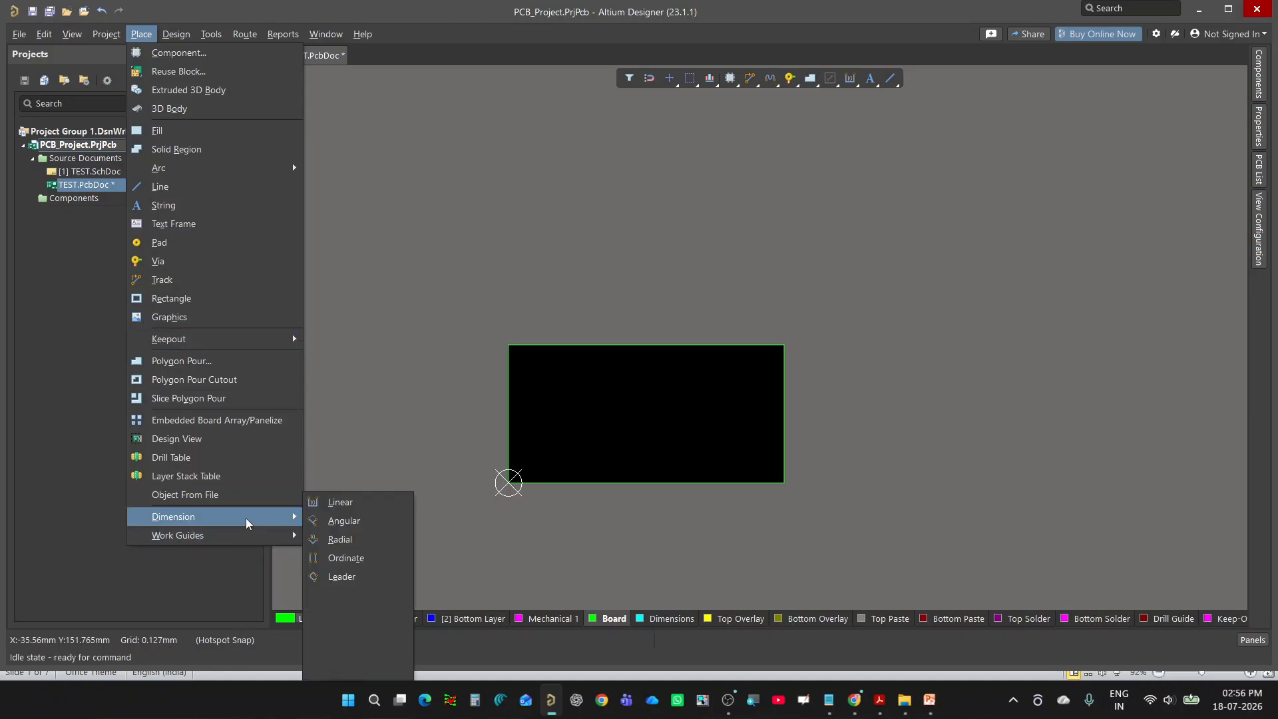
click(363, 507)
ctrl+scroll(513, 349, up, 10)
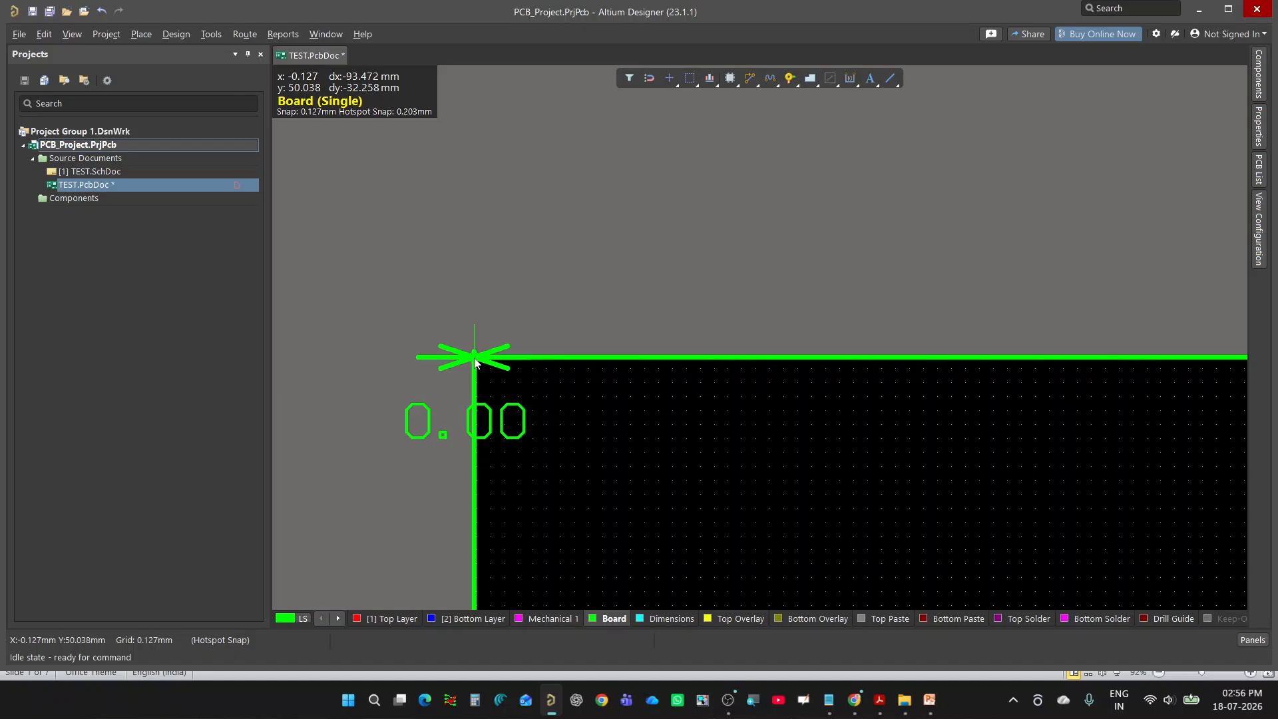
click(474, 361)
ctrl+scroll(566, 302, down, 4)
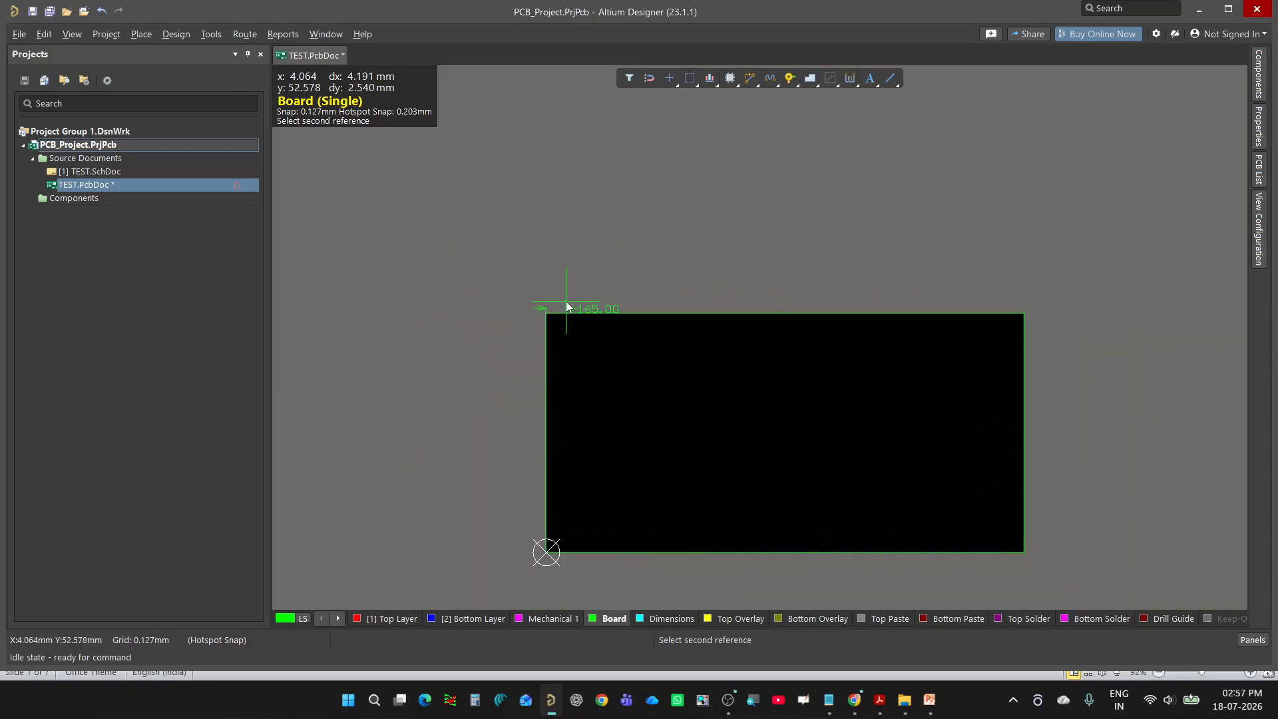
ctrl+scroll(566, 306, down, 1)
ctrl+scroll(882, 333, up, 5)
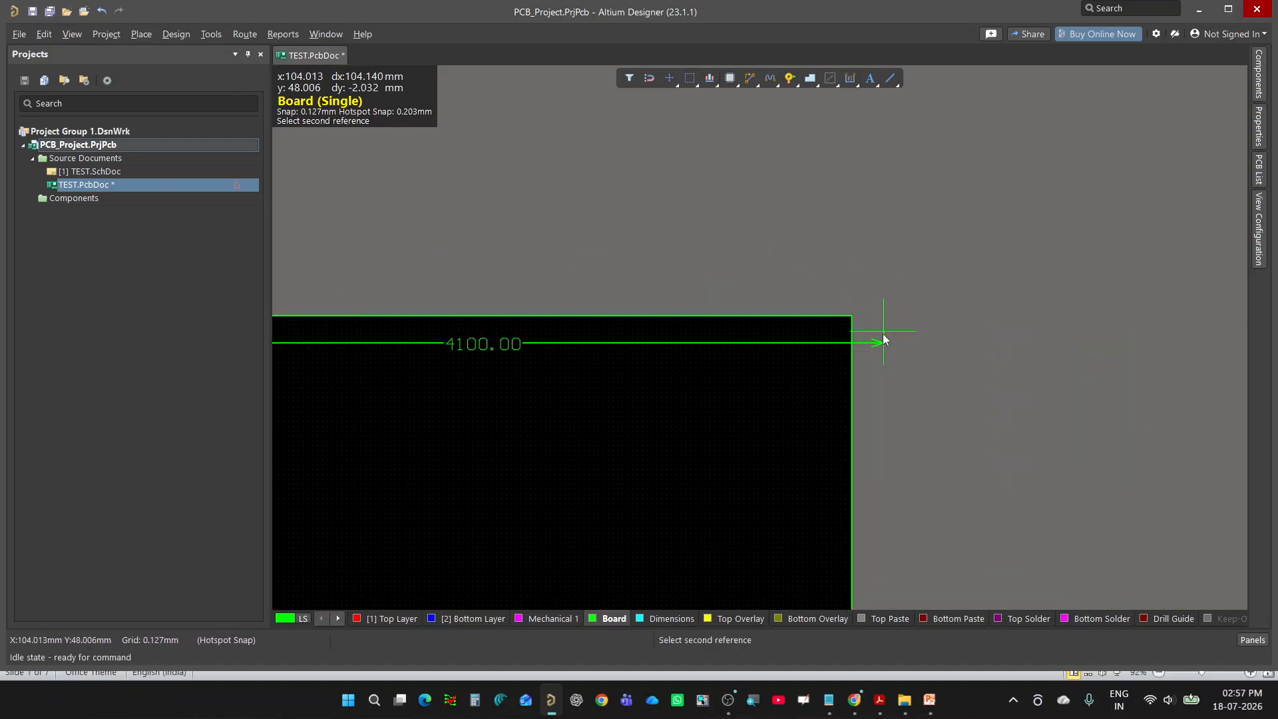
click(843, 313)
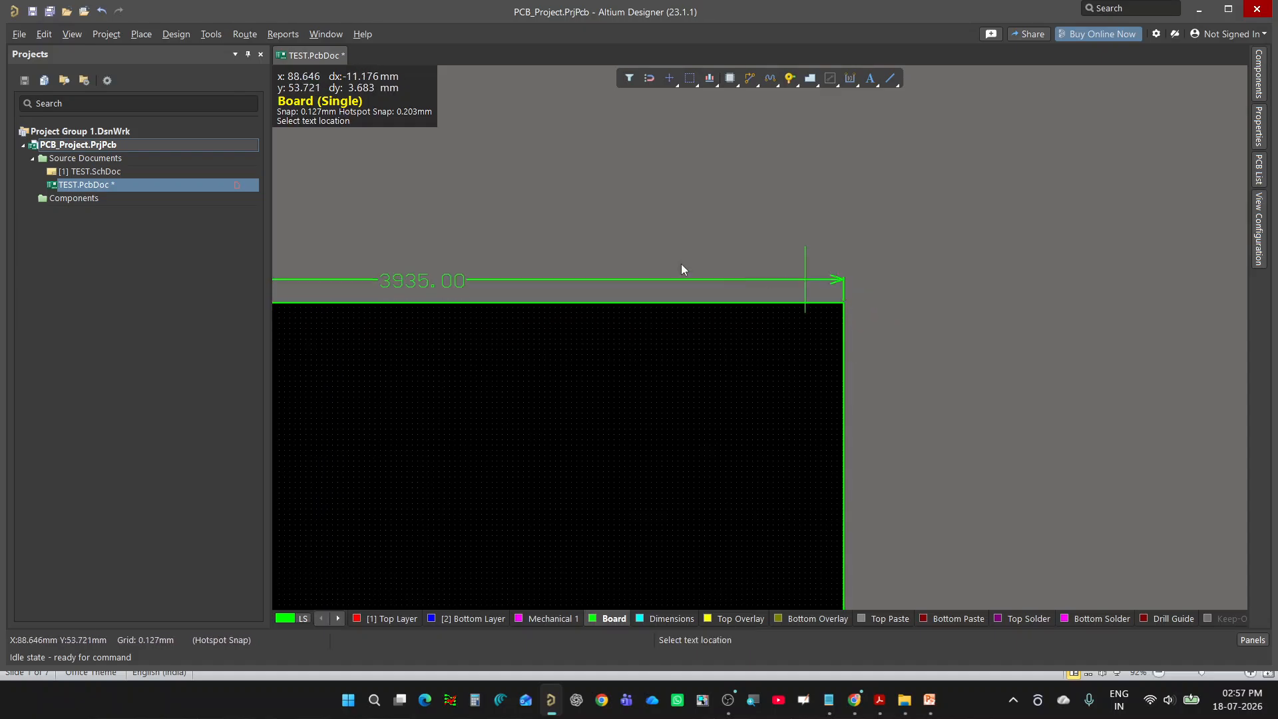
click(621, 256)
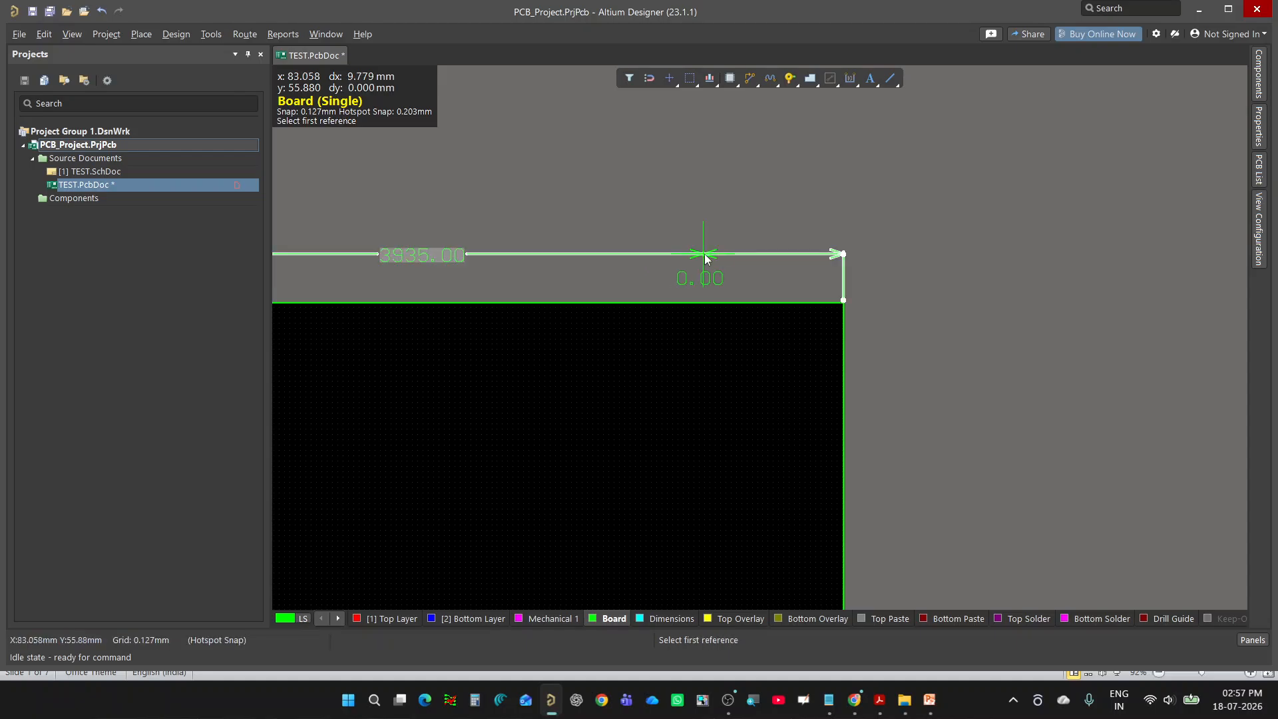
ctrl+scroll(709, 257, down, 1)
key(Escape)
Set the primary units of the board's horizontal linear dimension to Millimeters and deselect it.
ctrl+scroll(664, 280, down, 1)
ctrl+scroll(644, 276, up, 2)
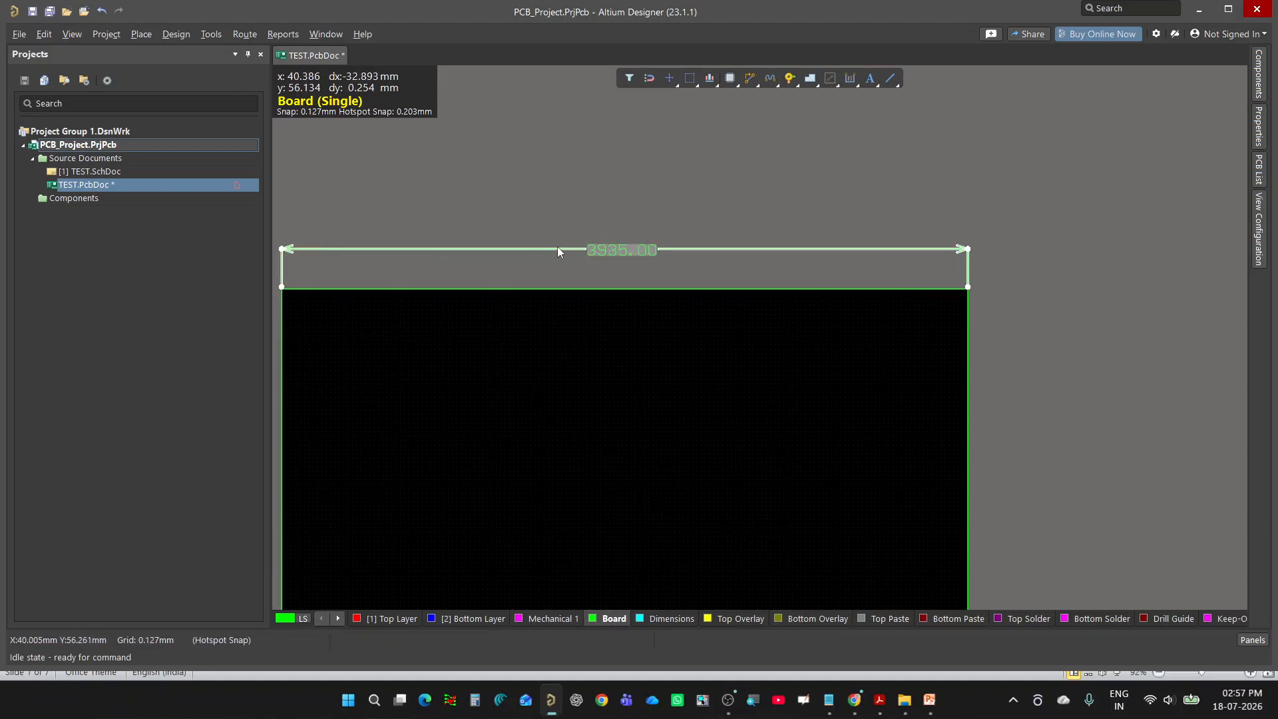
double_click(613, 253)
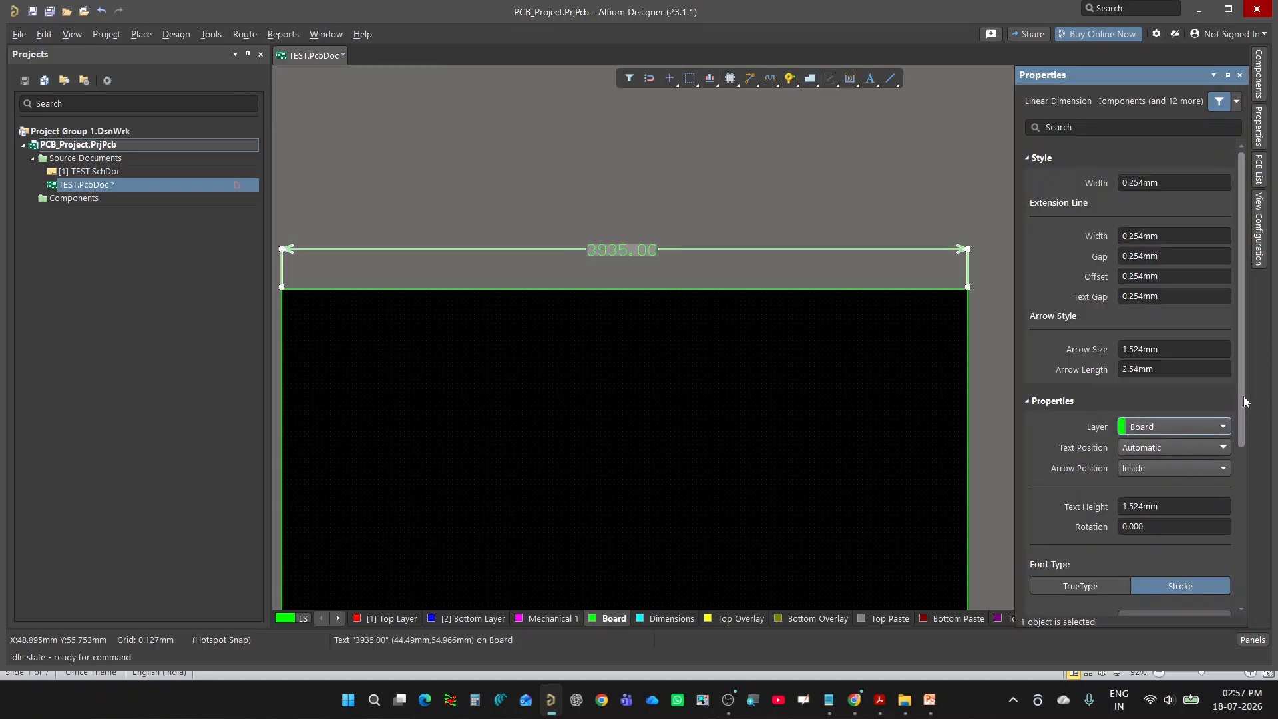
drag(1244, 396, 1243, 557)
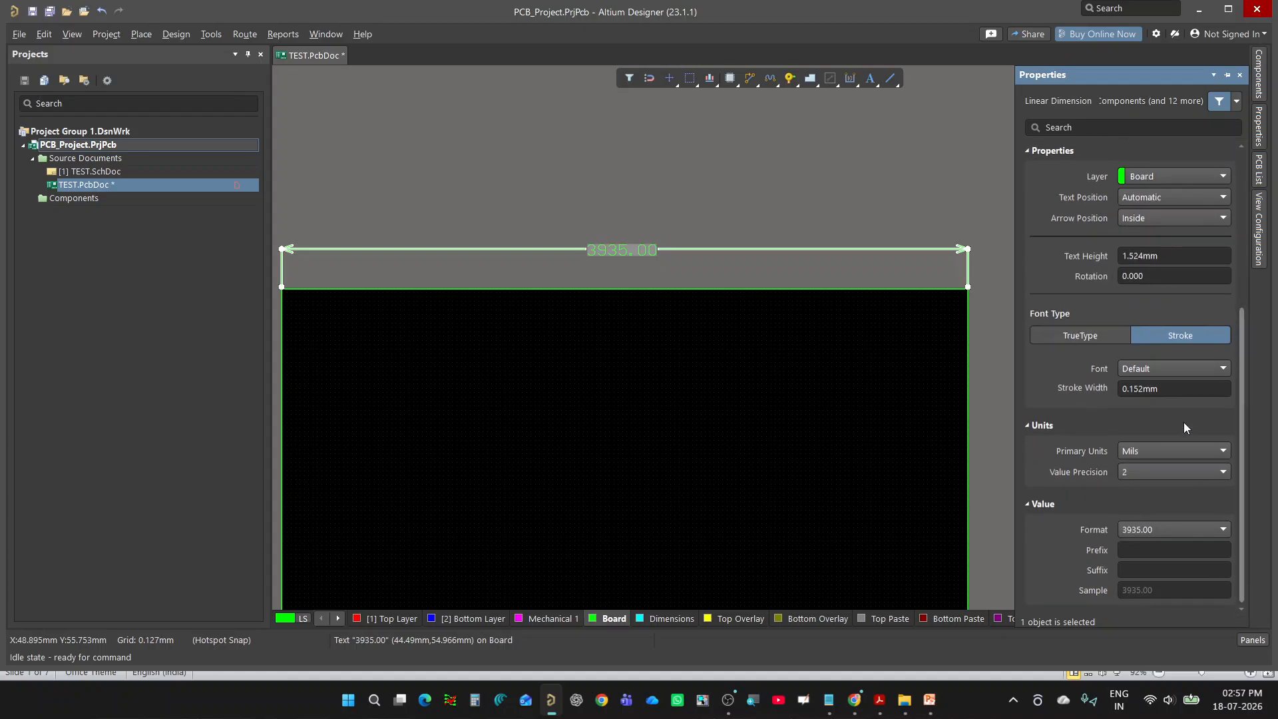
click(1171, 454)
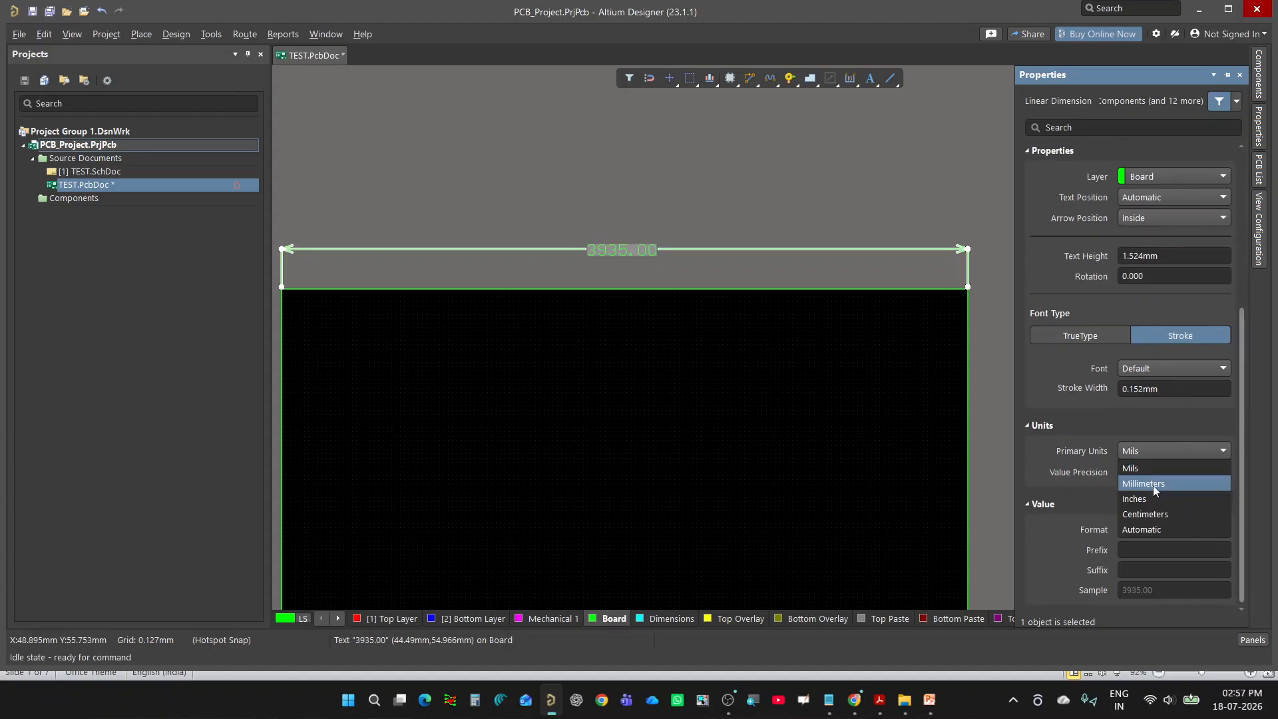
click(1150, 487)
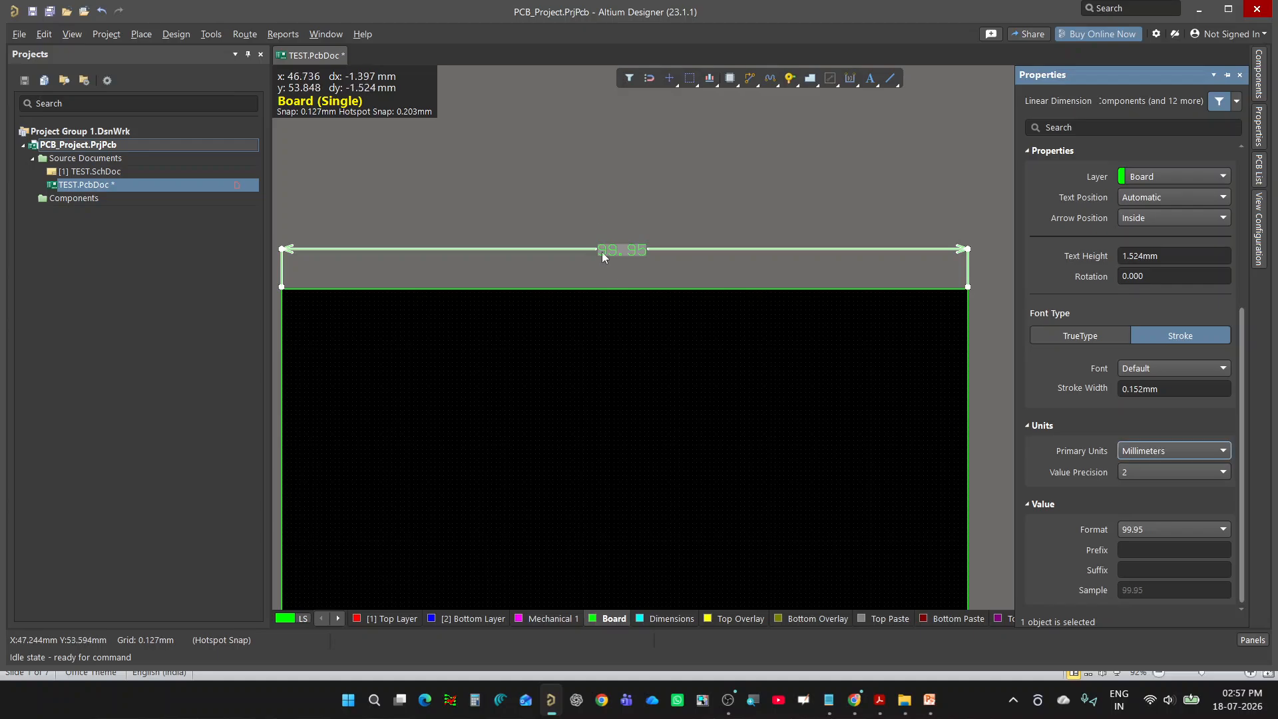
click(601, 222)
ctrl+scroll(601, 221, down, 1)
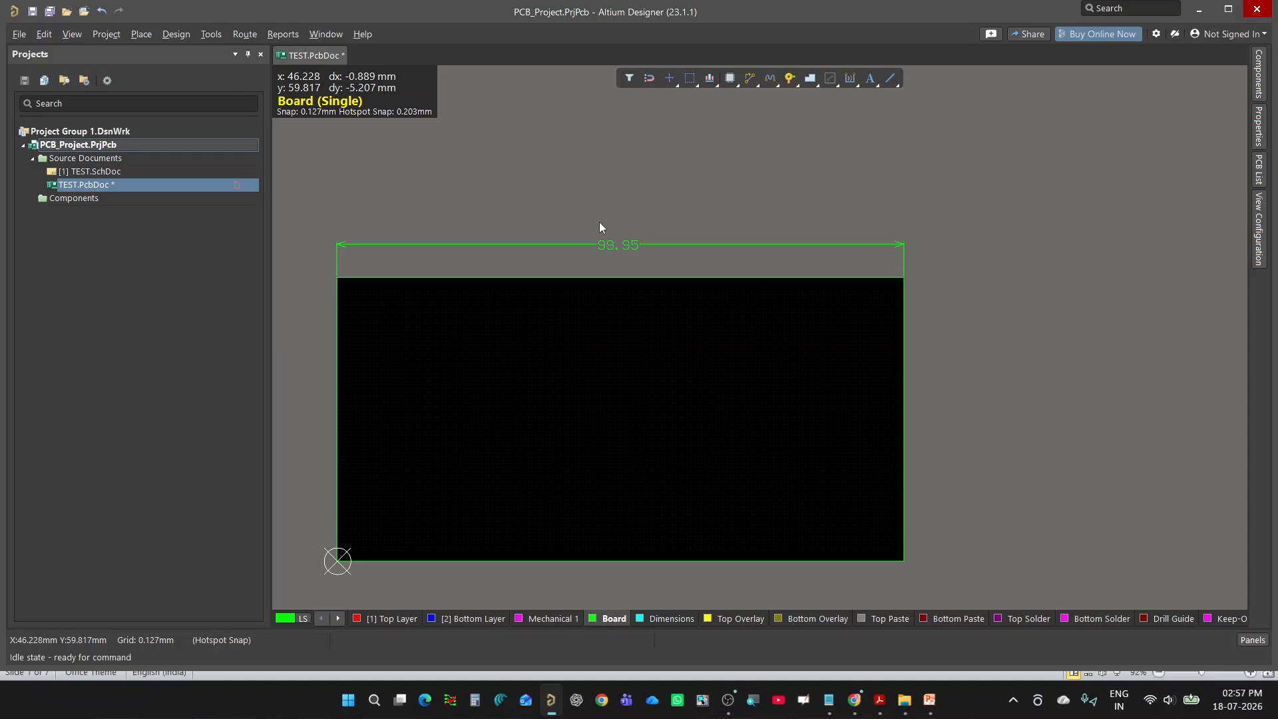
ctrl+scroll(757, 313, down, 1)
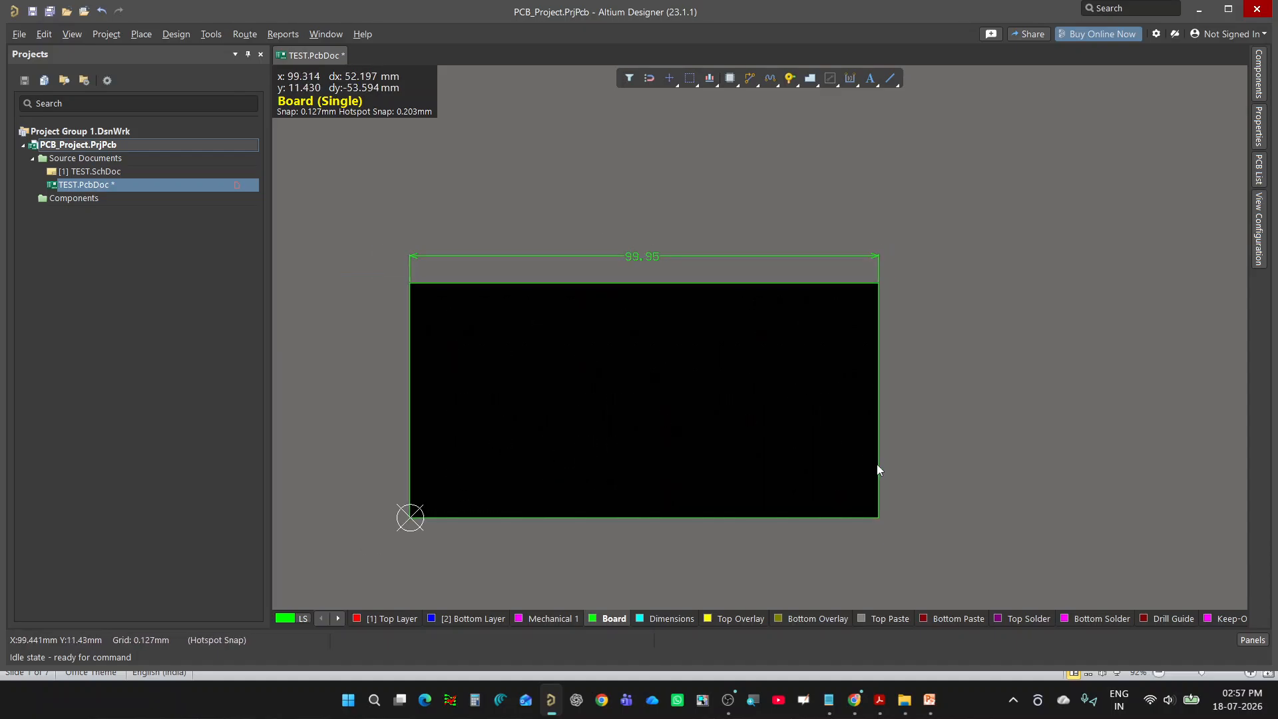
click(141, 34)
mouse_move(286, 517)
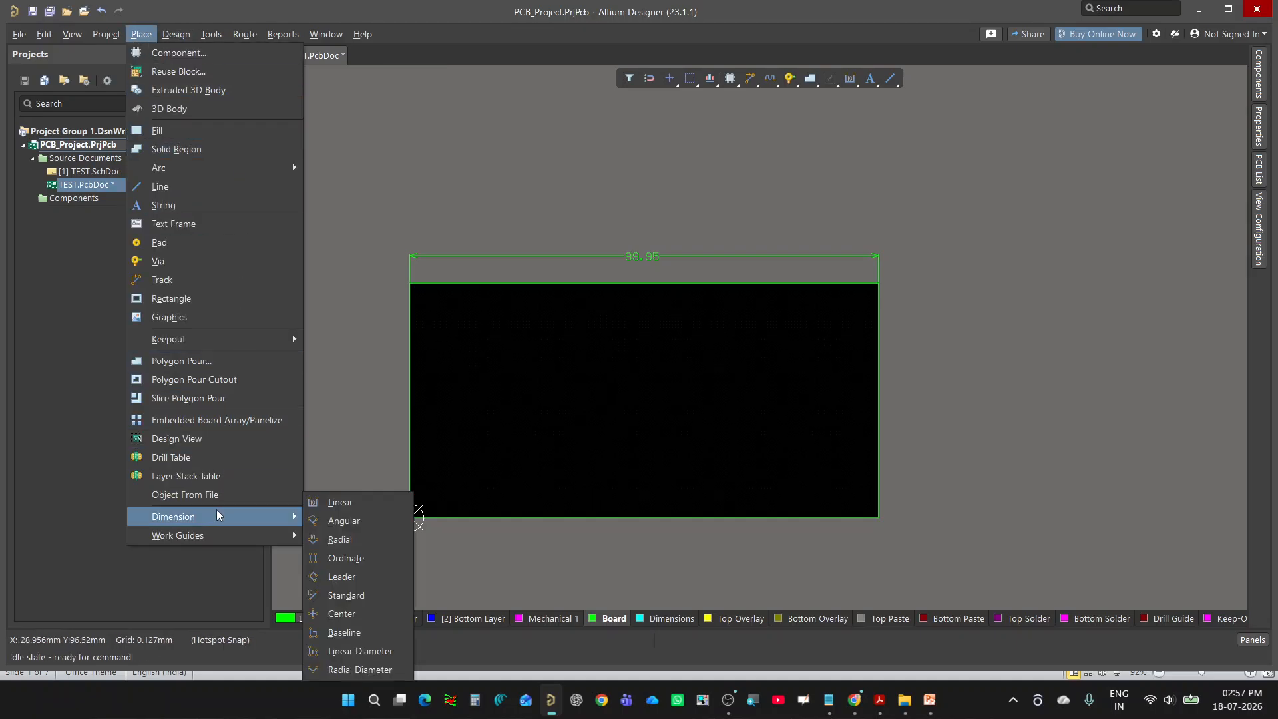
click(348, 520)
ctrl+scroll(876, 296, up, 5)
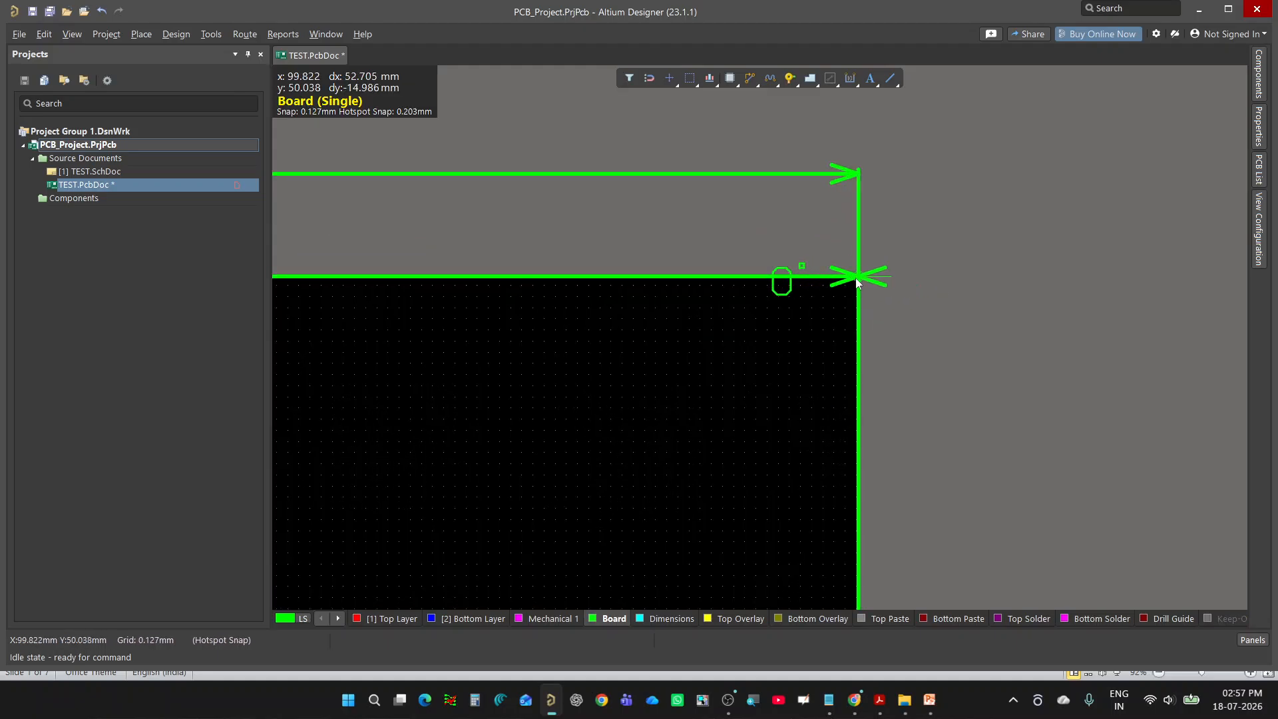
ctrl+scroll(915, 277, down, 2)
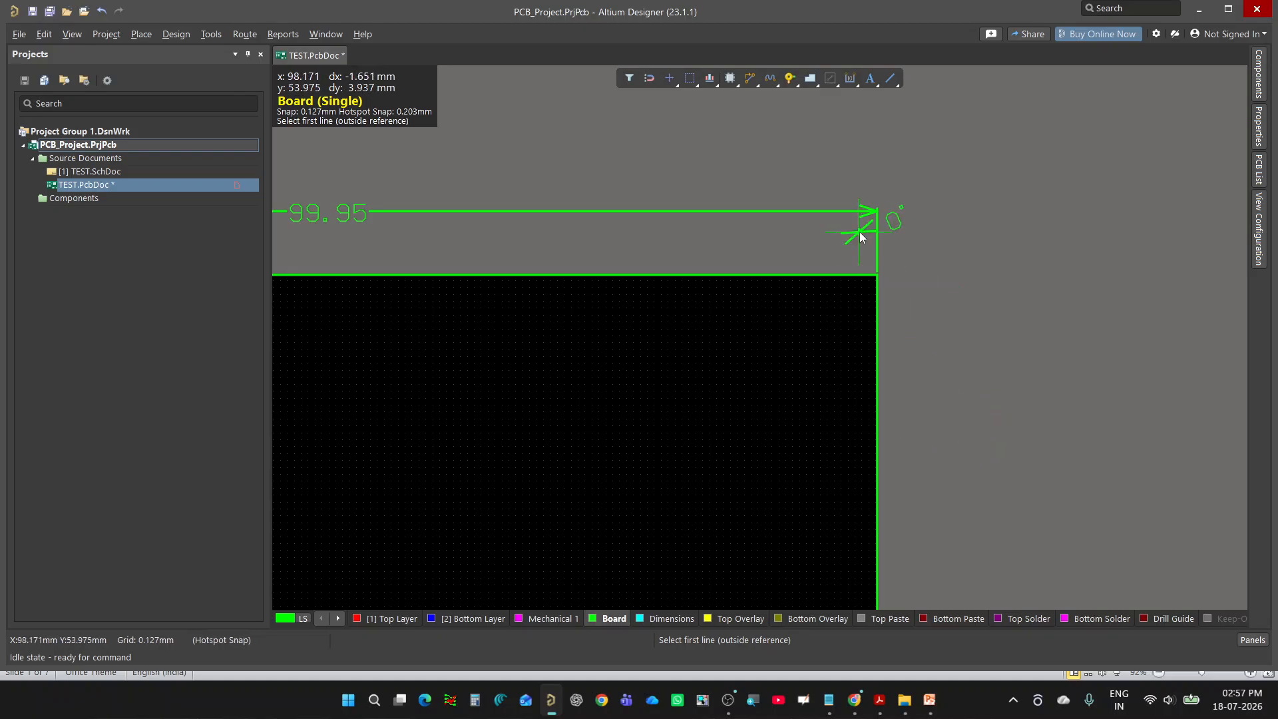
ctrl+scroll(945, 293, down, 3)
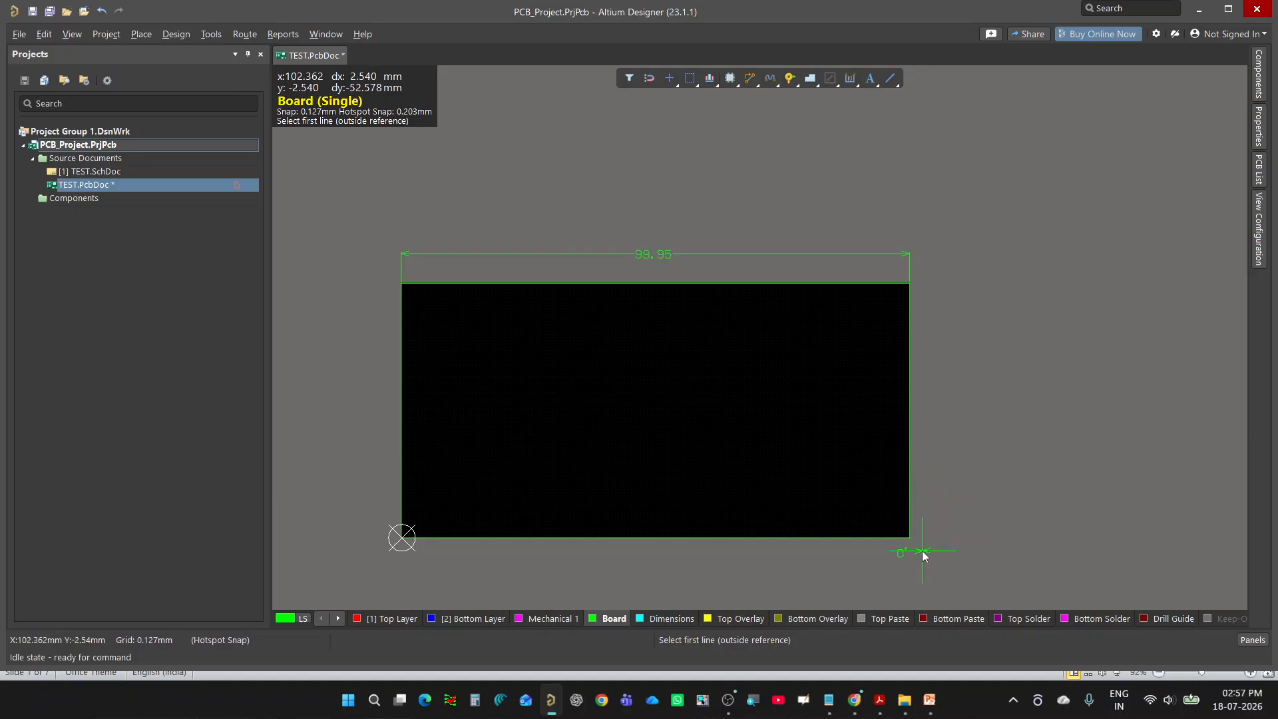
ctrl+scroll(913, 537, up, 3)
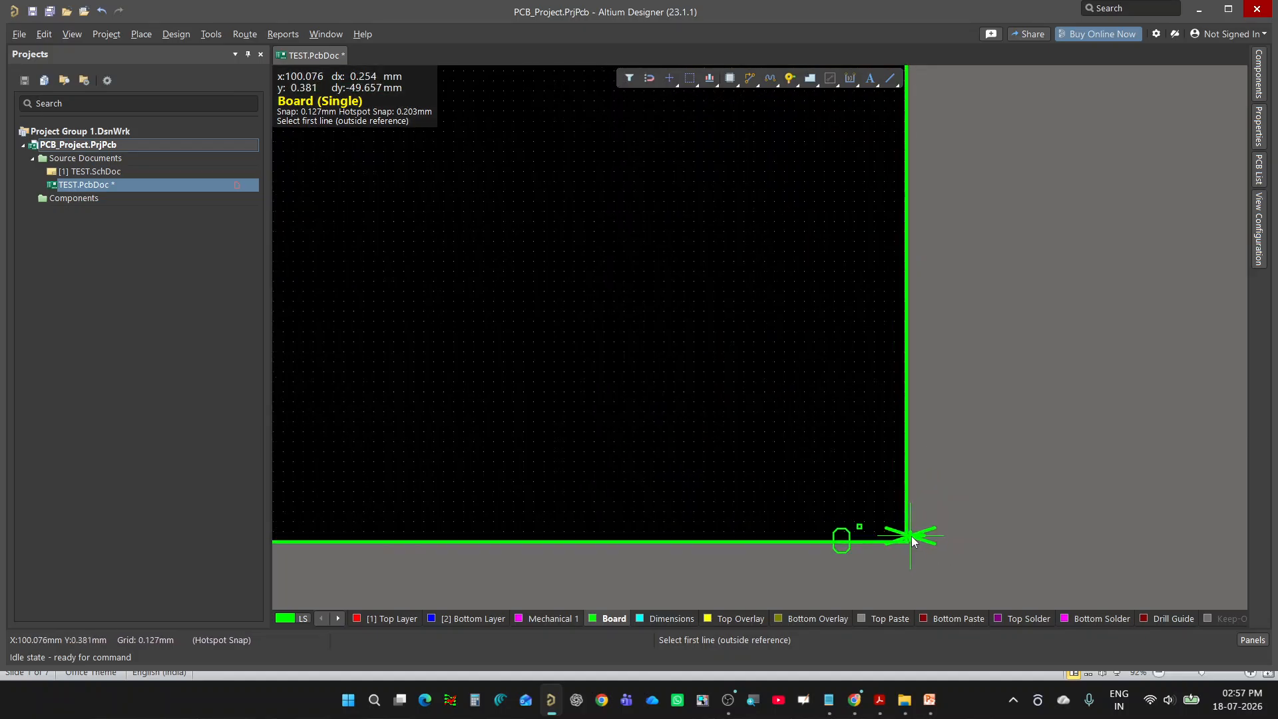
click(904, 546)
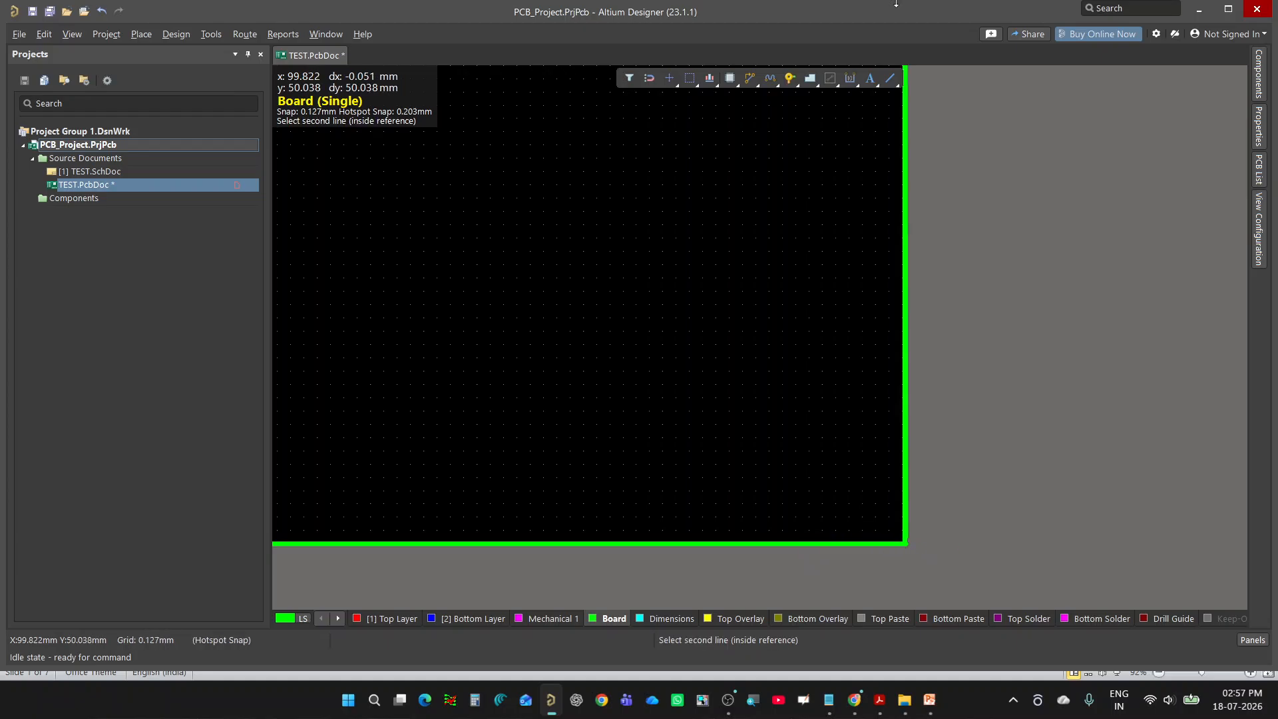
ctrl+scroll(959, 200, down, 3)
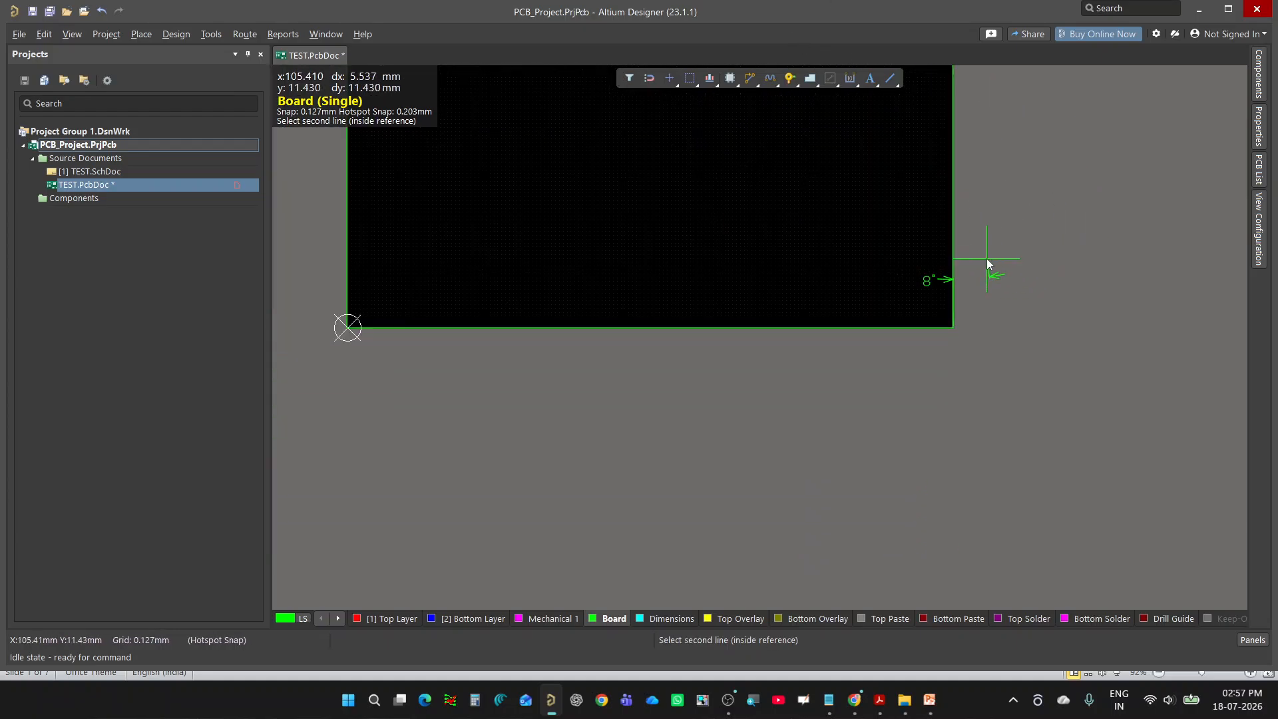
ctrl+scroll(987, 259, down, 4)
ctrl+scroll(1015, 174, up, 2)
key(Escape)
key(Escape)
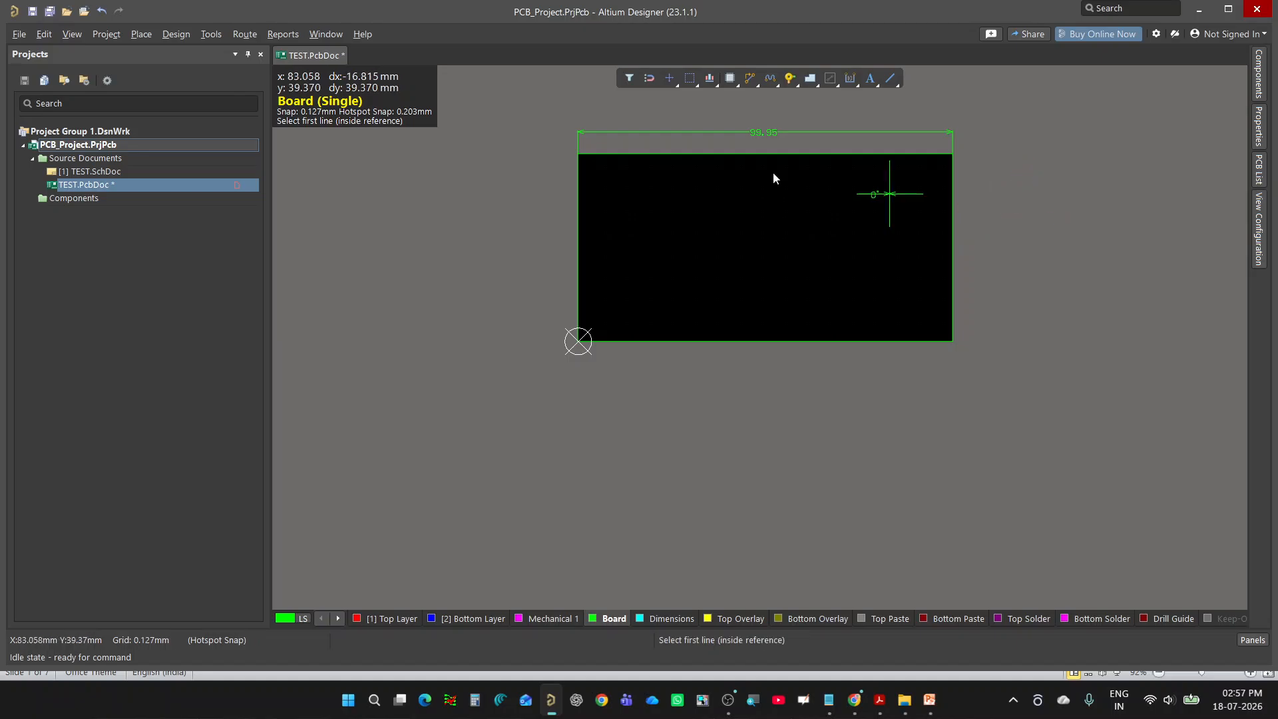
Try to place a linear dimension between the board's upper-right and lower-right corners without rotating it, with its text outside the right edge.
ctrl+scroll(926, 225, down, 1)
right_drag(920, 213, 747, 344)
ctrl+scroll(746, 345, up, 2)
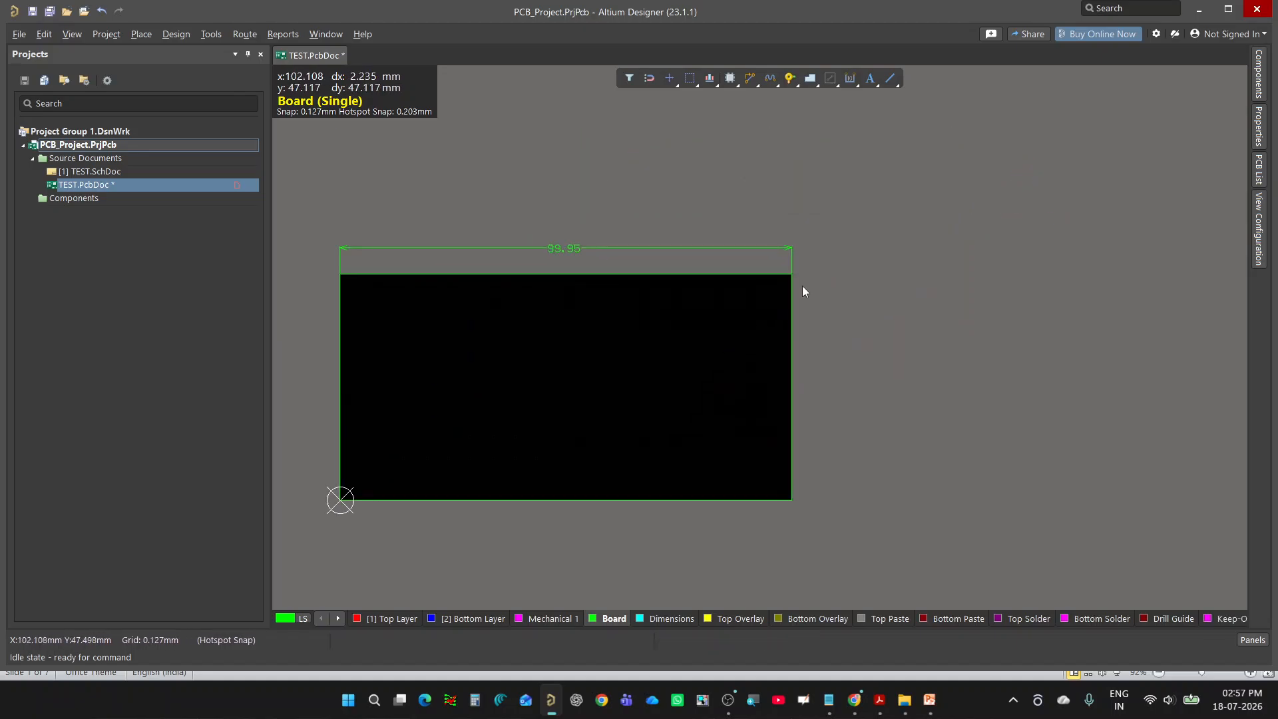
click(138, 37)
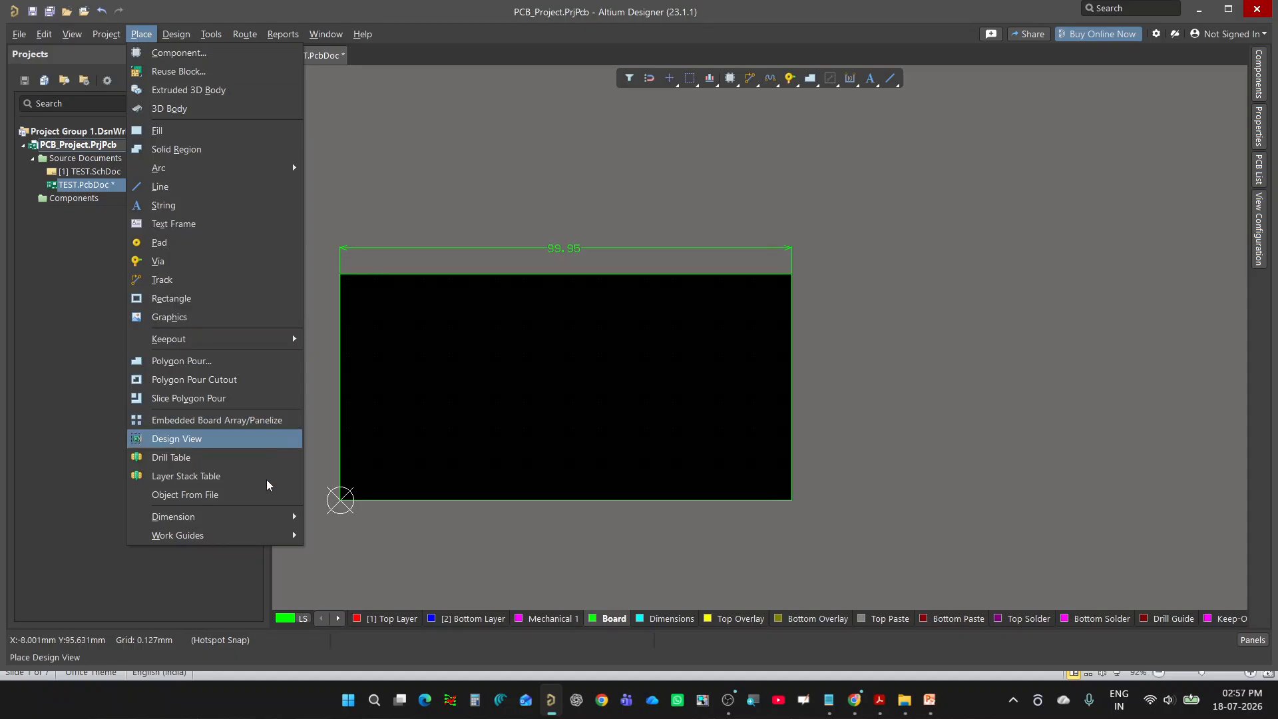
mouse_move(286, 517)
click(364, 511)
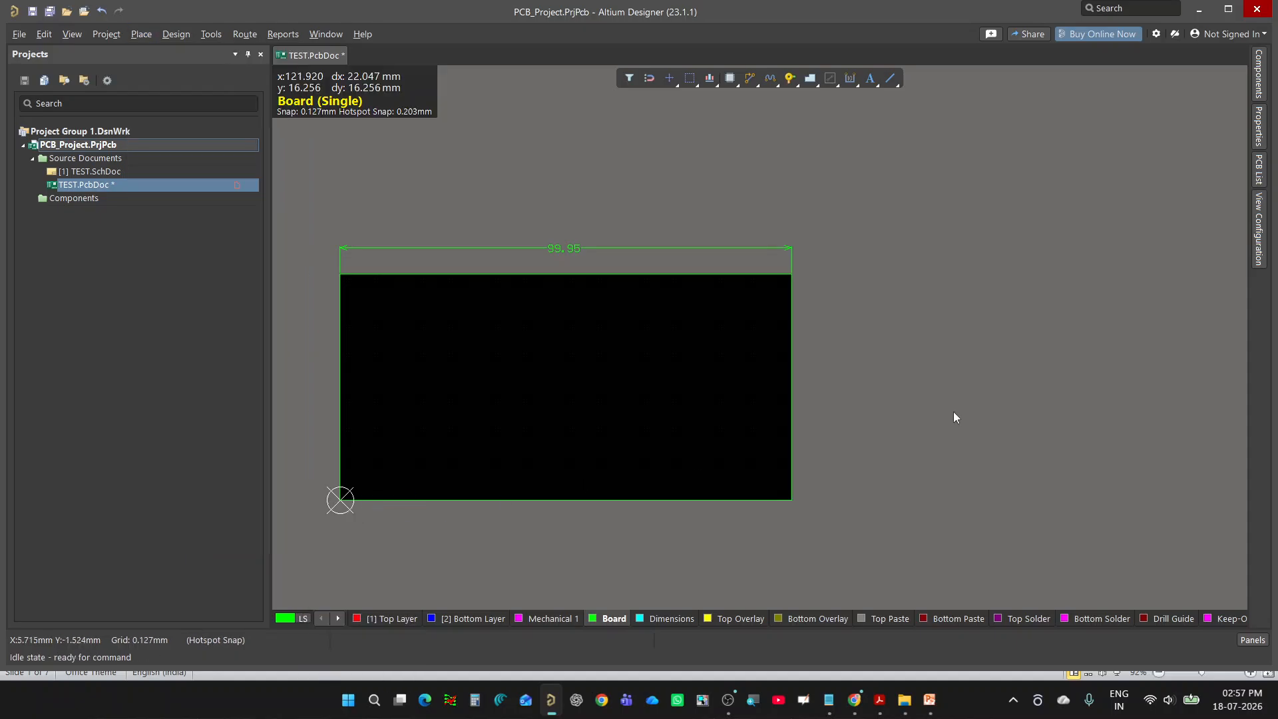
ctrl+scroll(739, 262, up, 3)
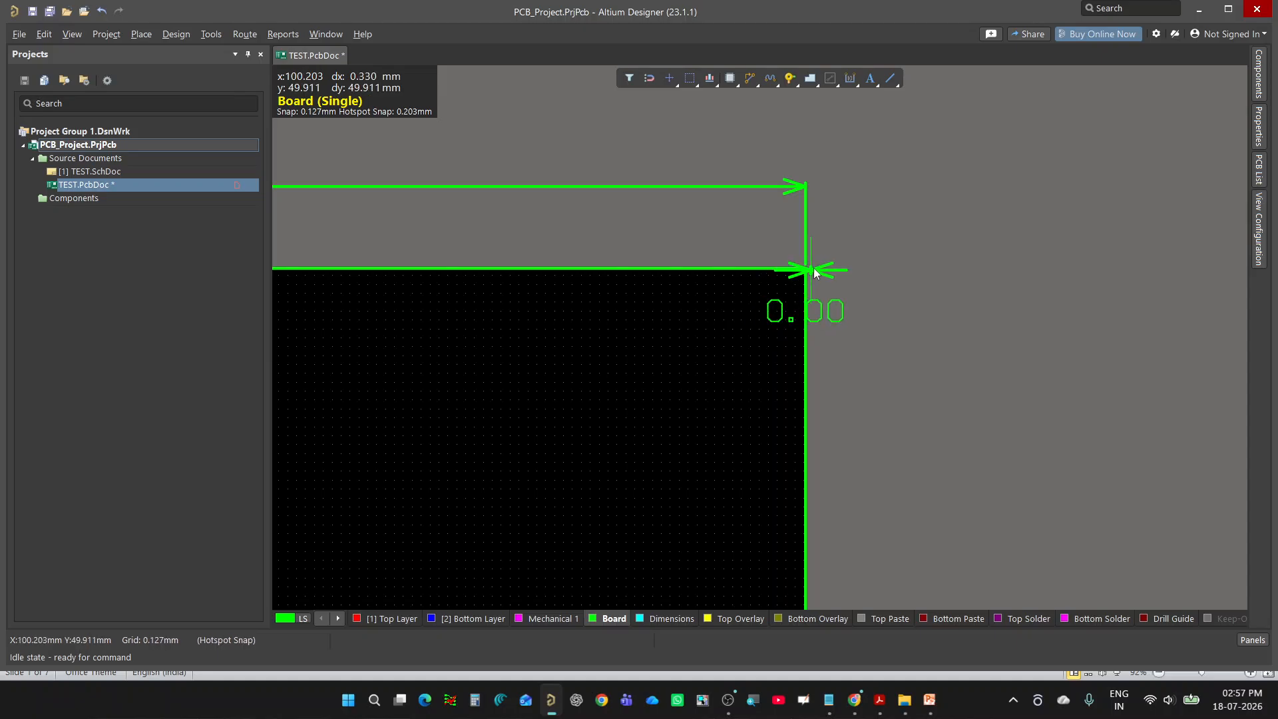
click(804, 272)
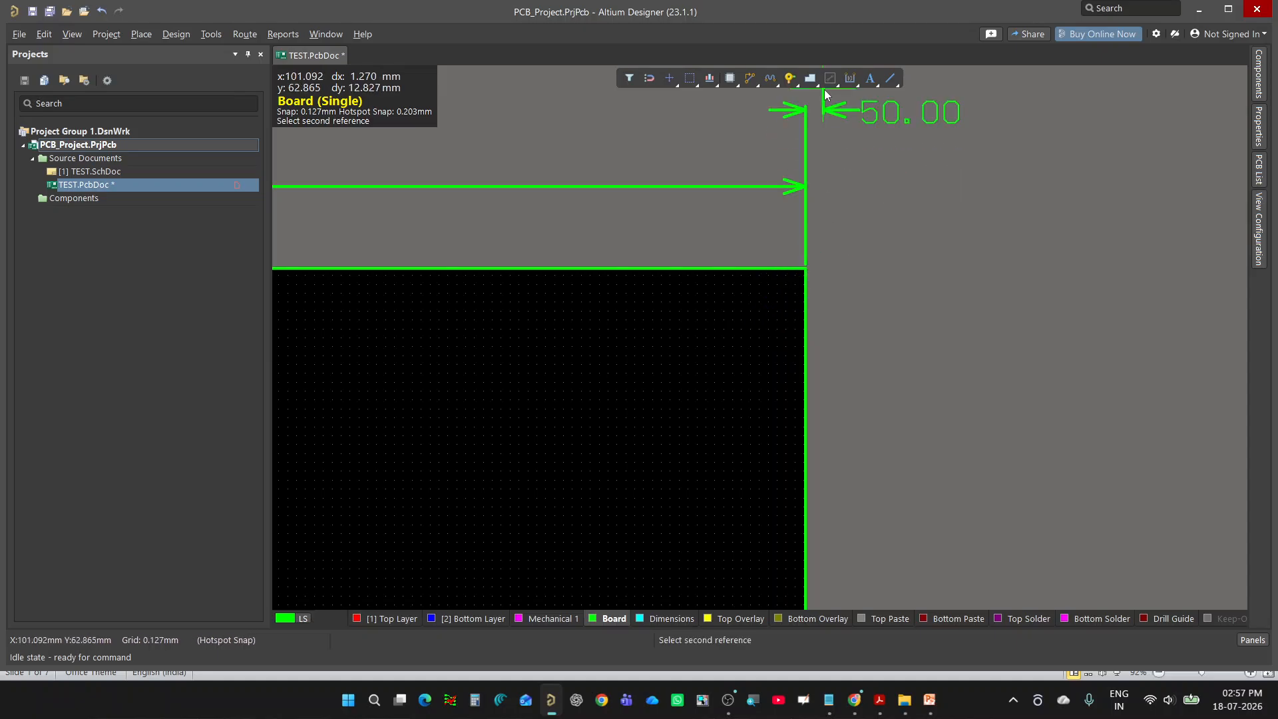
ctrl+scroll(845, 279, down, 3)
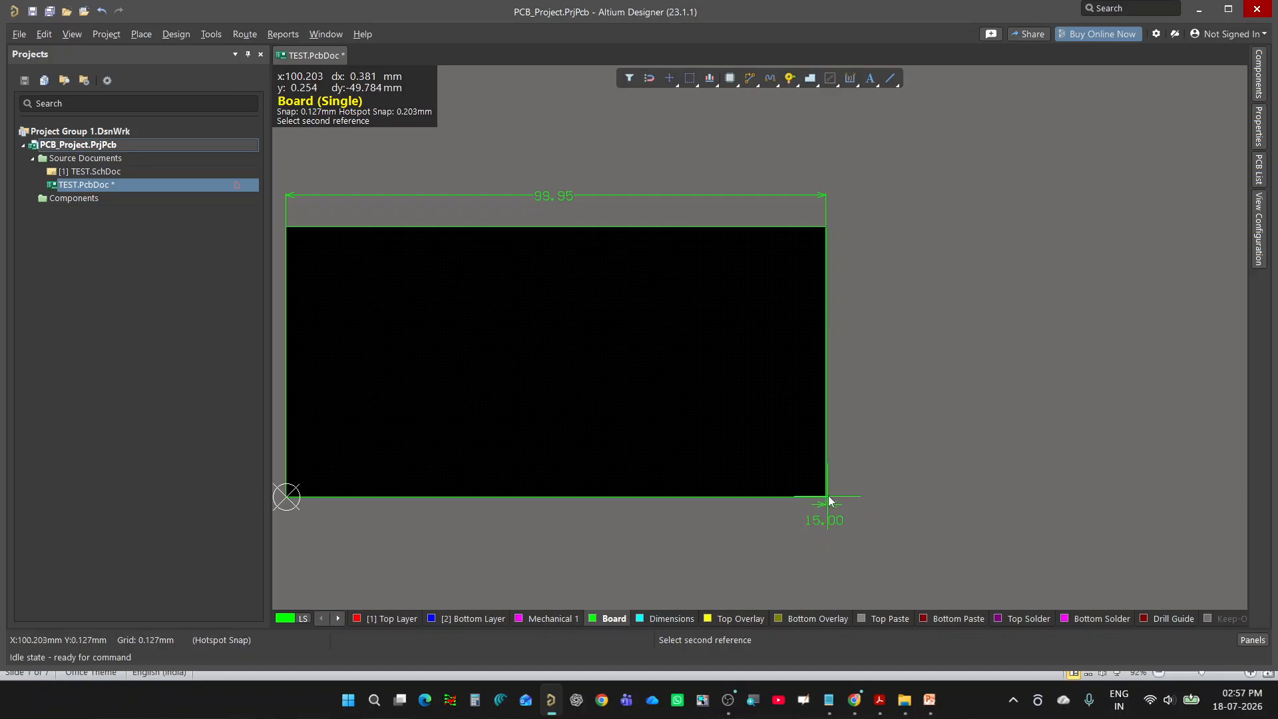
ctrl+scroll(829, 501, up, 5)
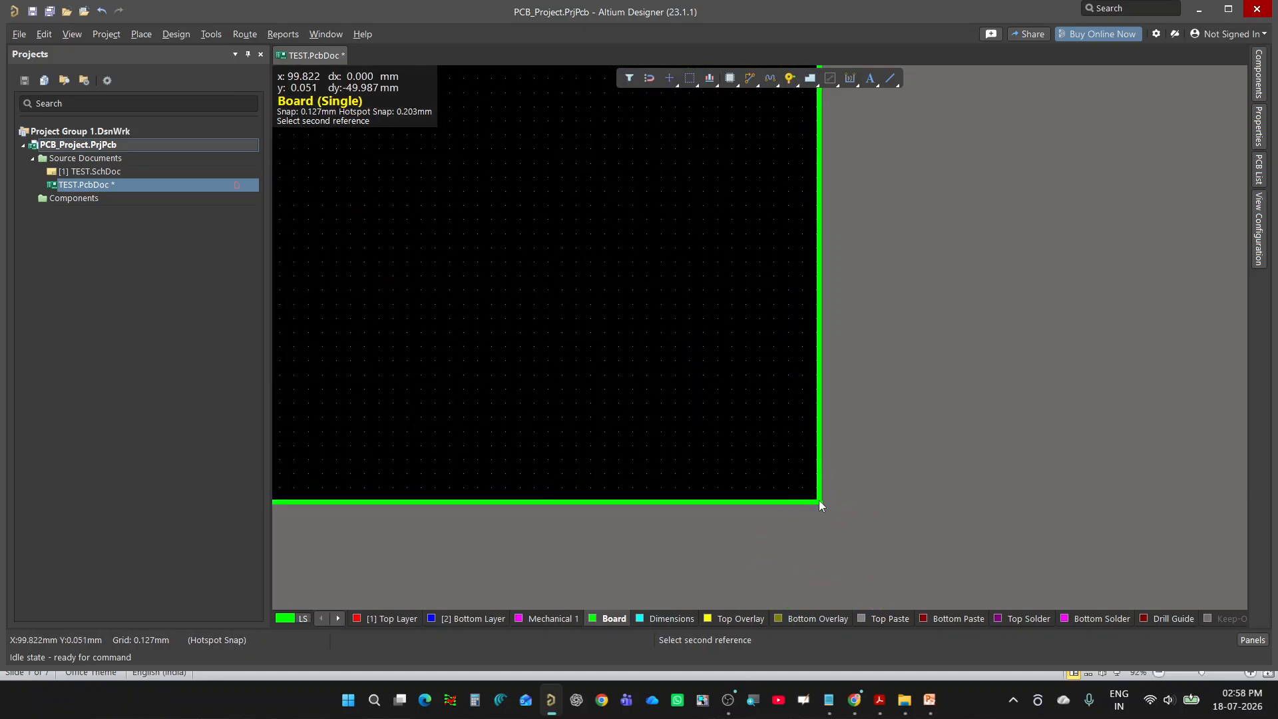
click(819, 500)
ctrl+scroll(896, 286, down, 4)
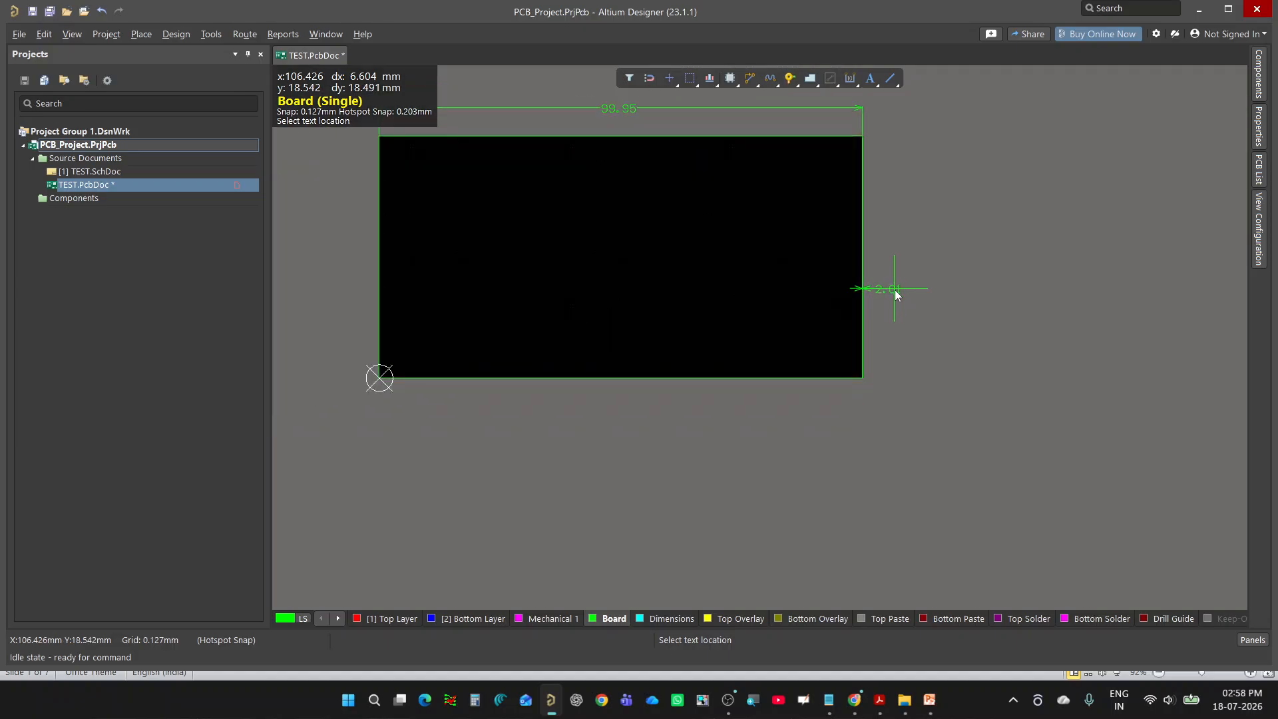
click(897, 234)
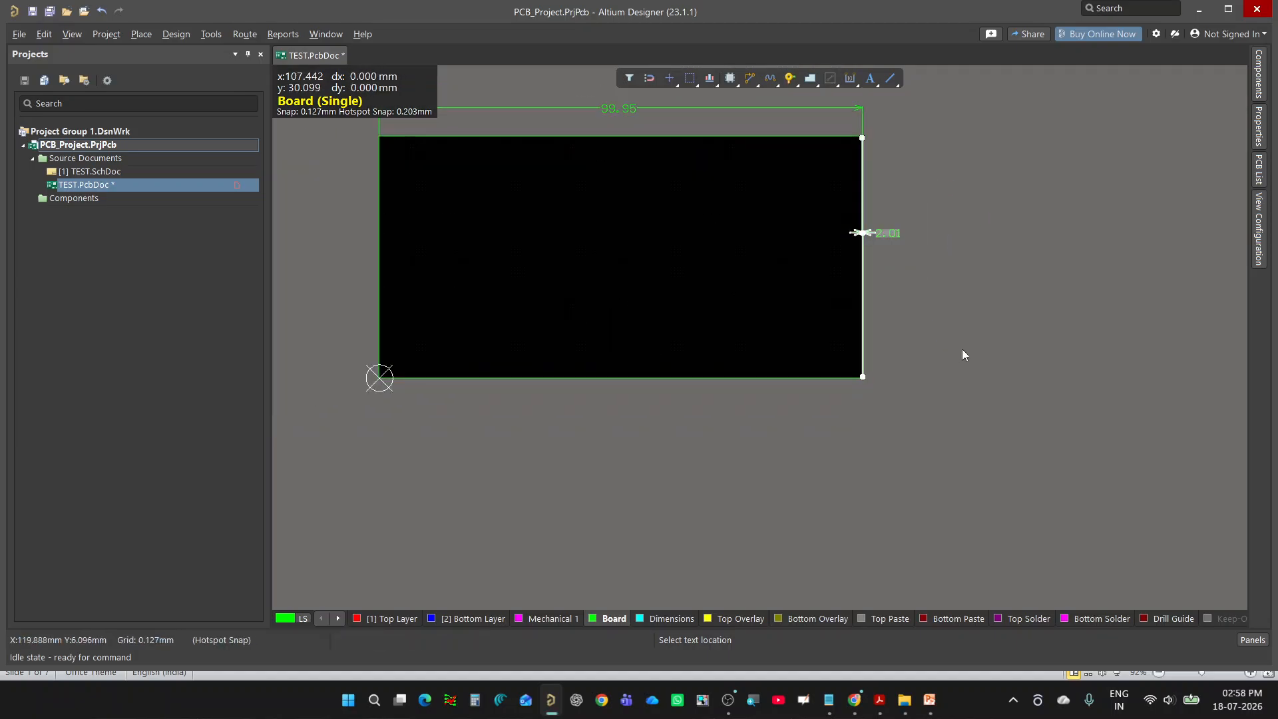
Try to move the text of the right edge's dimension farther from the board, and delete that dimension.
ctrl+scroll(896, 226, up, 2)
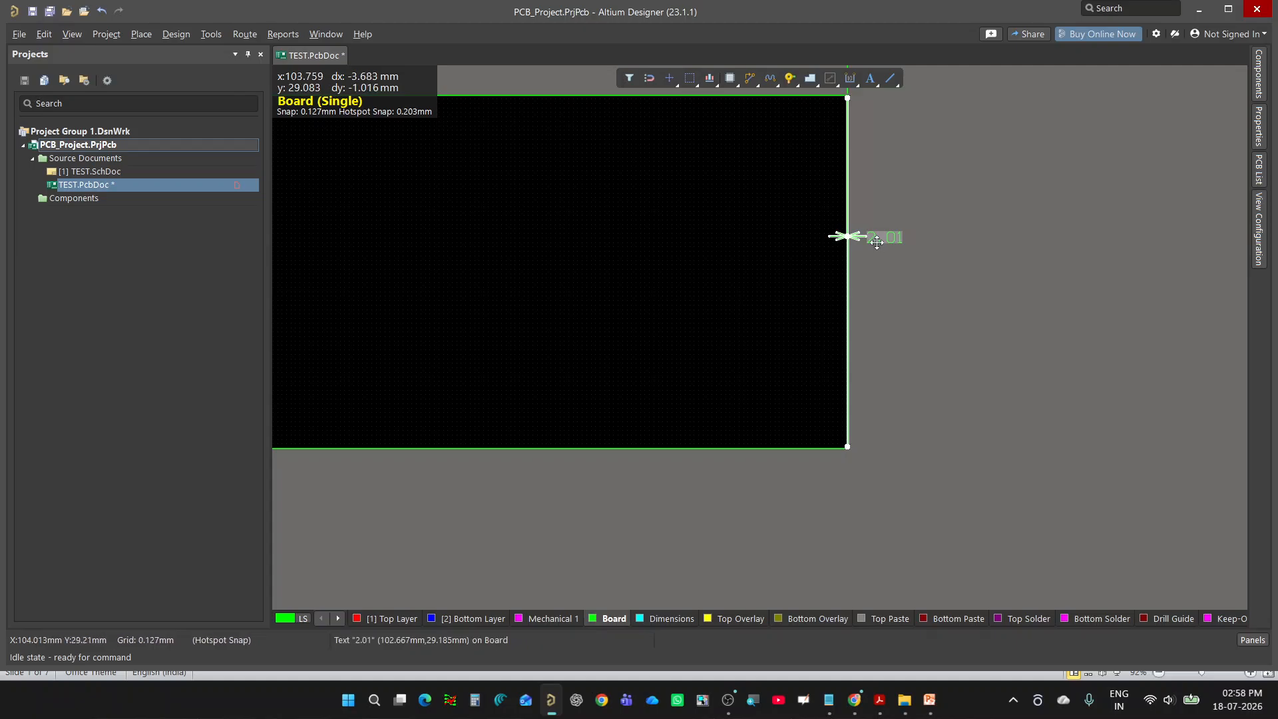
drag(874, 242, 969, 257)
ctrl+scroll(911, 343, down, 1)
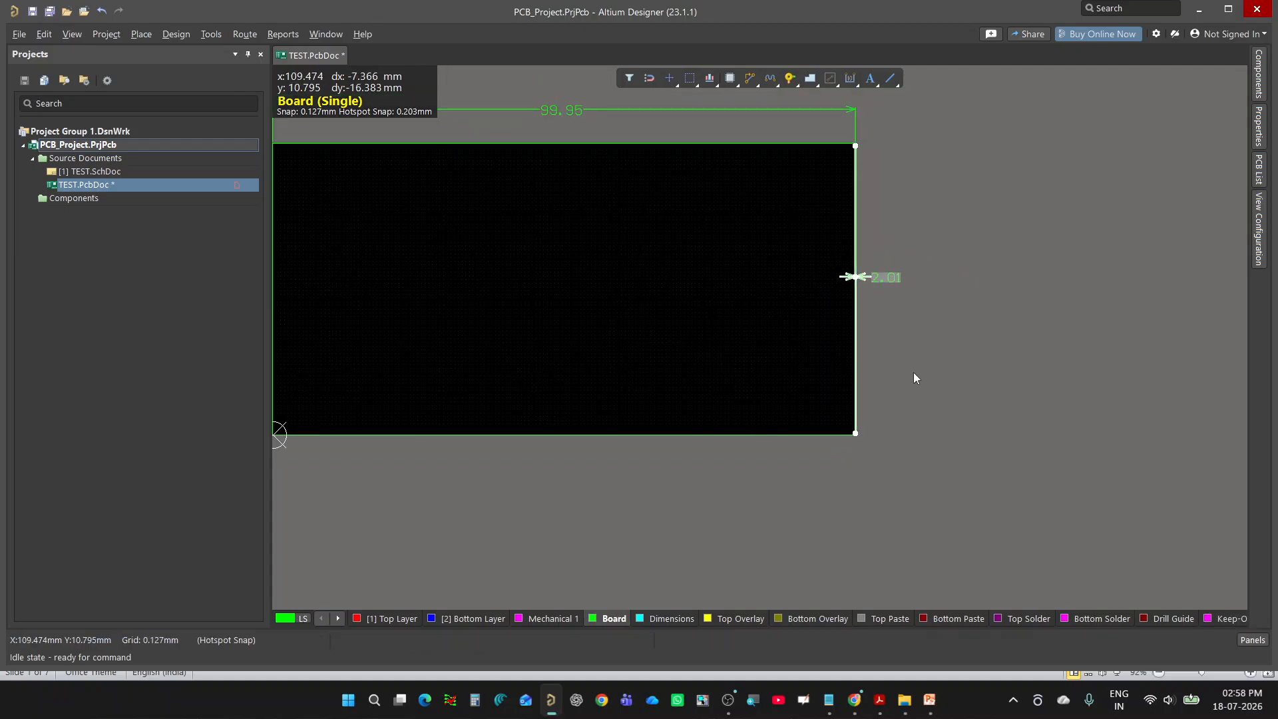
click(883, 275)
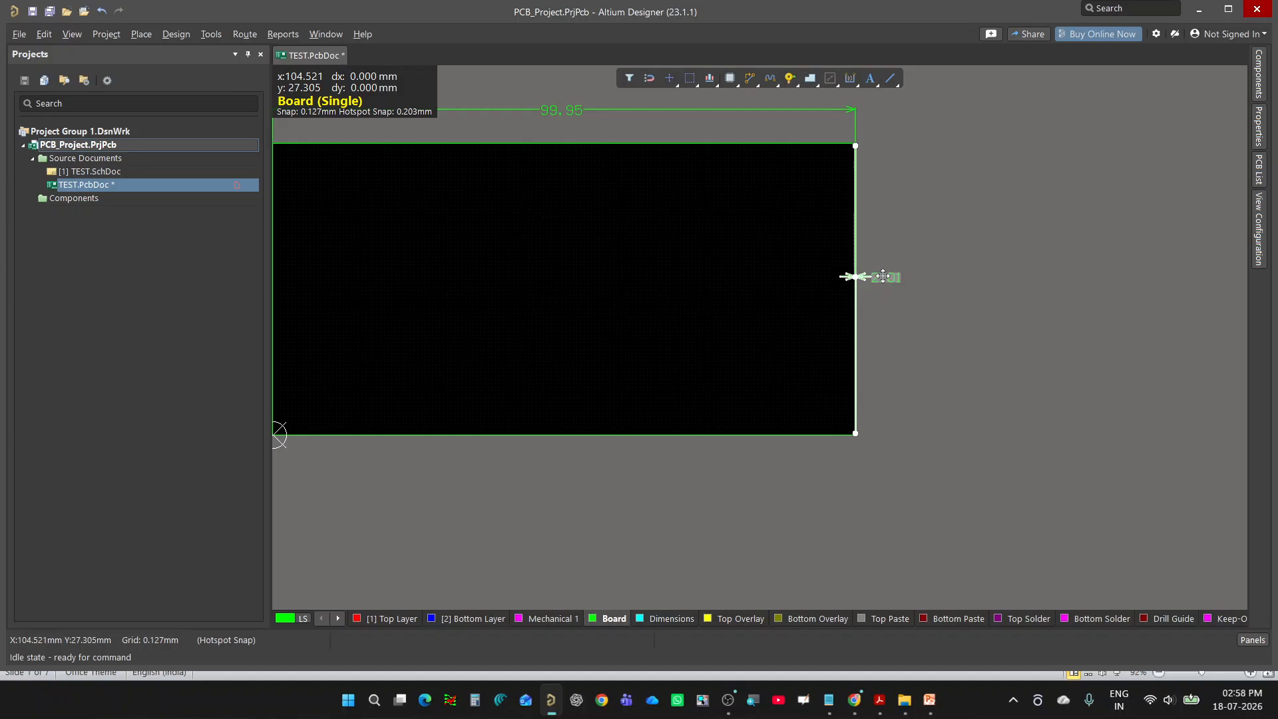
key(Delete)
Place a linear dimension rotated to vertical between the board's upper-right and lower-right corners, with its text outside the right edge.
click(128, 37)
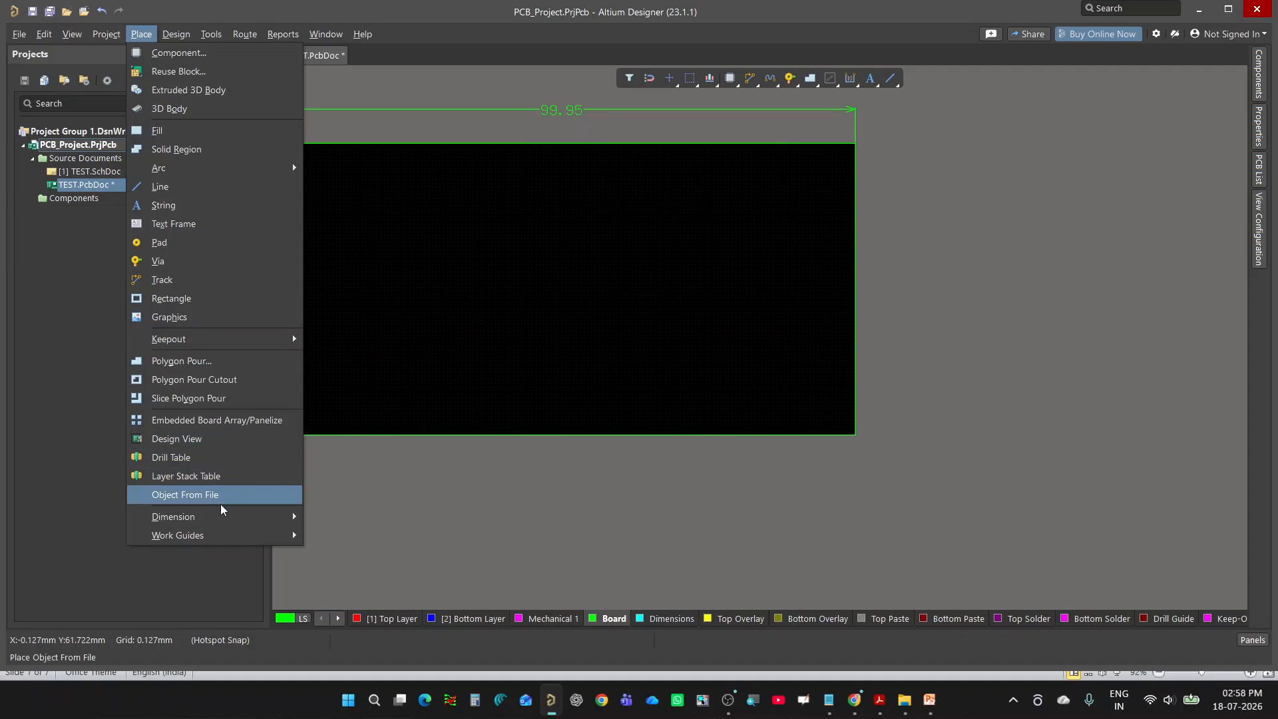
mouse_move(266, 517)
click(364, 510)
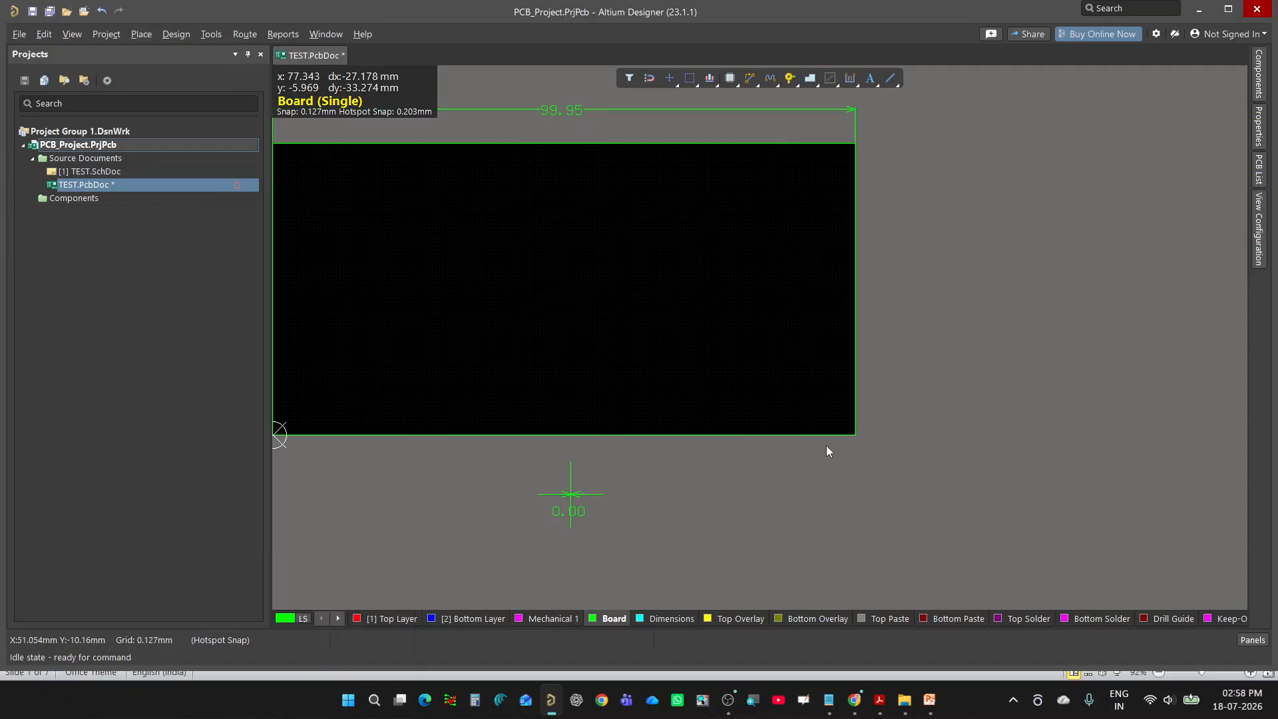
ctrl+scroll(880, 228, up, 2)
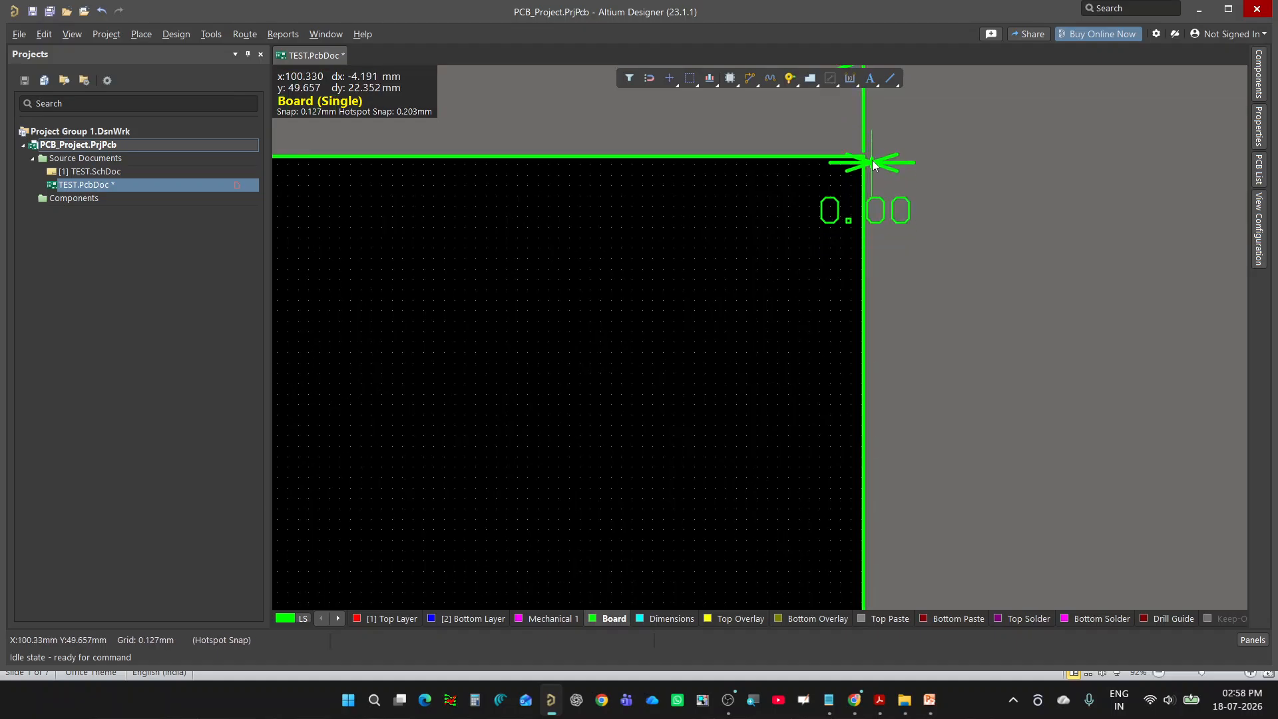
click(864, 164)
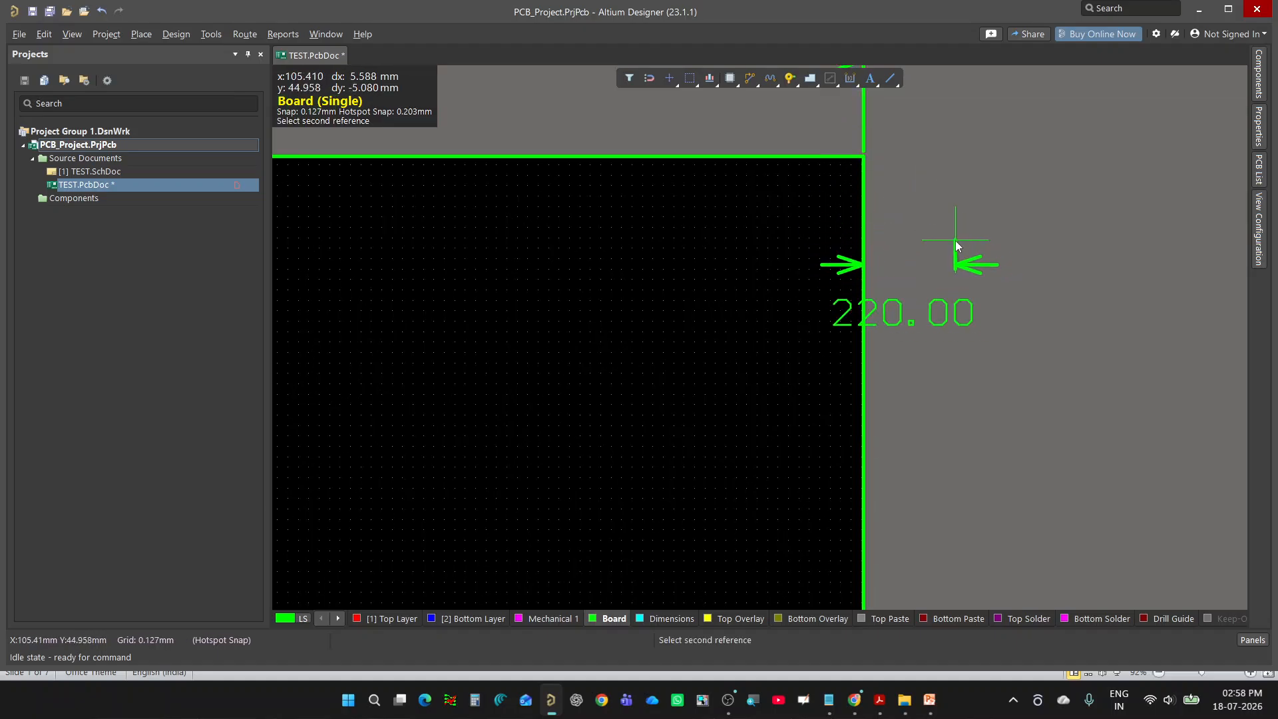
ctrl+scroll(925, 293, down, 1)
key(space)
ctrl+scroll(928, 341, down, 2)
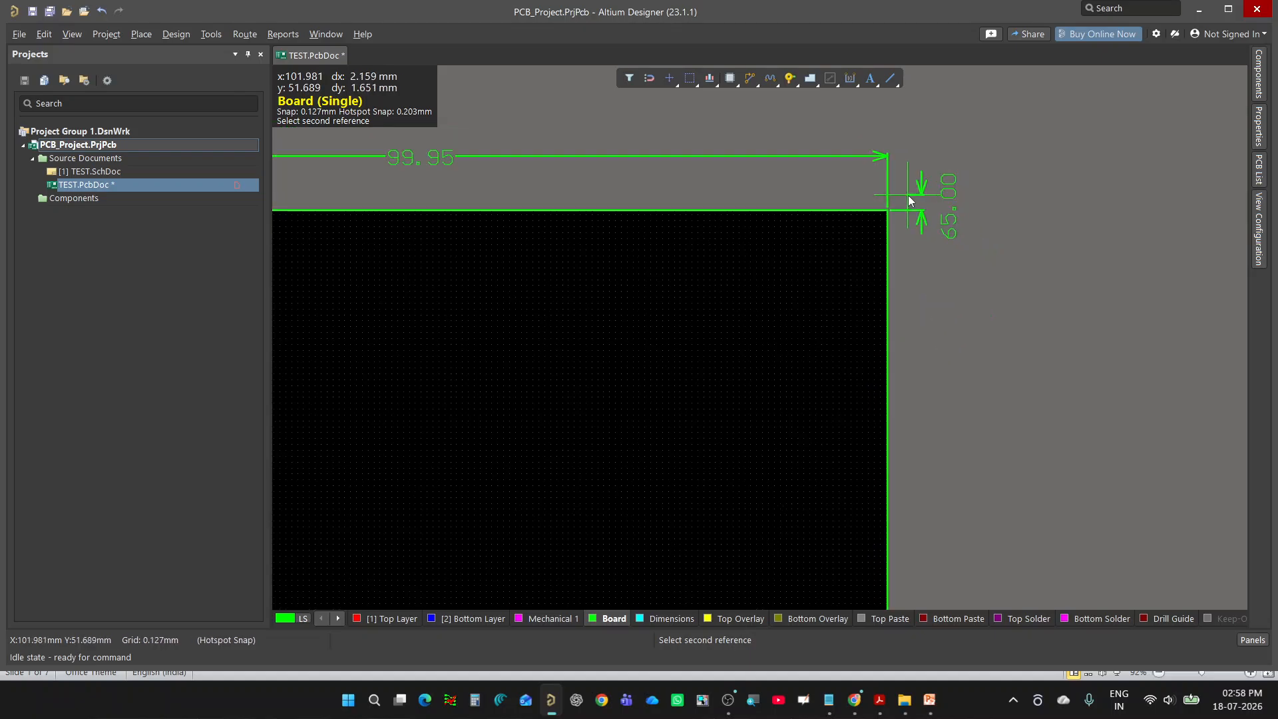
ctrl+scroll(919, 391, up, 3)
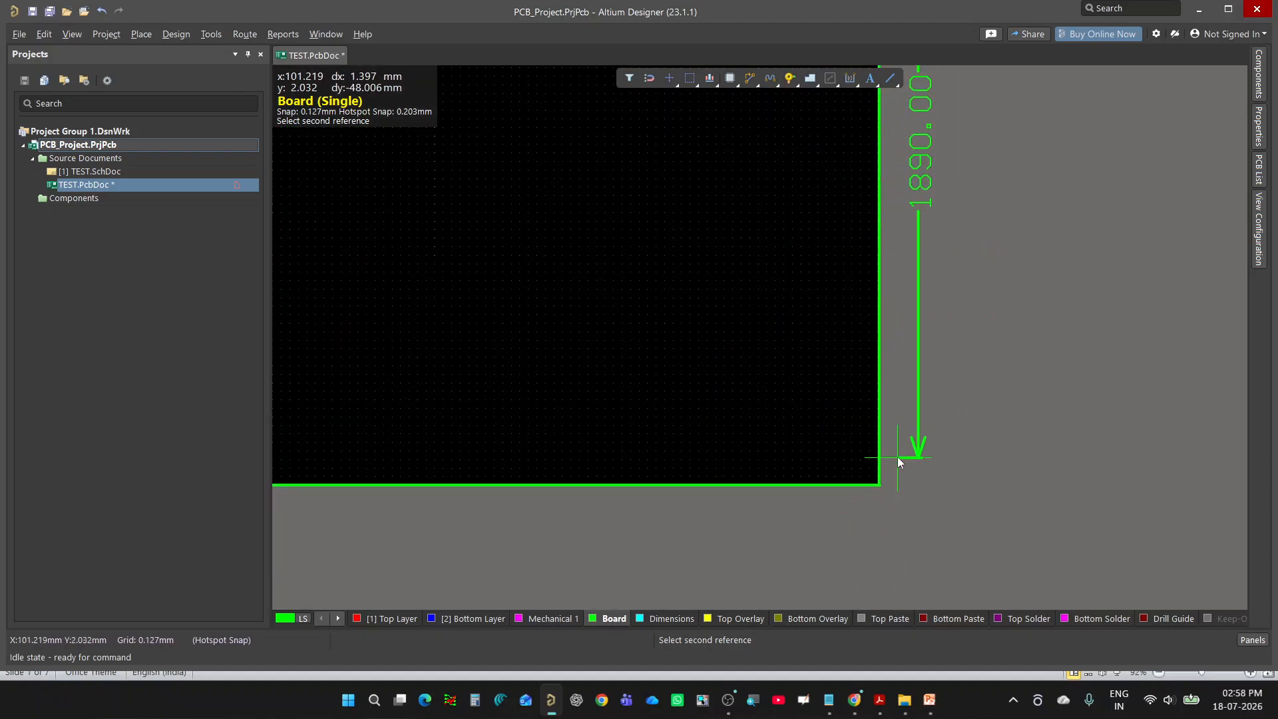
click(868, 502)
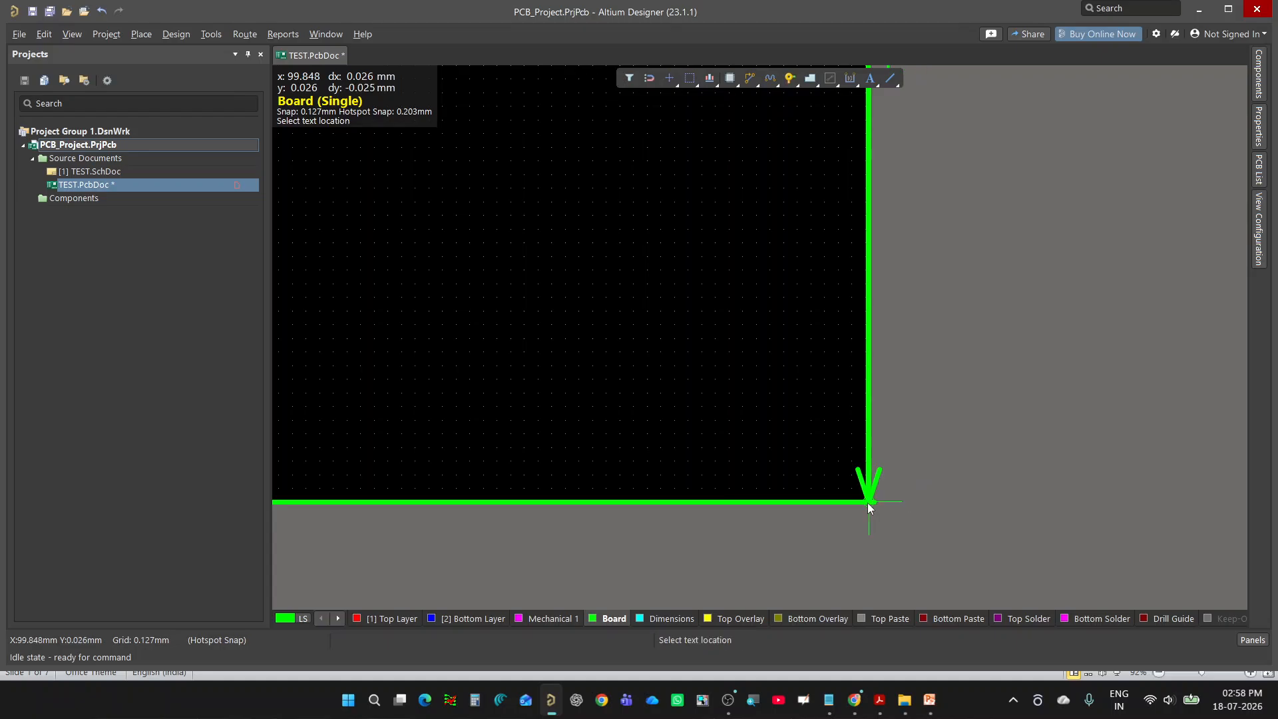
click(900, 474)
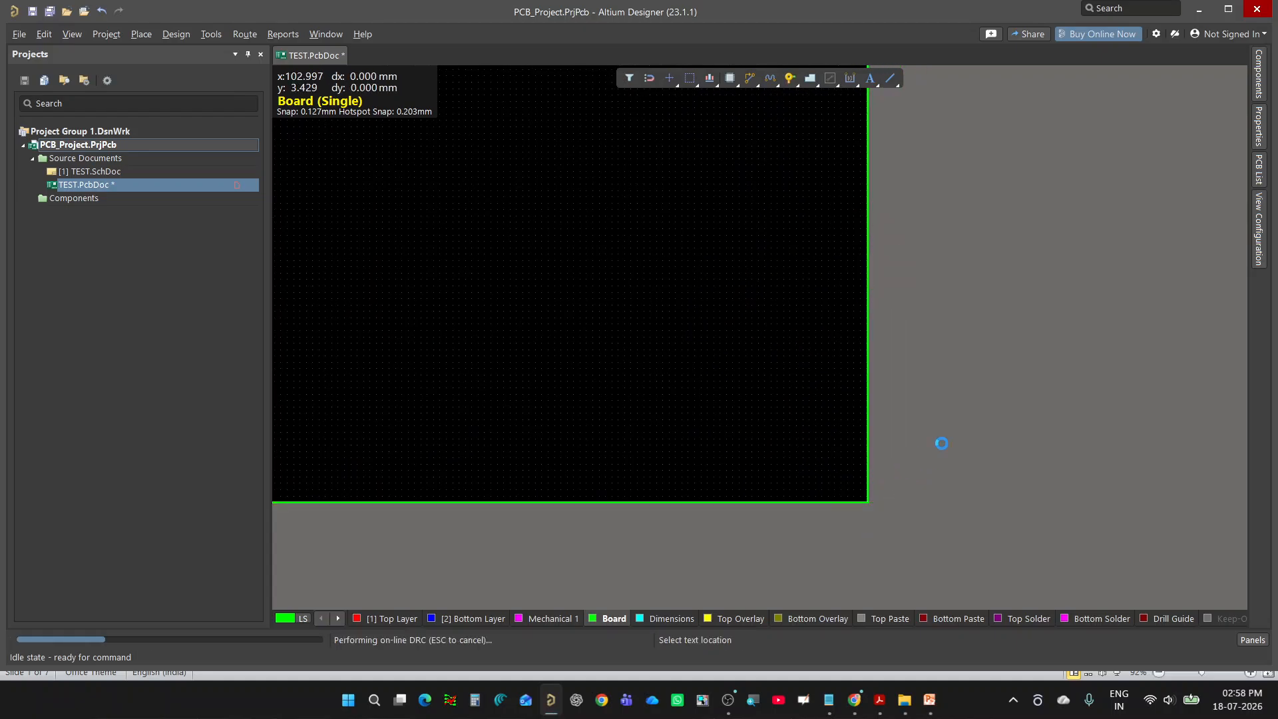
key(Escape)
Set the primary units of the board's vertical linear dimension to Millimeters and deselect it.
ctrl+scroll(755, 464, down, 2)
ctrl+scroll(798, 353, up, 1)
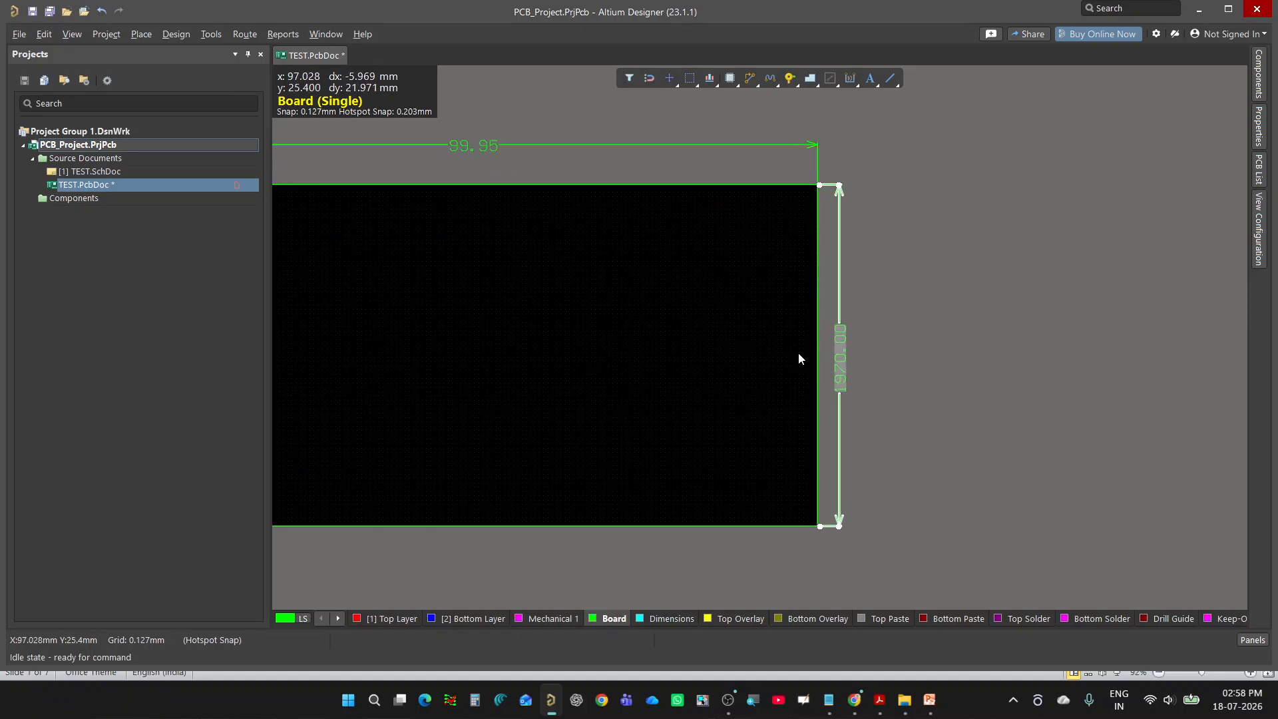
ctrl+scroll(977, 357, down, 1)
click(976, 357)
double_click(876, 364)
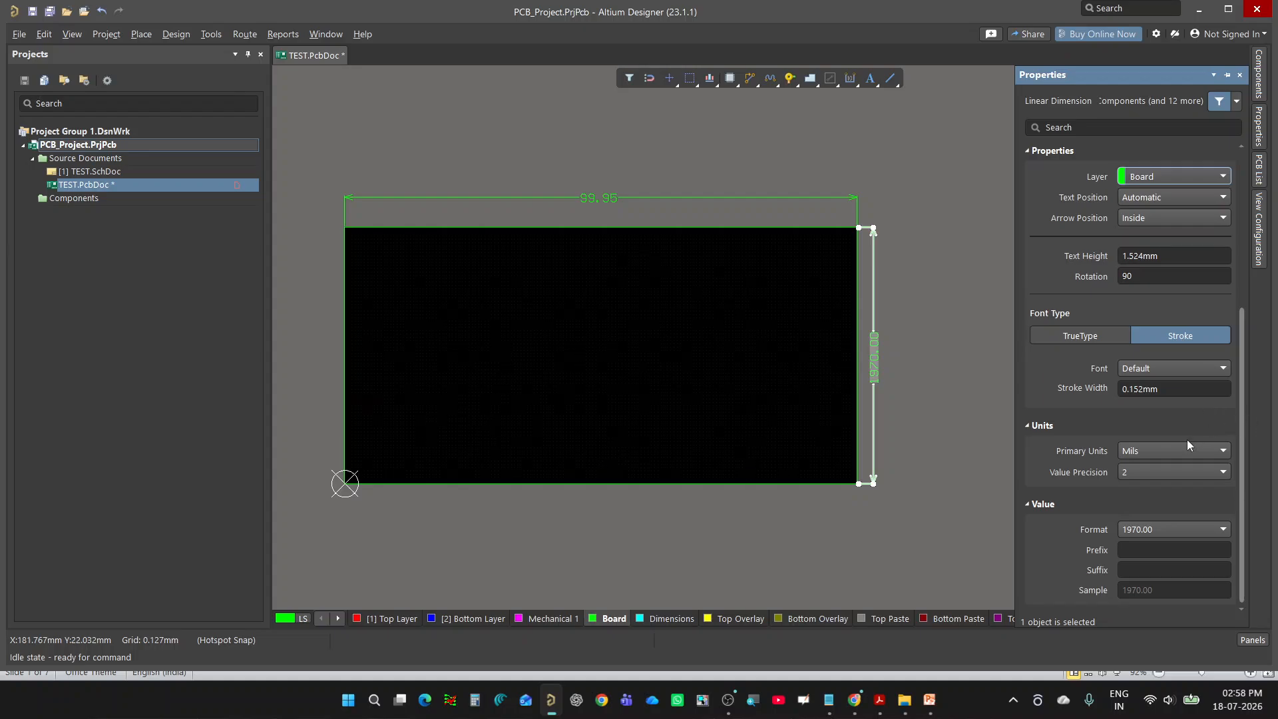
click(1168, 453)
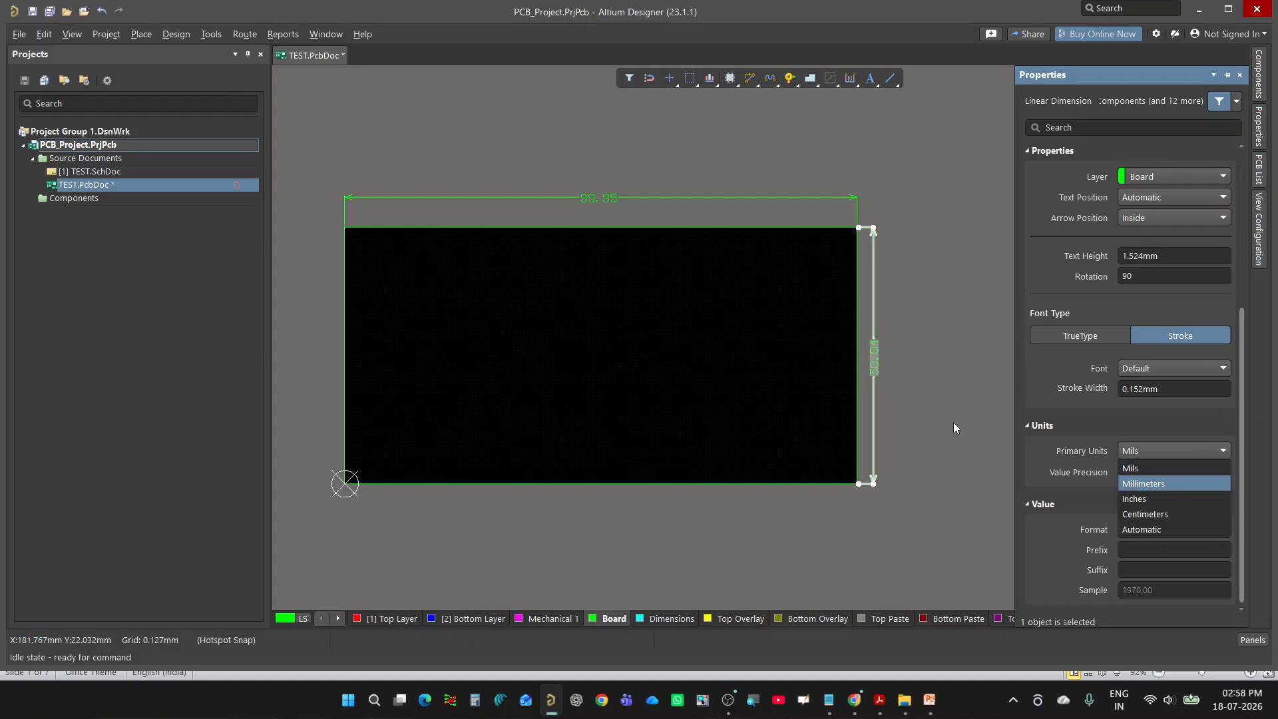
click(920, 334)
ctrl+scroll(619, 354, down, 2)
ctrl+scroll(558, 271, up, 1)
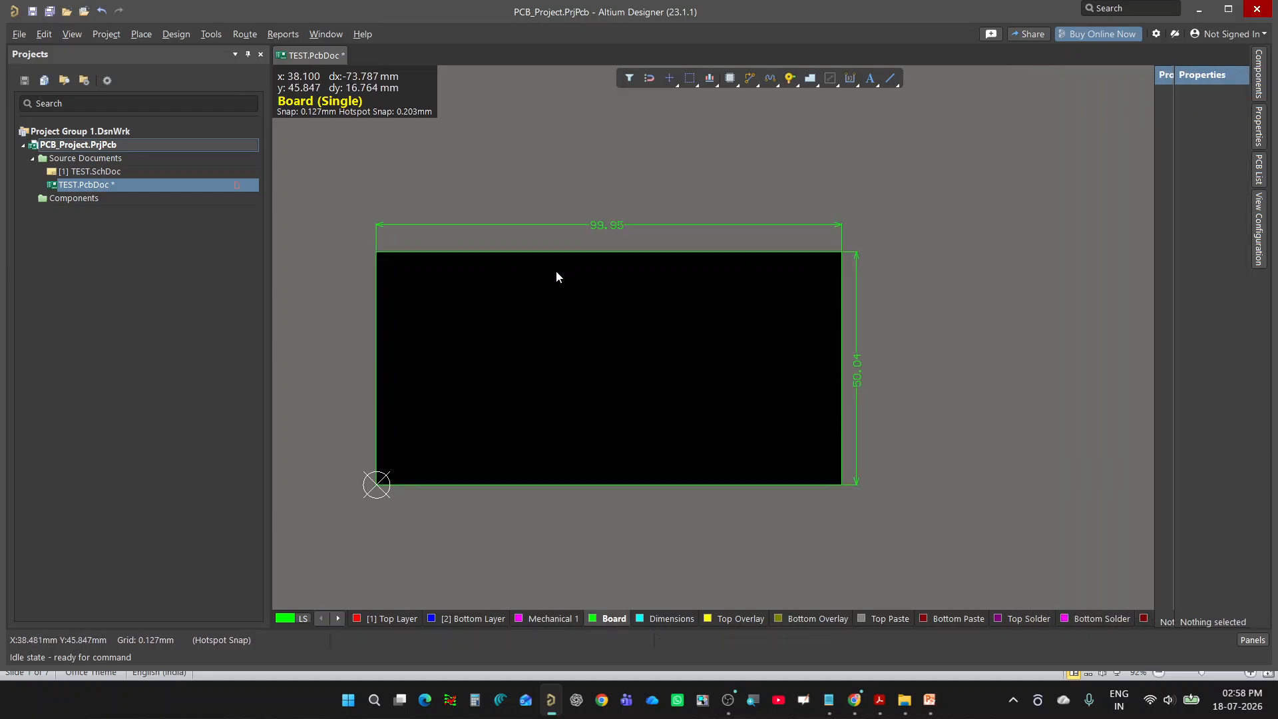
Preview the board in 3D, return to the 2D layout view, and save TEST.PcbDoc.
ctrl+scroll(619, 318, up, 1)
right_drag(774, 397, 831, 382)
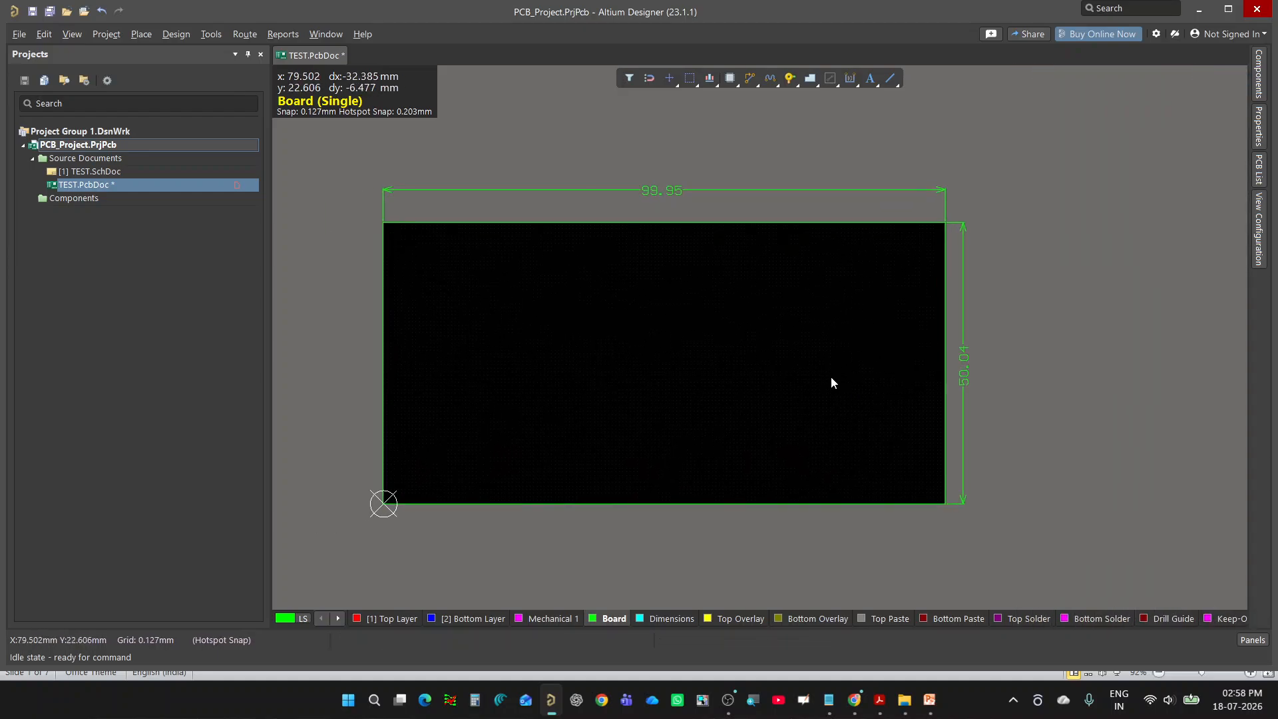
key(3)
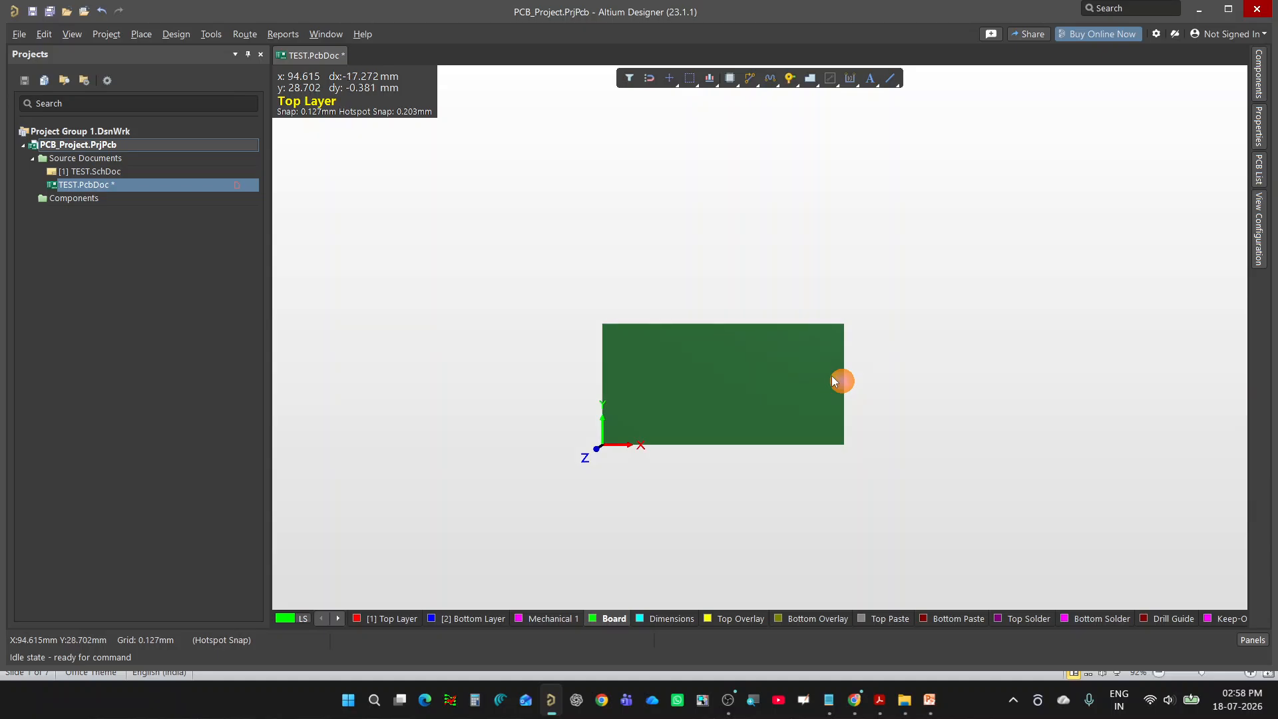
key(2)
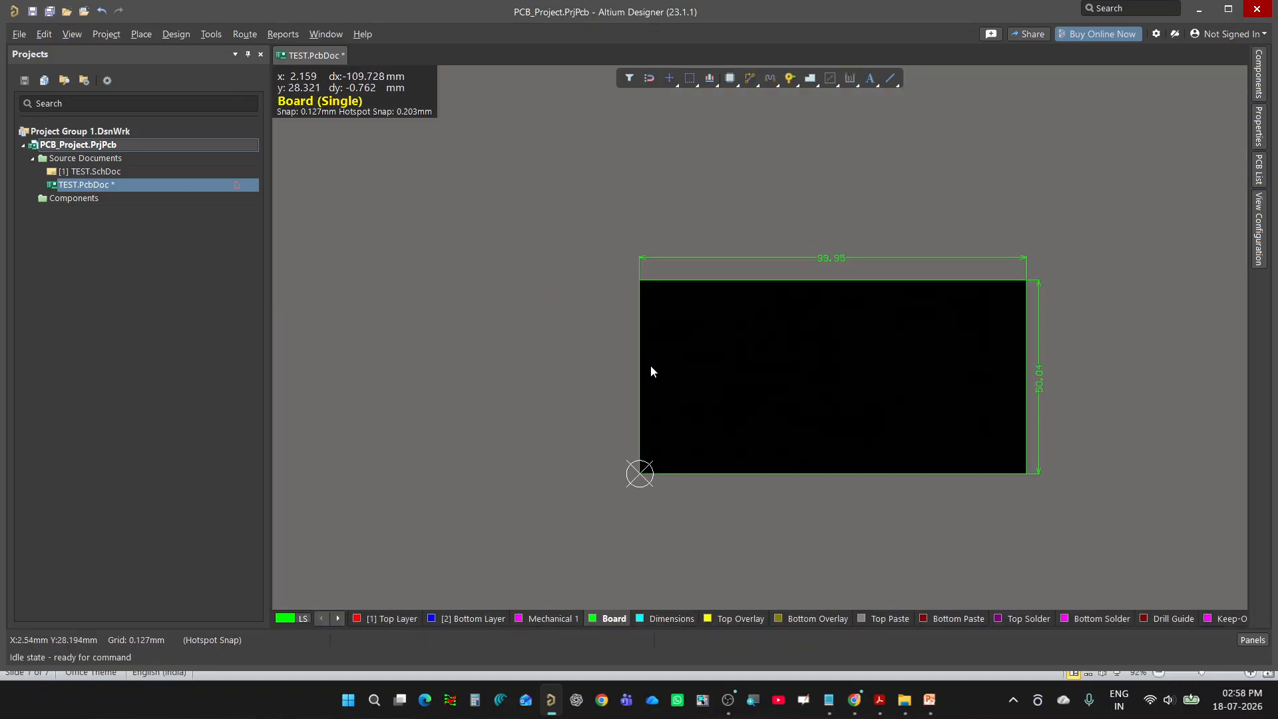
right_drag(790, 419, 684, 416)
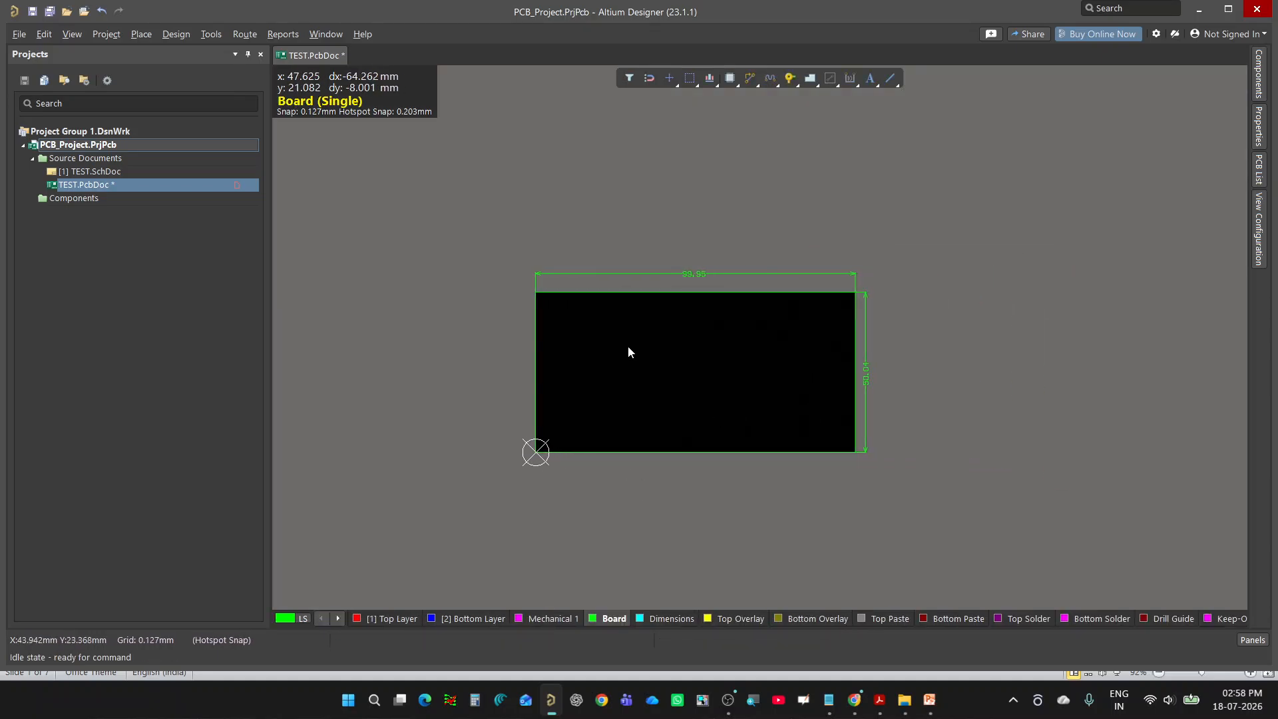
click(31, 15)
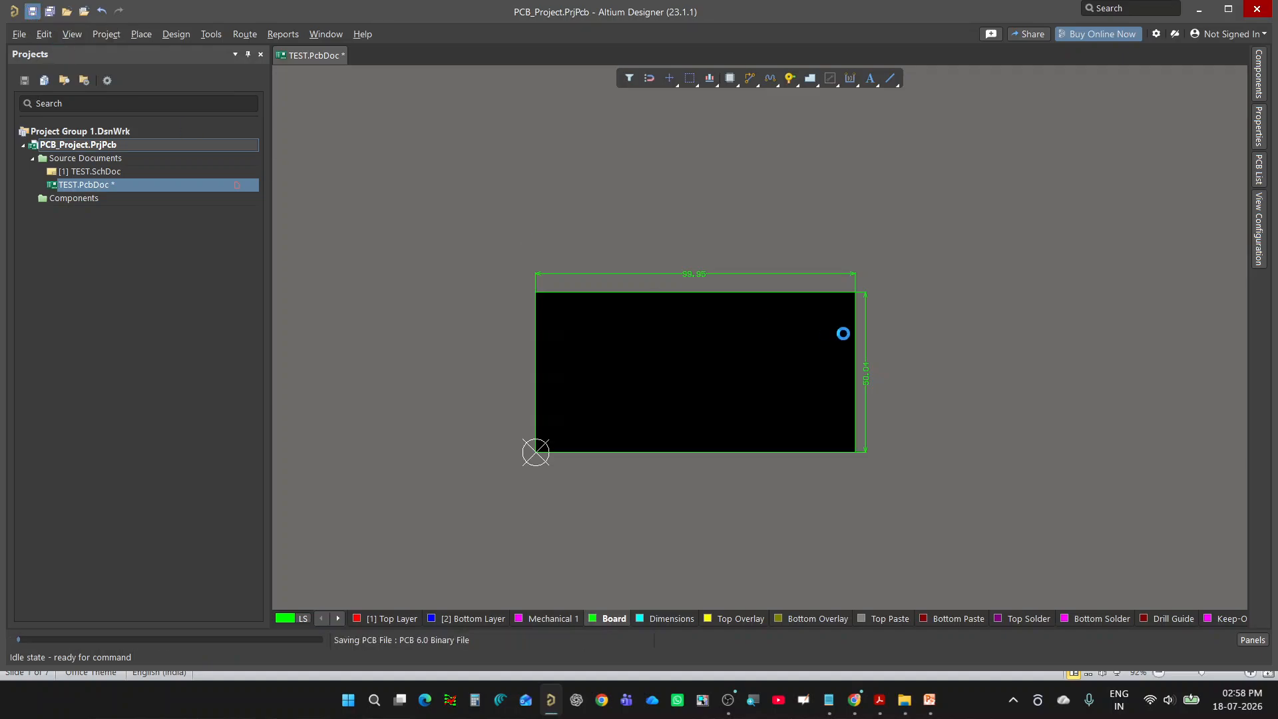